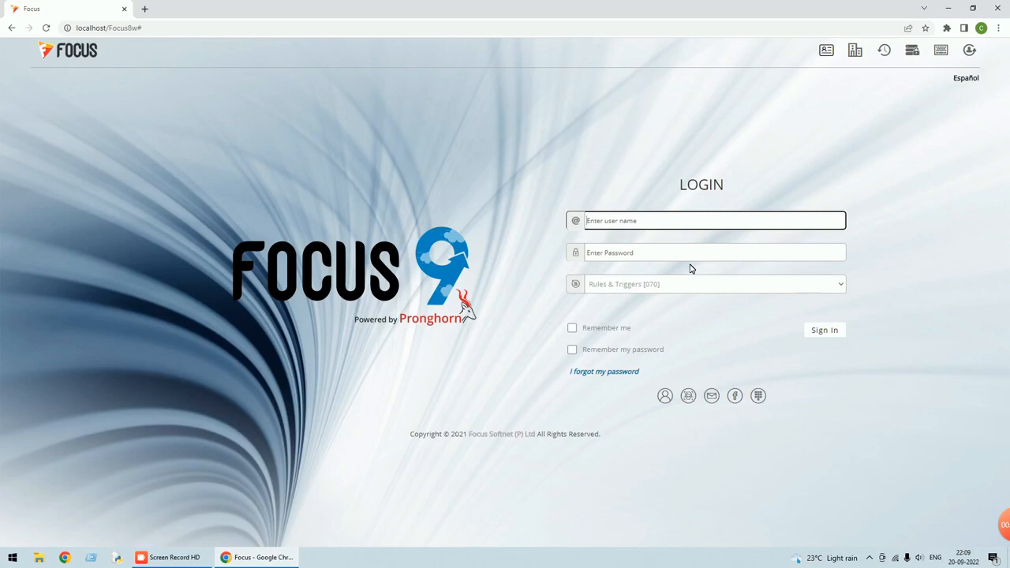
Sign in to Focus 9 ERP with the user's username and password
text(su)
key(Tab)
text(s)
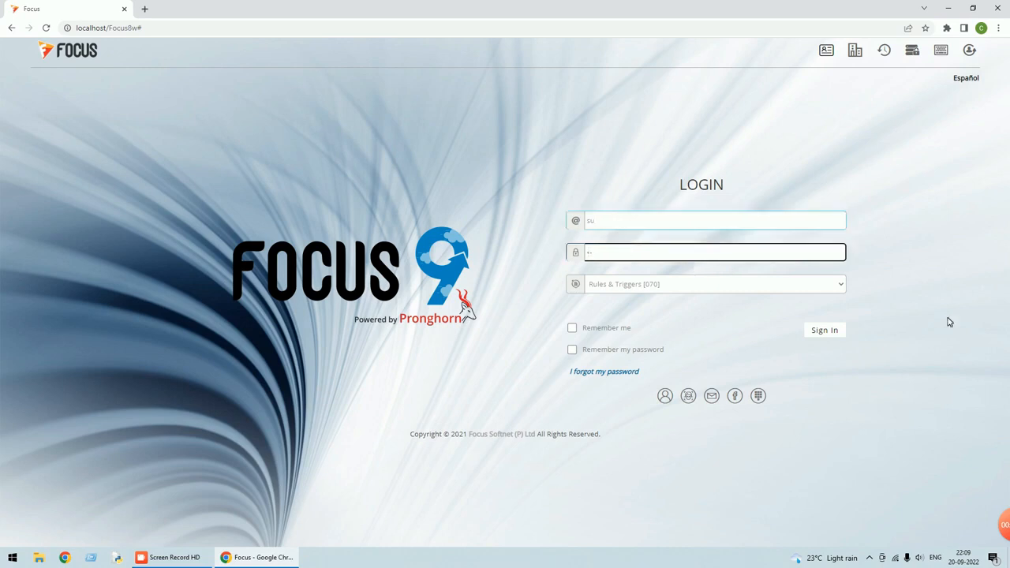
click(834, 331)
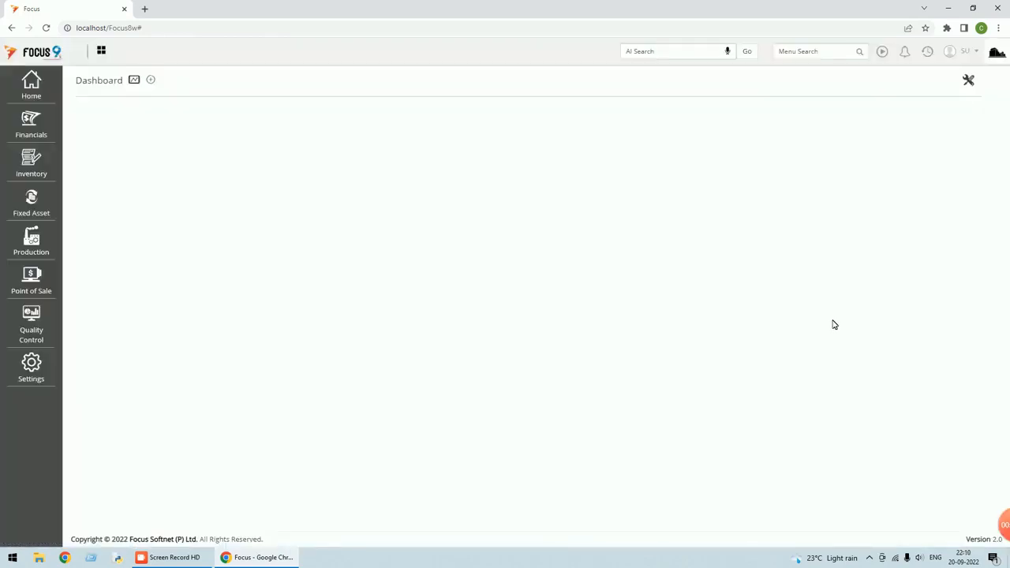
Find Sales Orders via menu search 'sales or' and open Sales Order 1 for Customer A
click(812, 52)
text(sales or)
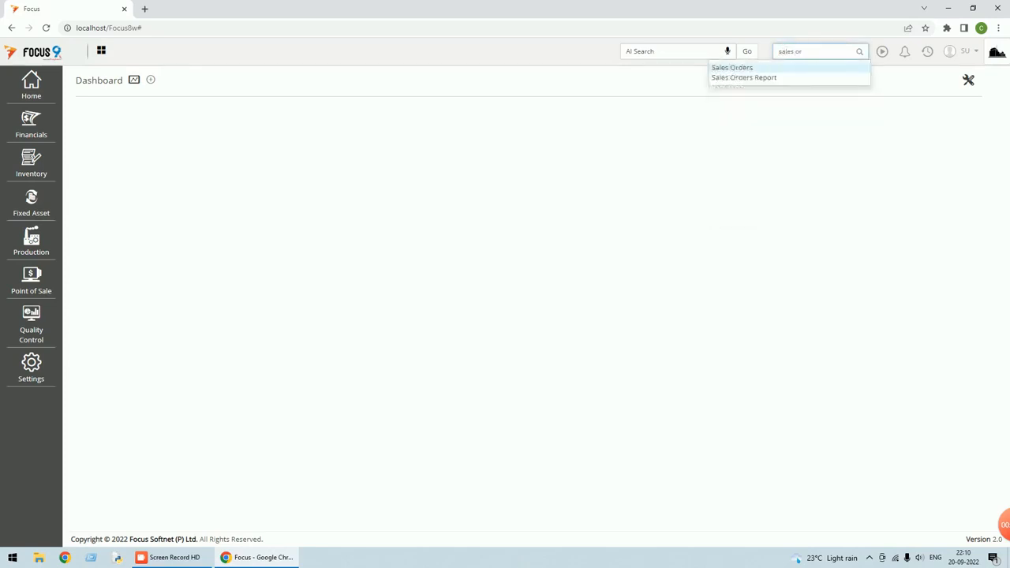
click(740, 68)
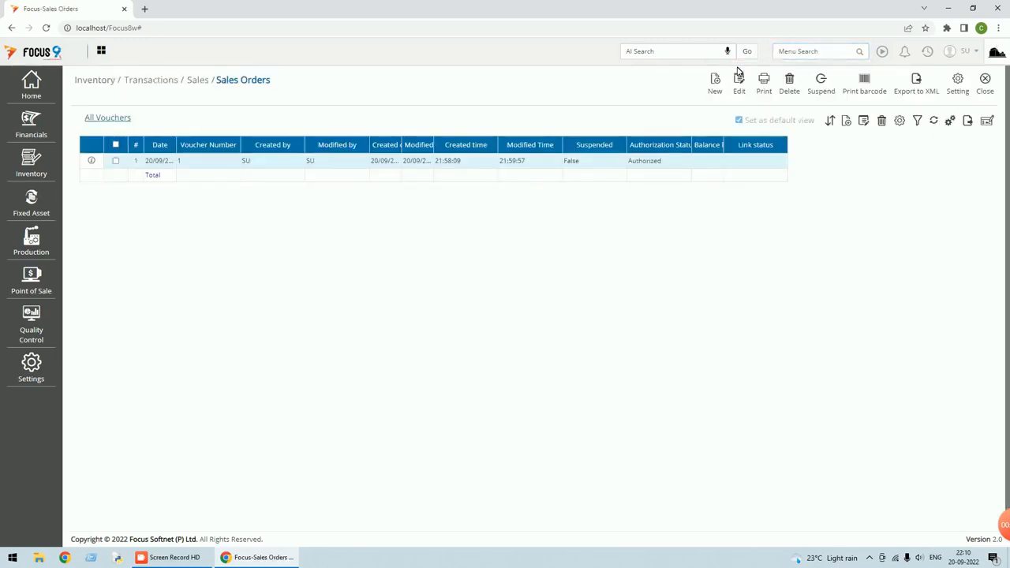
click(714, 71)
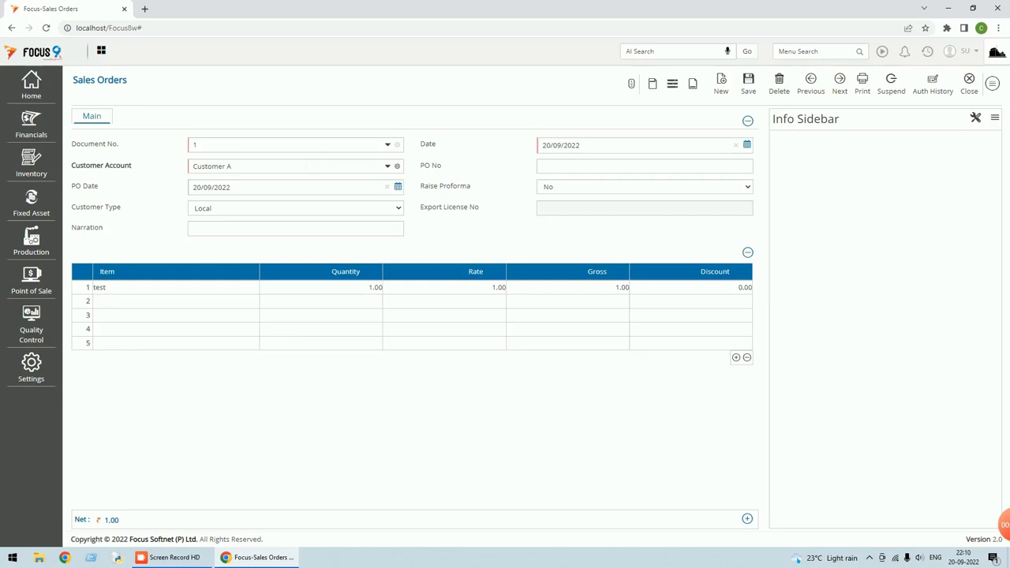
Switch Sales Order 1's customer type to Export, then back to Local, and show the document actions
click(394, 209)
click(272, 231)
click(272, 229)
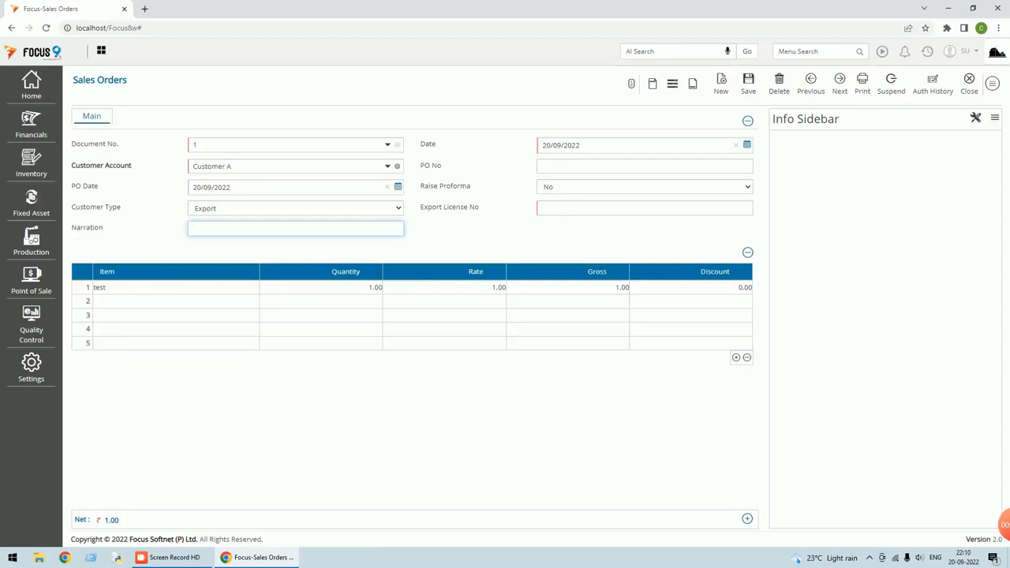
click(396, 210)
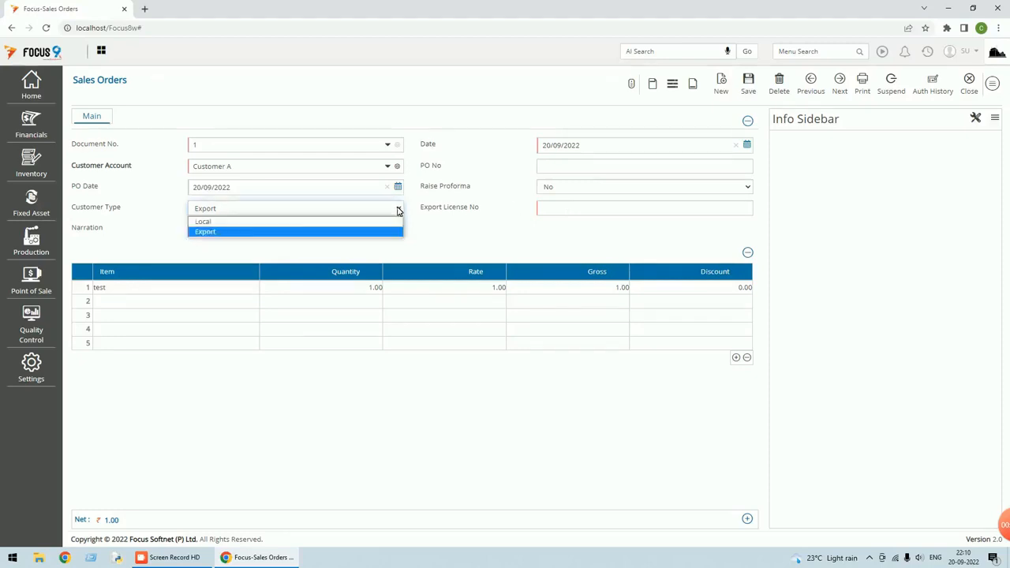
click(244, 222)
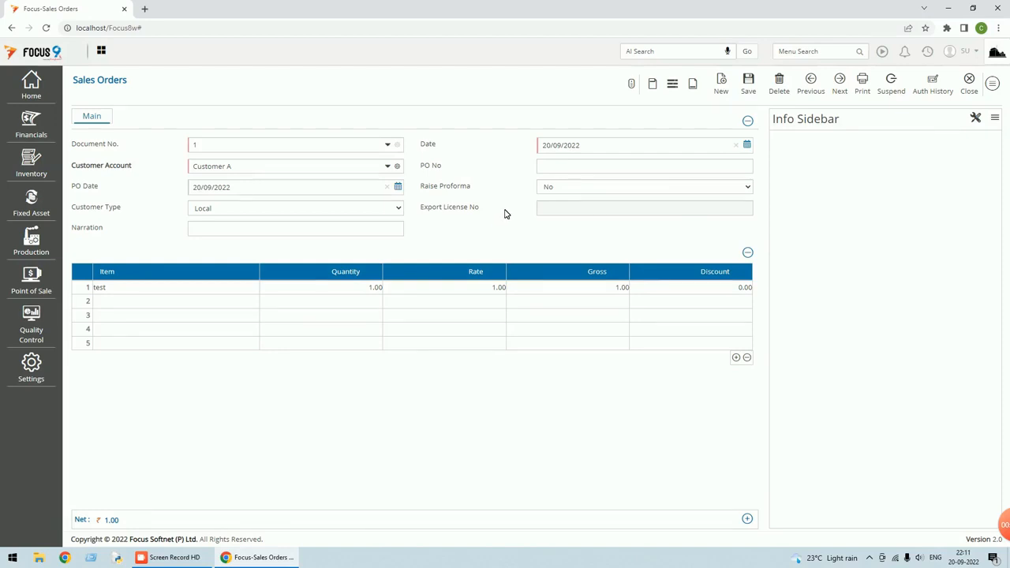
click(993, 87)
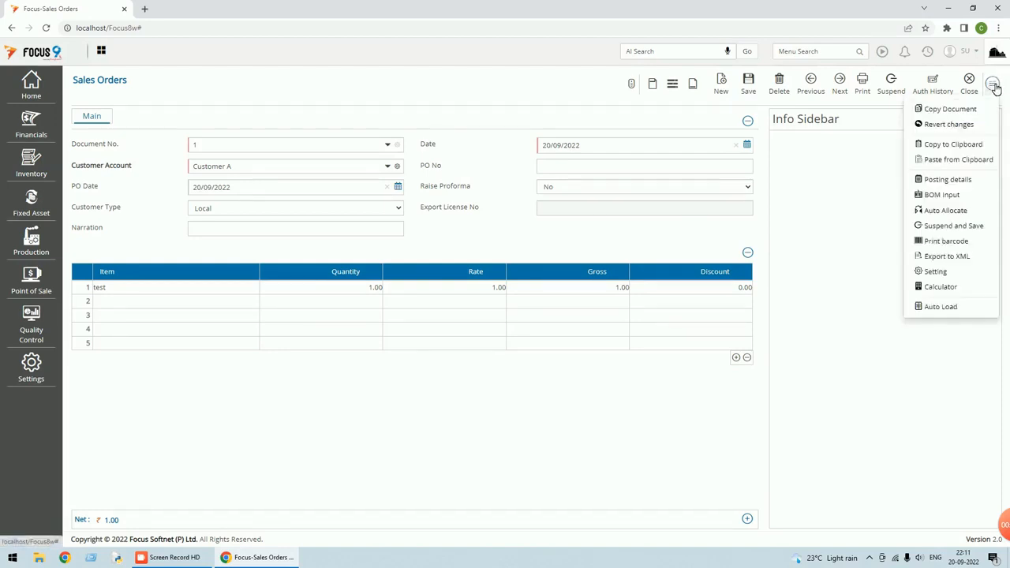
Go to the Sales Orders document settings and open its Rules editor
click(934, 272)
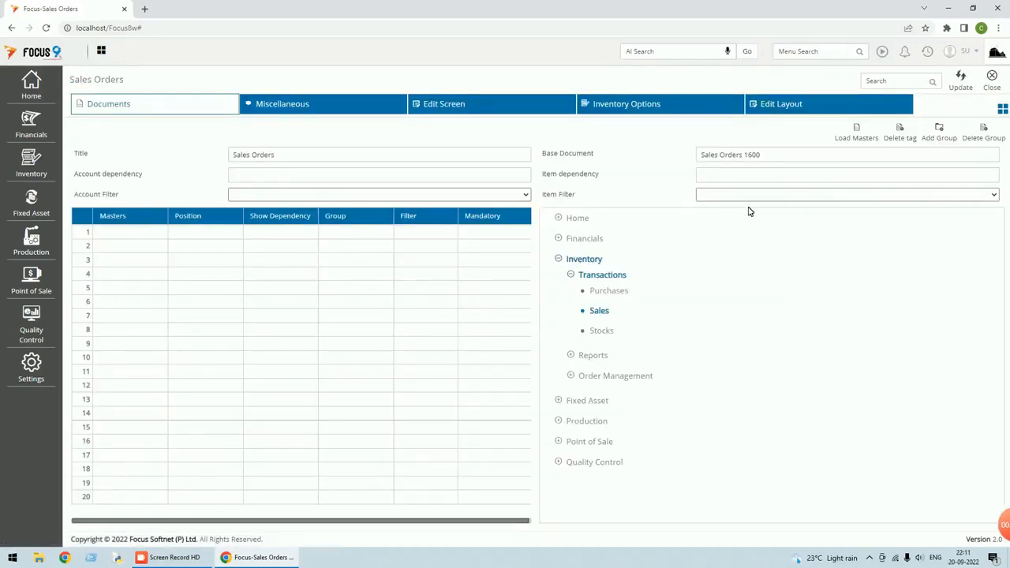
click(1003, 109)
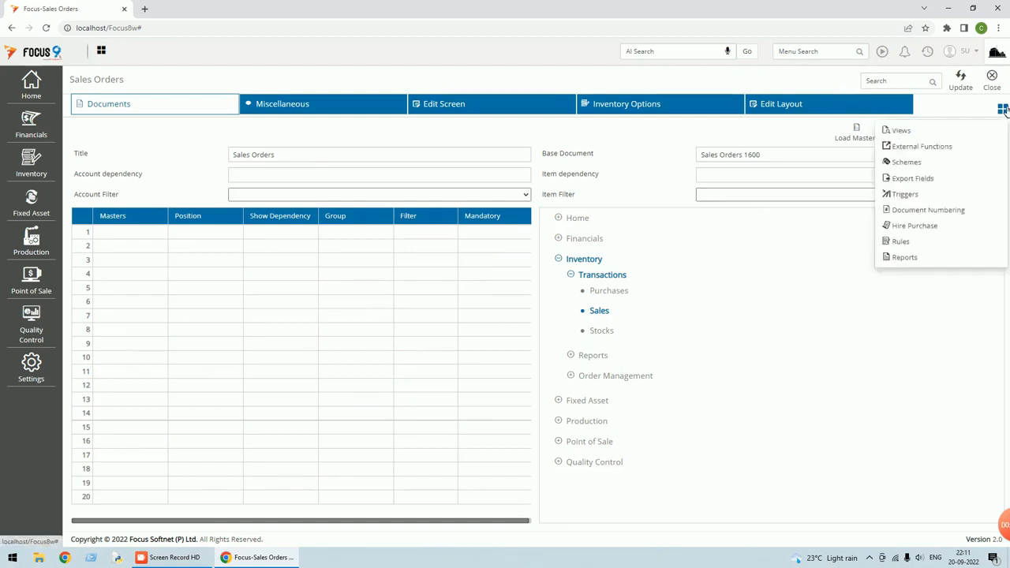
click(900, 242)
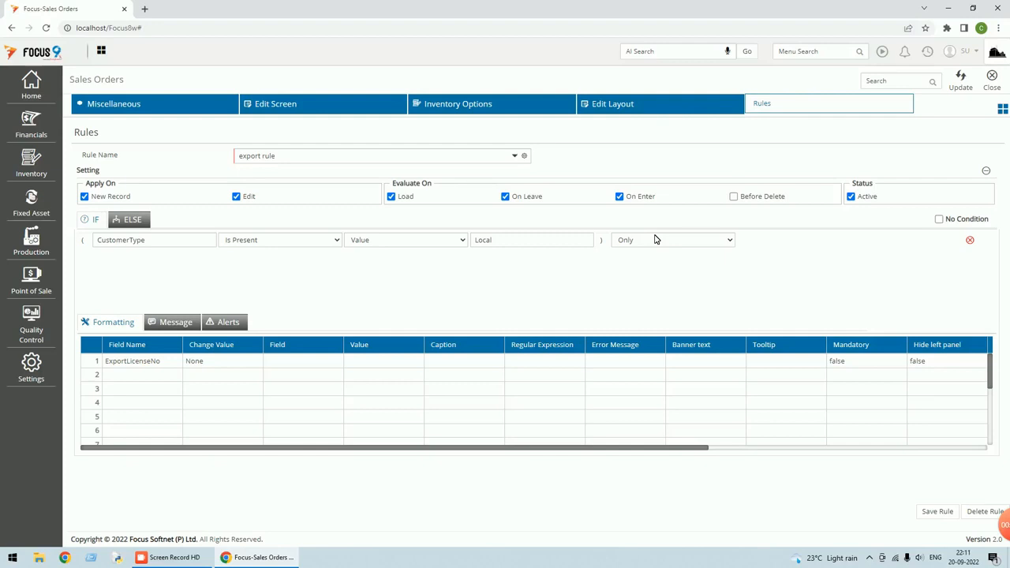
drag(277, 156, 225, 162)
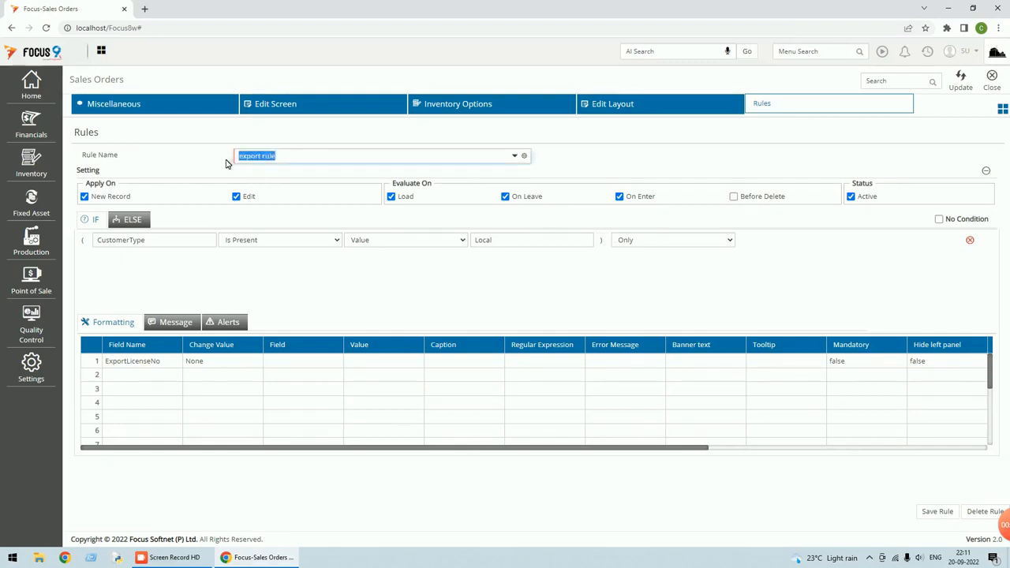
text(test_)
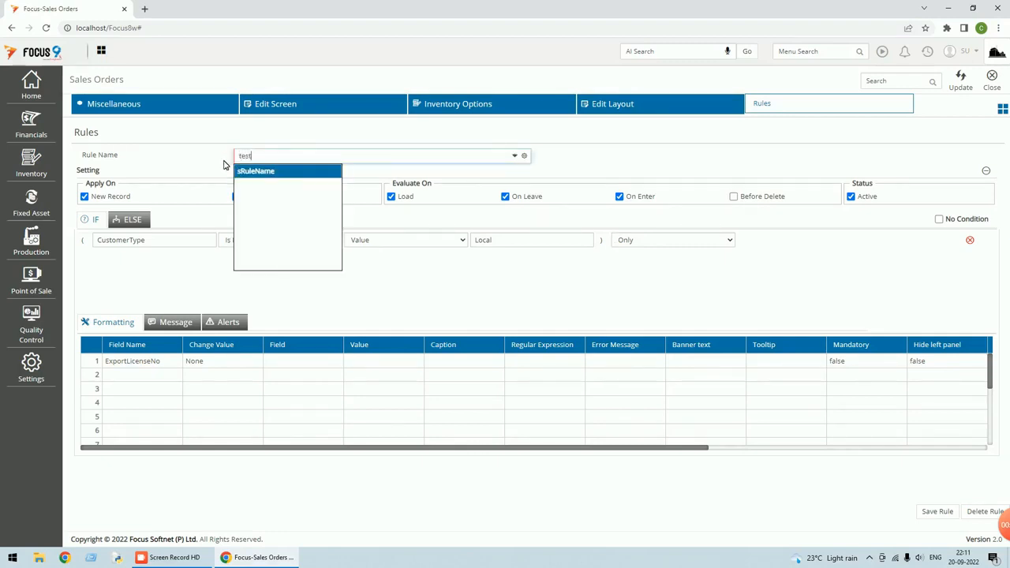
text(rule)
key(Tab)
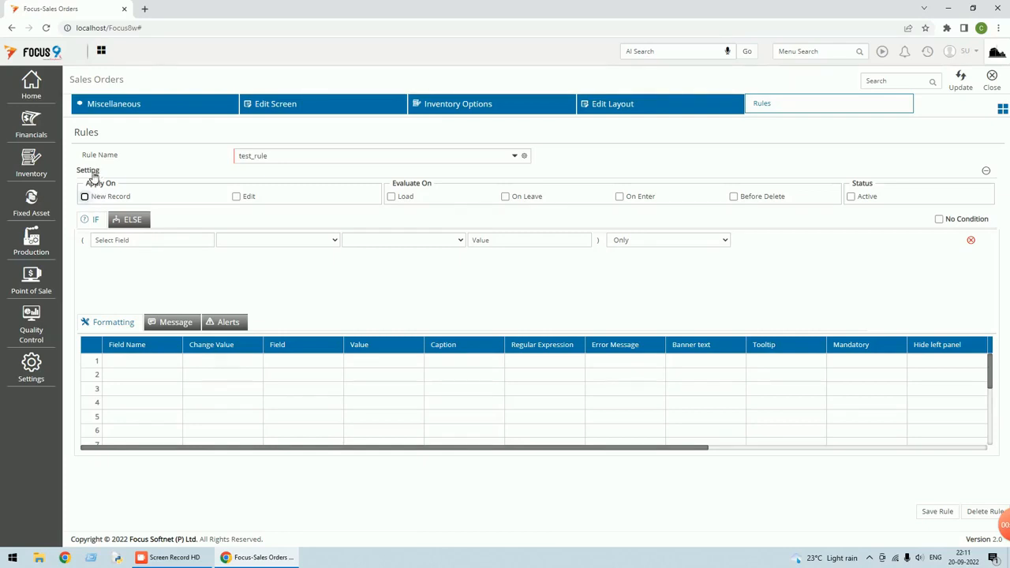
click(84, 196)
click(236, 196)
click(391, 196)
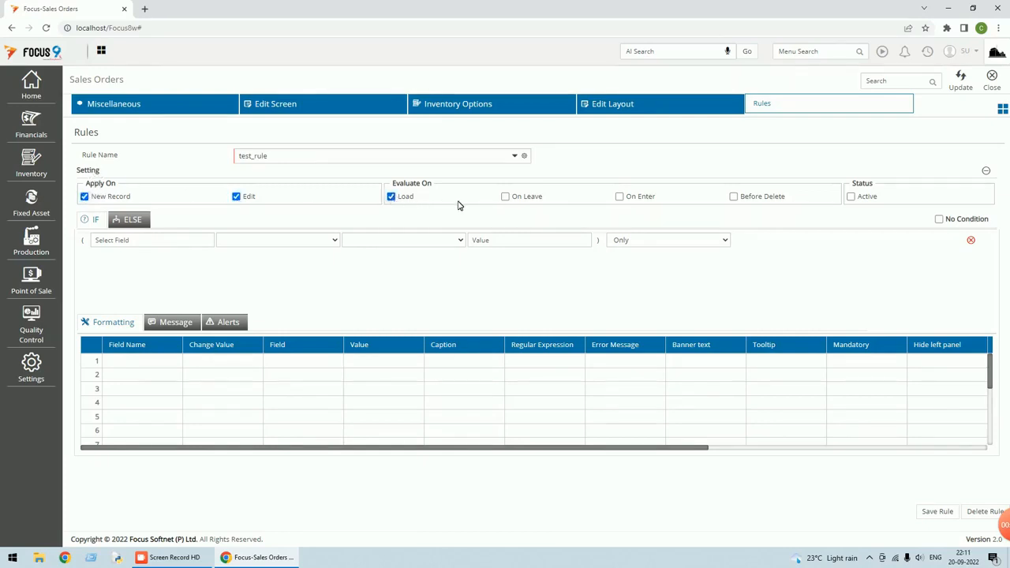
click(506, 198)
click(621, 198)
click(851, 197)
click(516, 156)
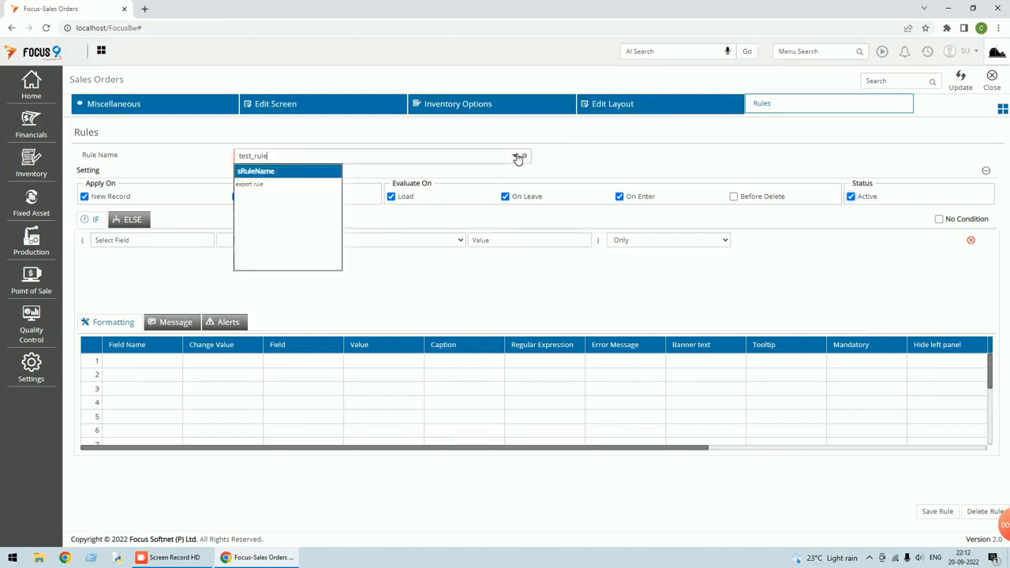
click(257, 186)
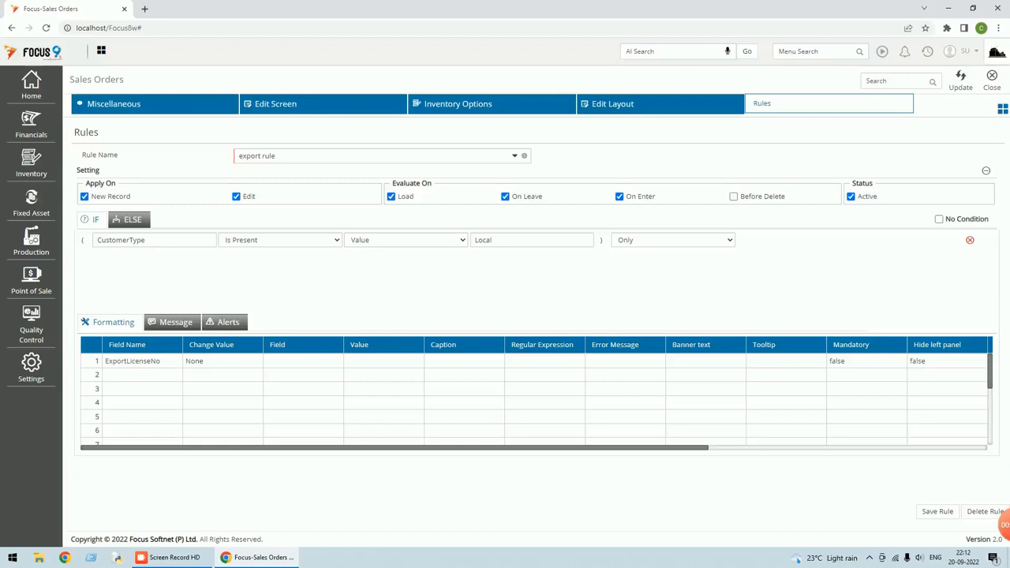
Review the CustomerType field's details in Edit Layout, then Update and close to the Sales Orders list
click(615, 107)
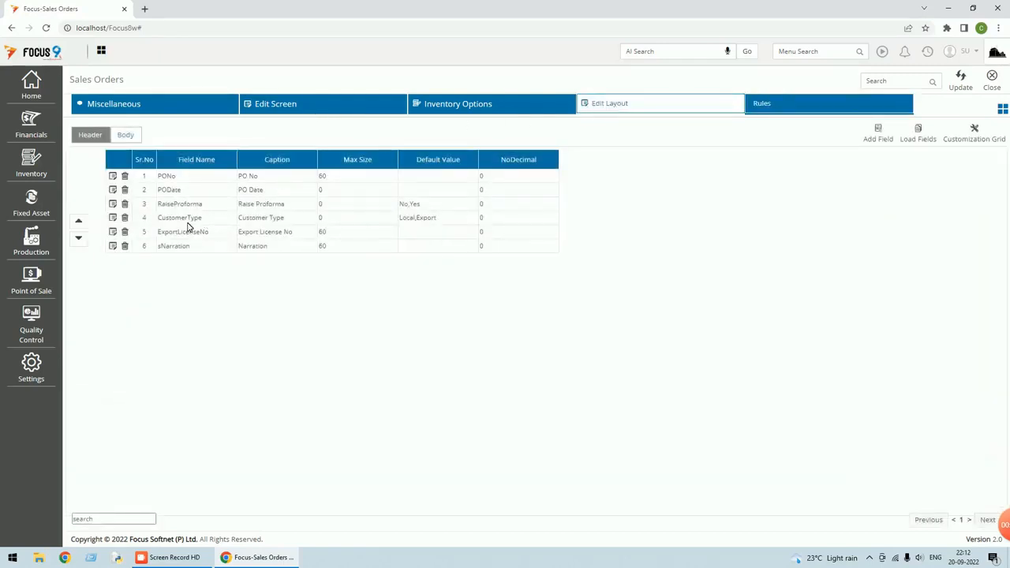
click(113, 218)
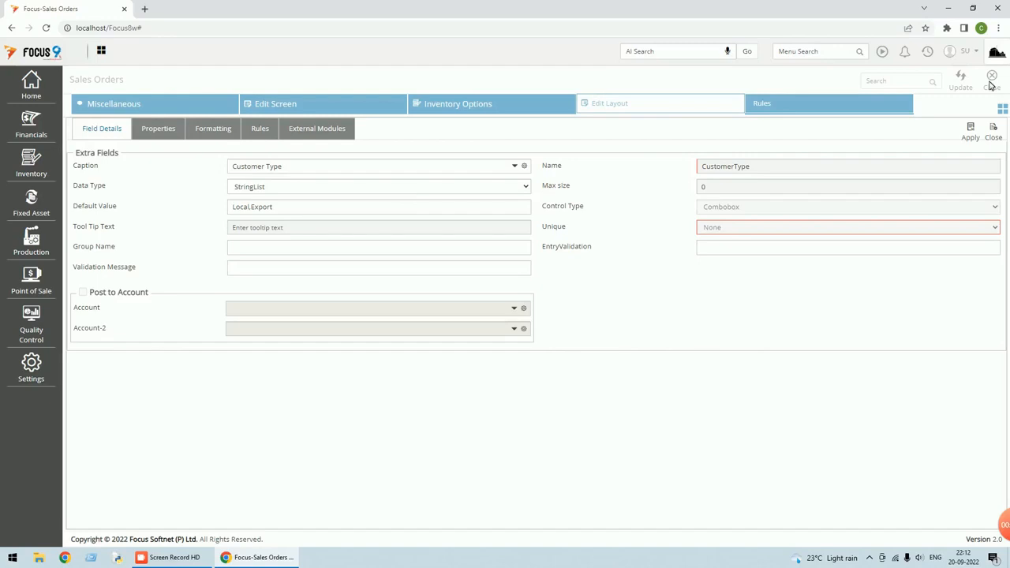
click(993, 136)
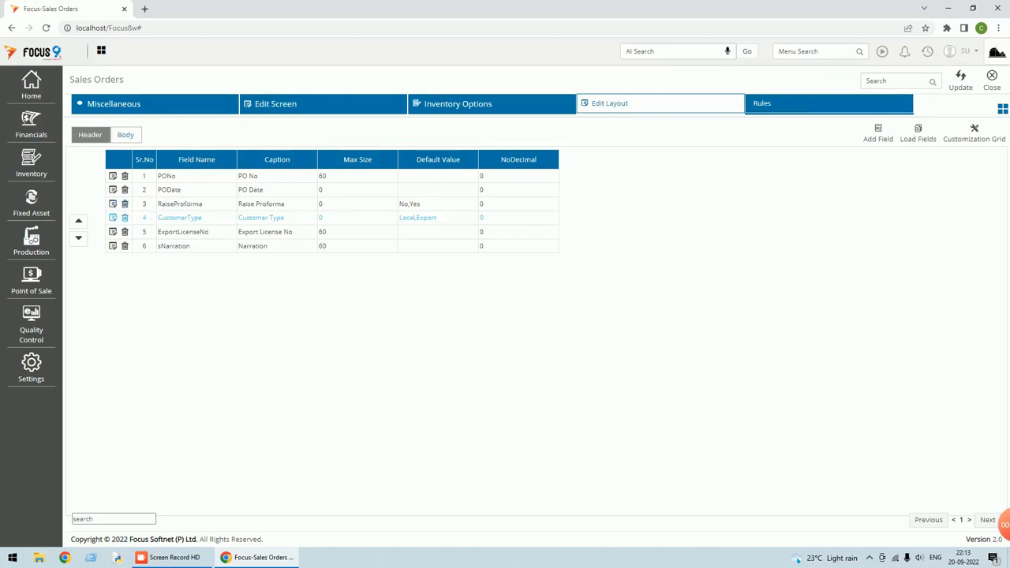
click(960, 80)
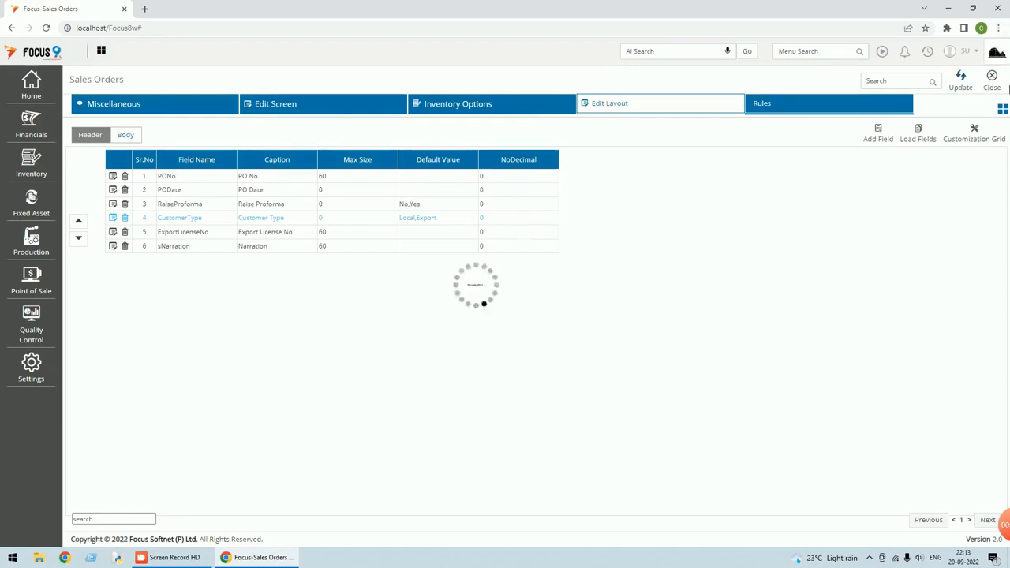
click(995, 89)
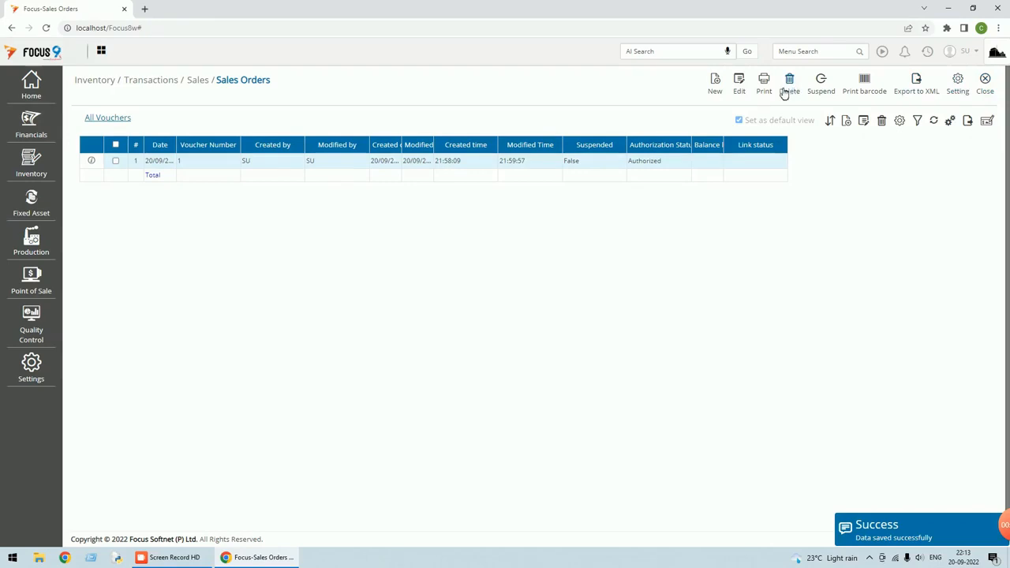
Start new Sales Order 2, check its customer type options, and open the Sales Orders Rules editor
click(720, 88)
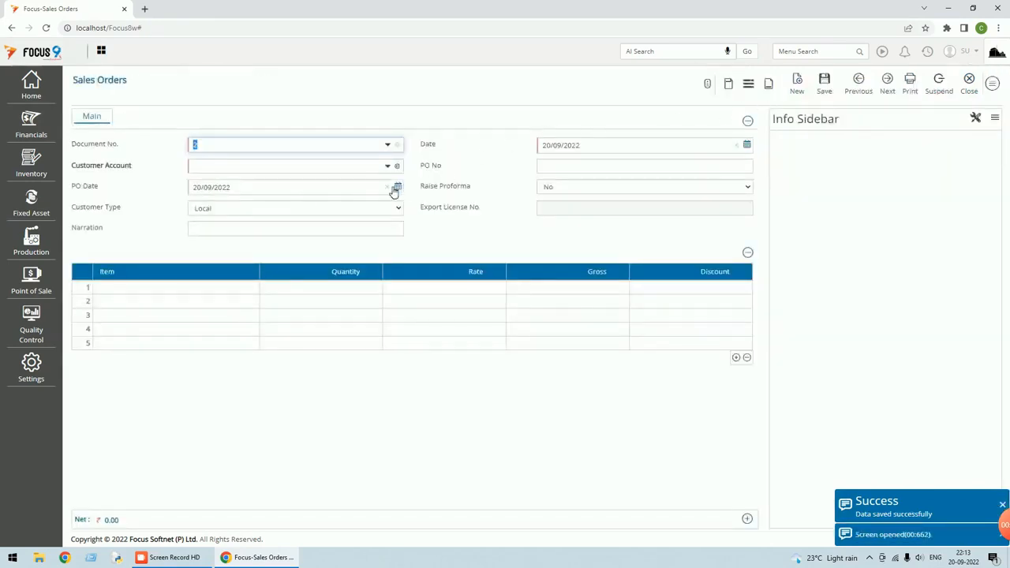
click(396, 207)
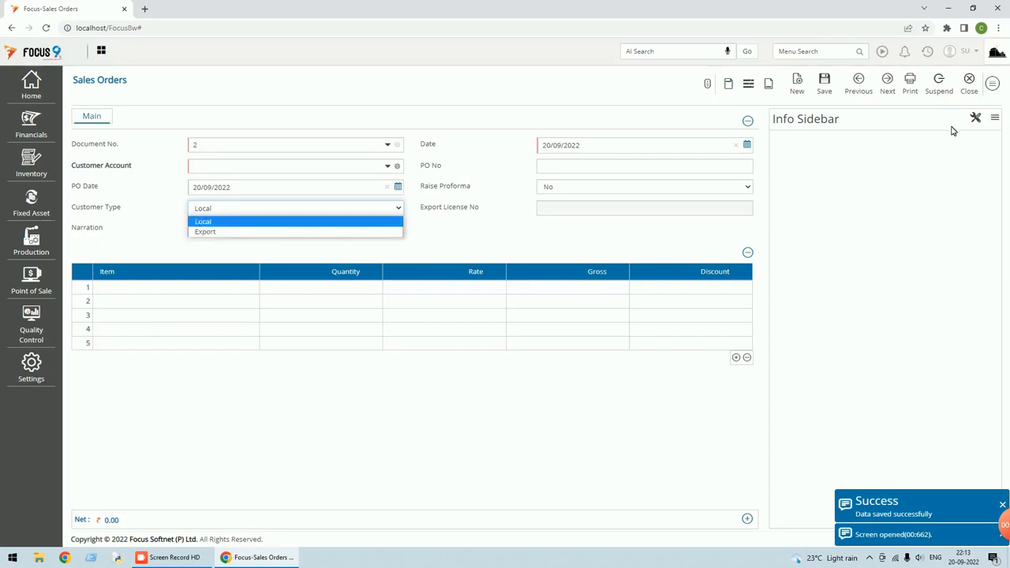
click(993, 83)
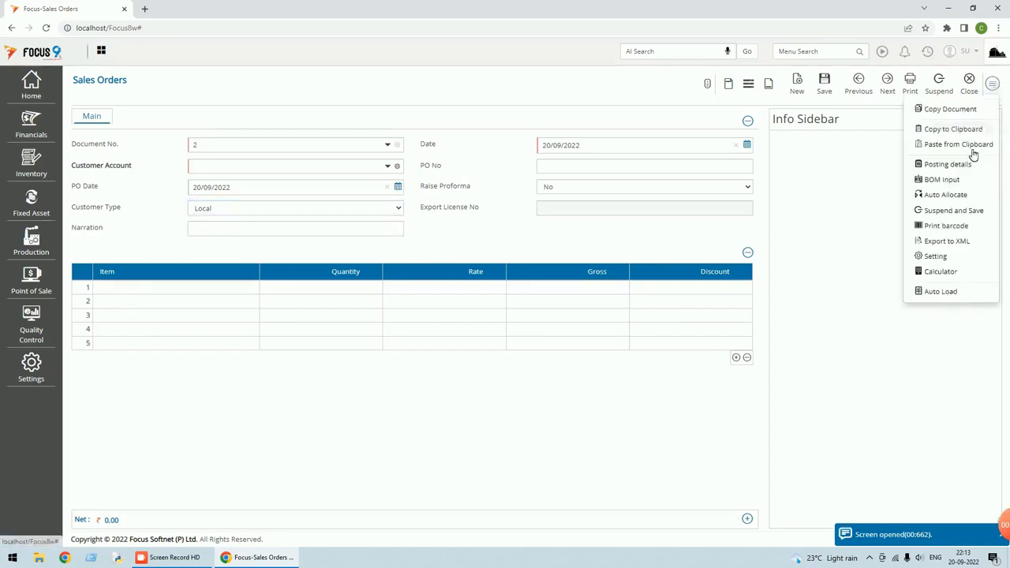
click(934, 257)
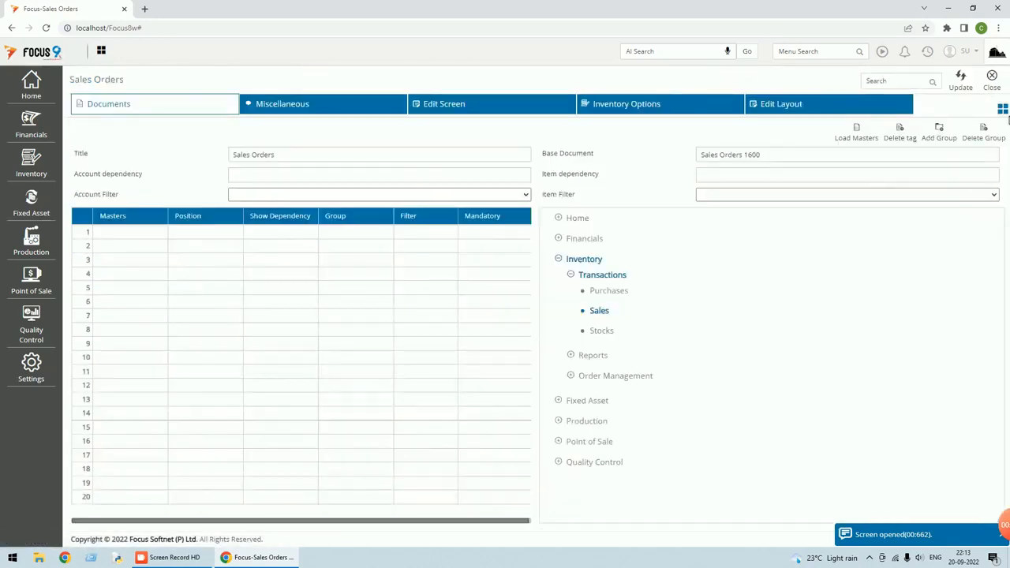
click(1002, 109)
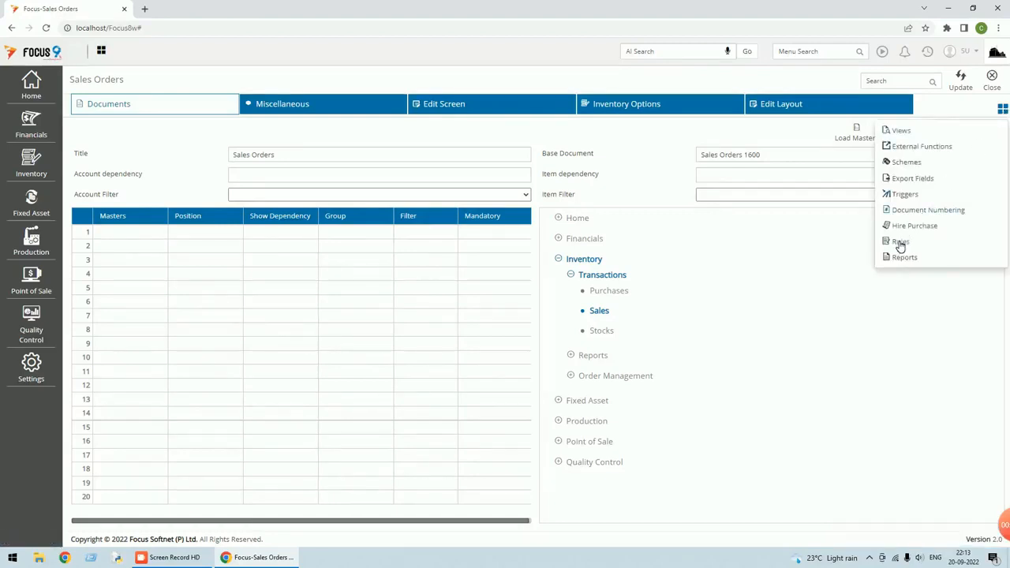
click(899, 242)
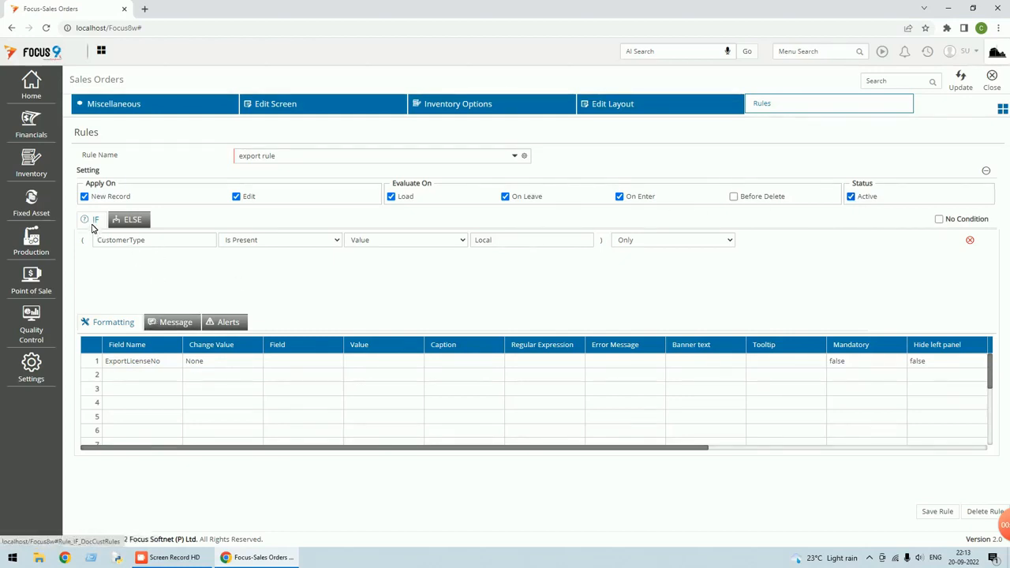
Keep the export rule condition as CustomerType Is Present, compared by Value to Local
click(338, 241)
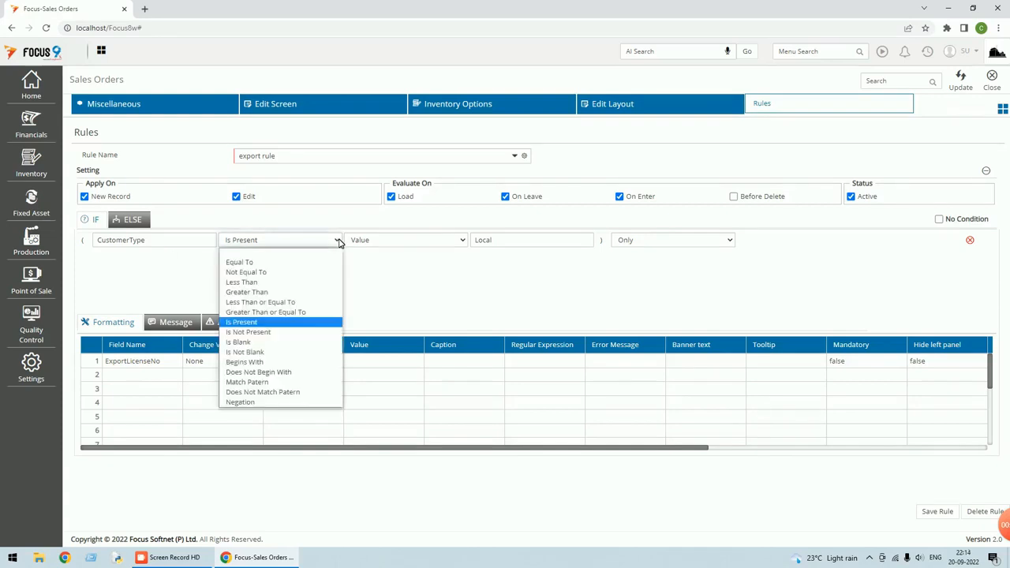
click(265, 324)
click(436, 242)
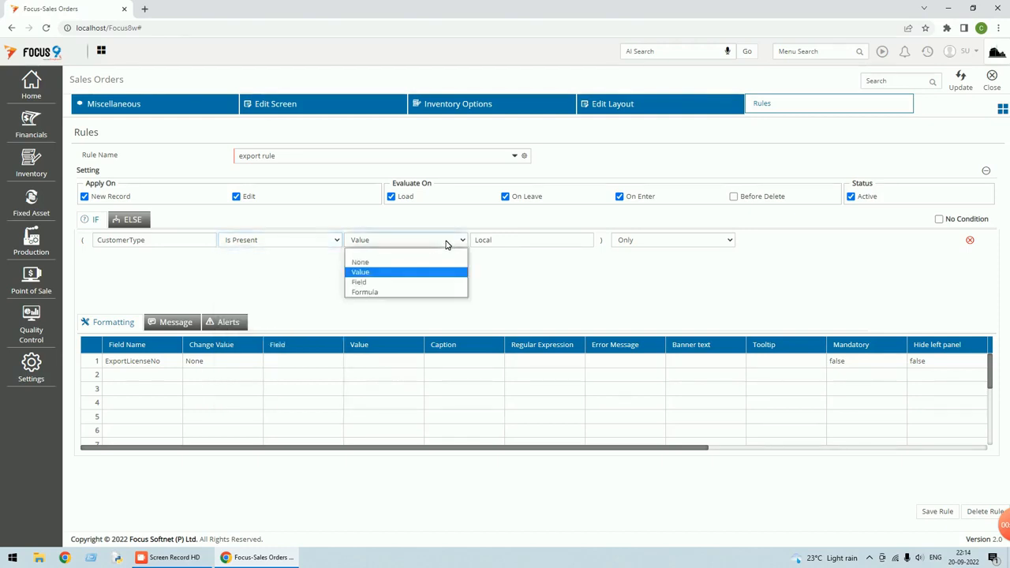
click(390, 273)
click(590, 241)
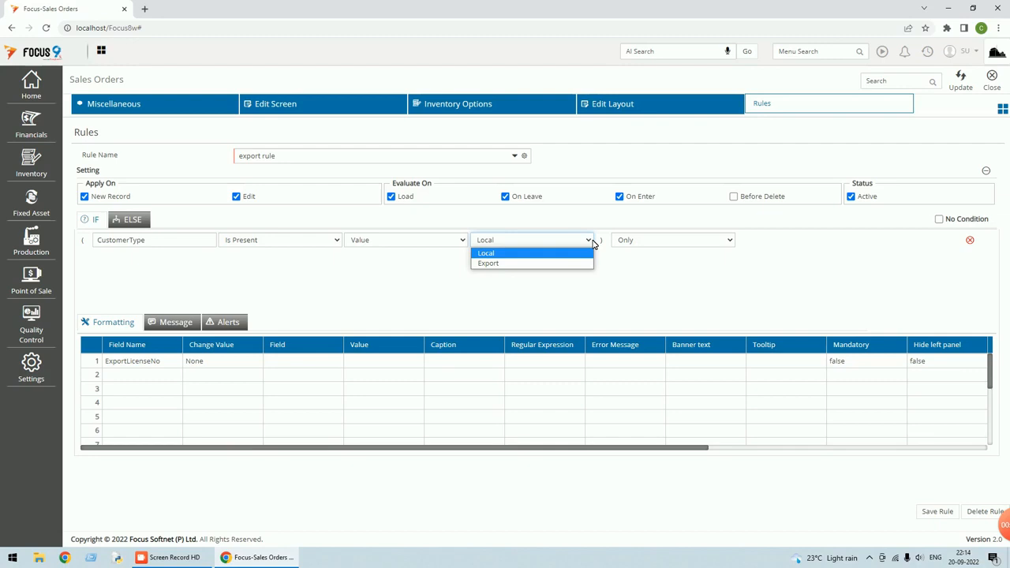
click(514, 253)
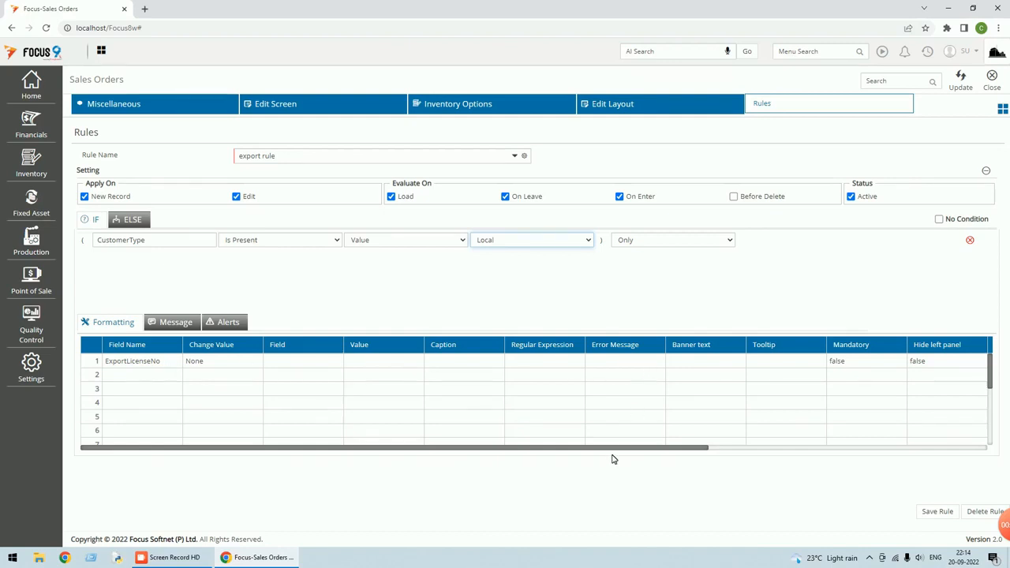
Disable ExportLicenseNo in the IF branch; make it mandatory and enabled in the ELSE branch
drag(614, 450, 849, 423)
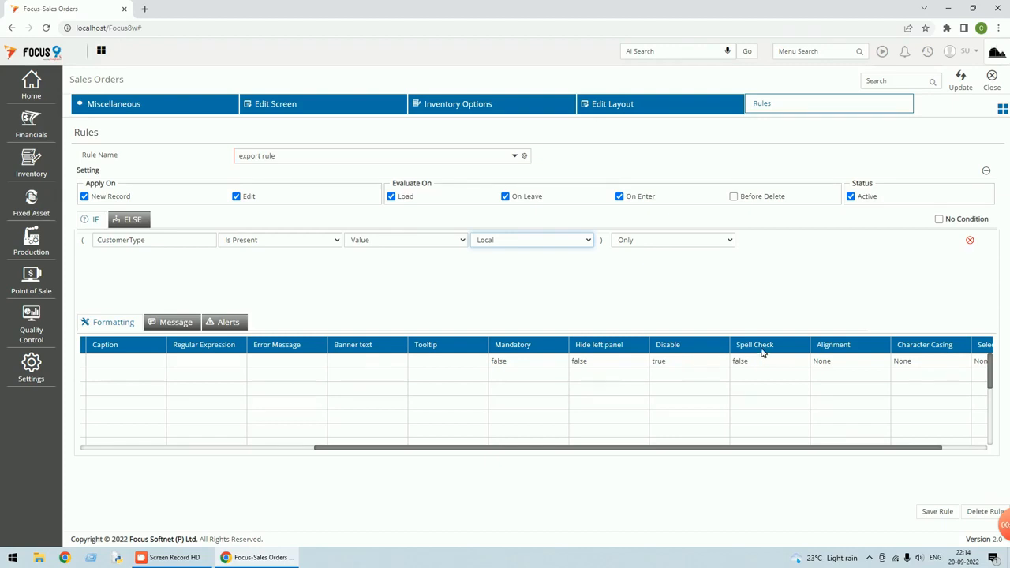
click(132, 220)
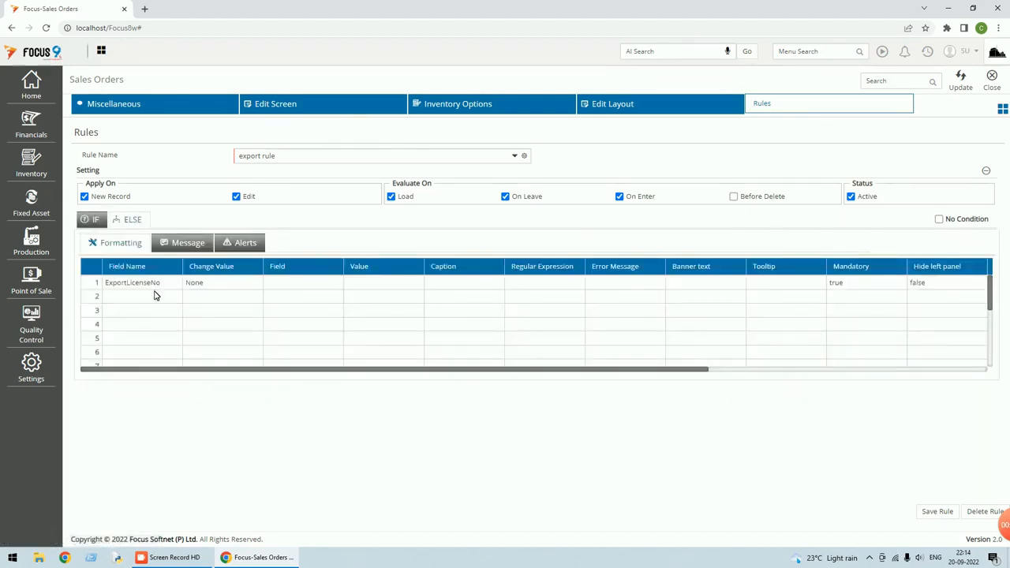
drag(590, 369, 750, 368)
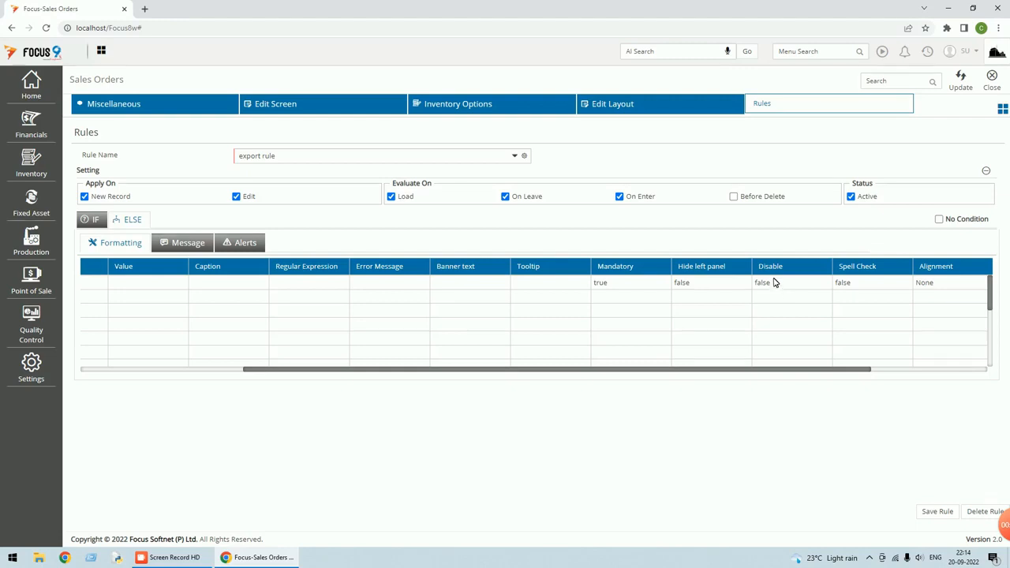
Save the export rule and reselect it from the Rule Name list
click(938, 513)
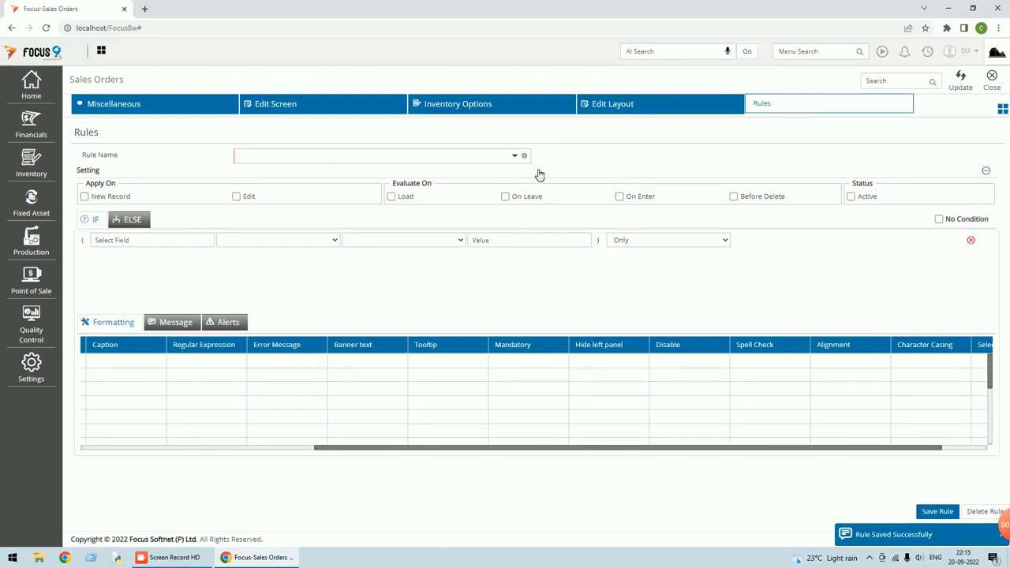
click(511, 157)
click(287, 187)
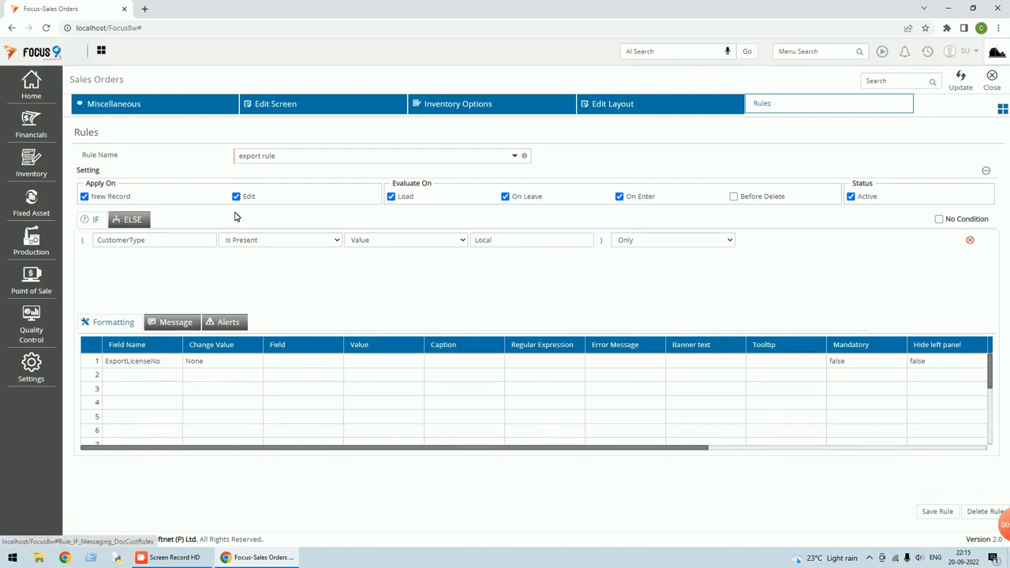
Update the Sales Orders settings and close back to the Dashboard
click(961, 79)
click(993, 85)
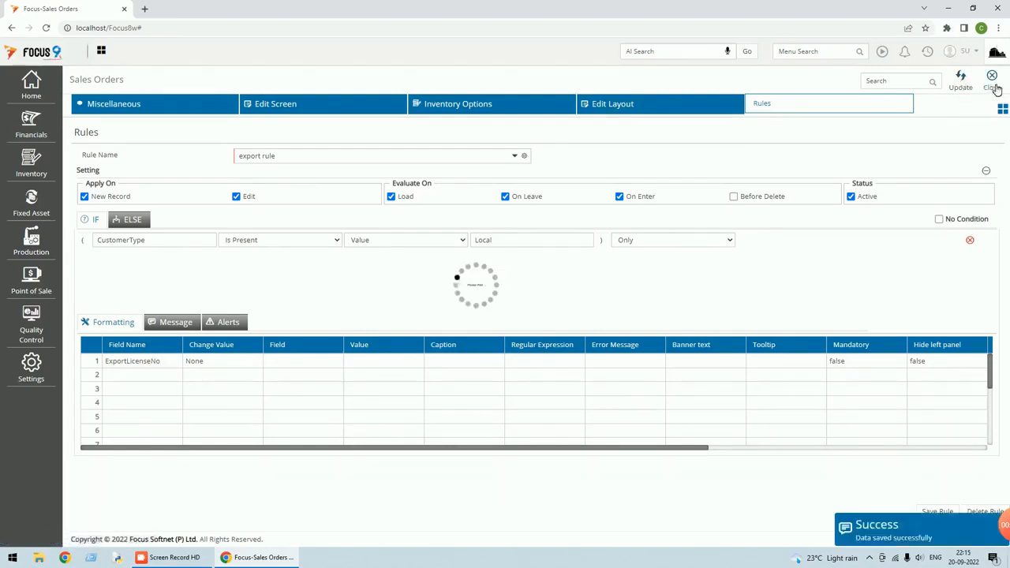
click(986, 93)
click(978, 56)
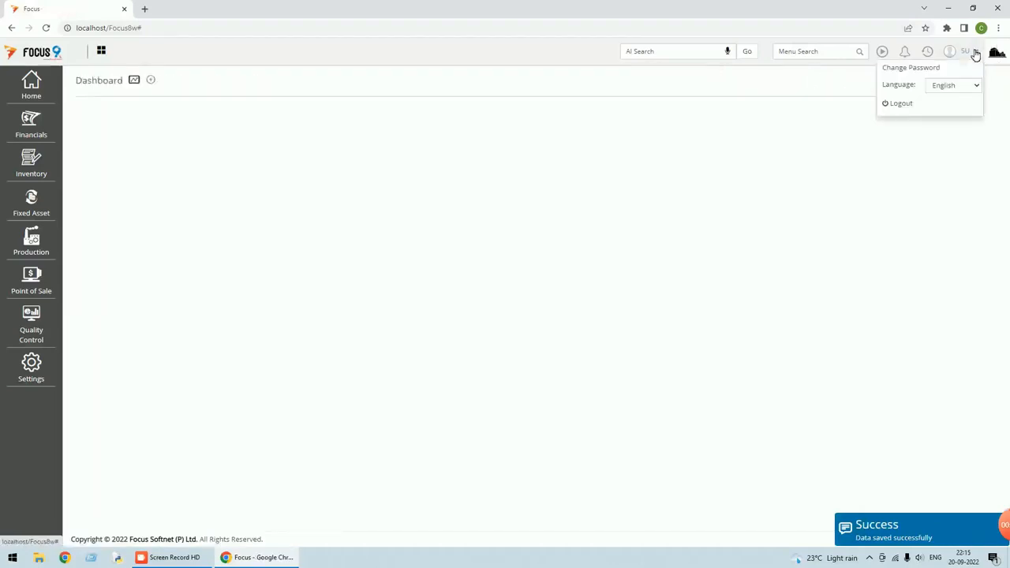
Log out and sign back in to Rules & Triggers [070] with the user's credentials
click(903, 102)
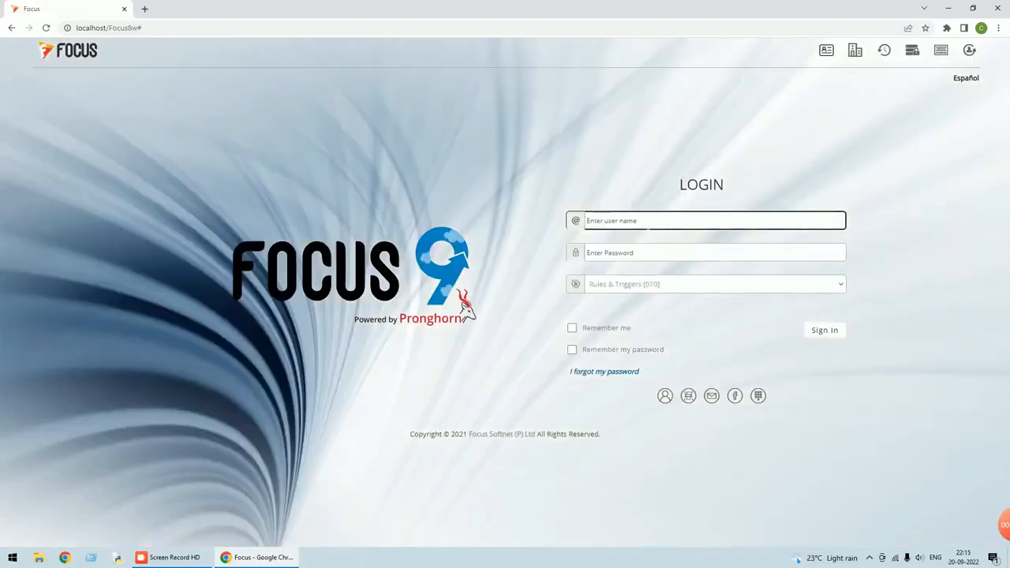
text(su)
key(Tab)
text(s)
key(BackSpace)
text(s)
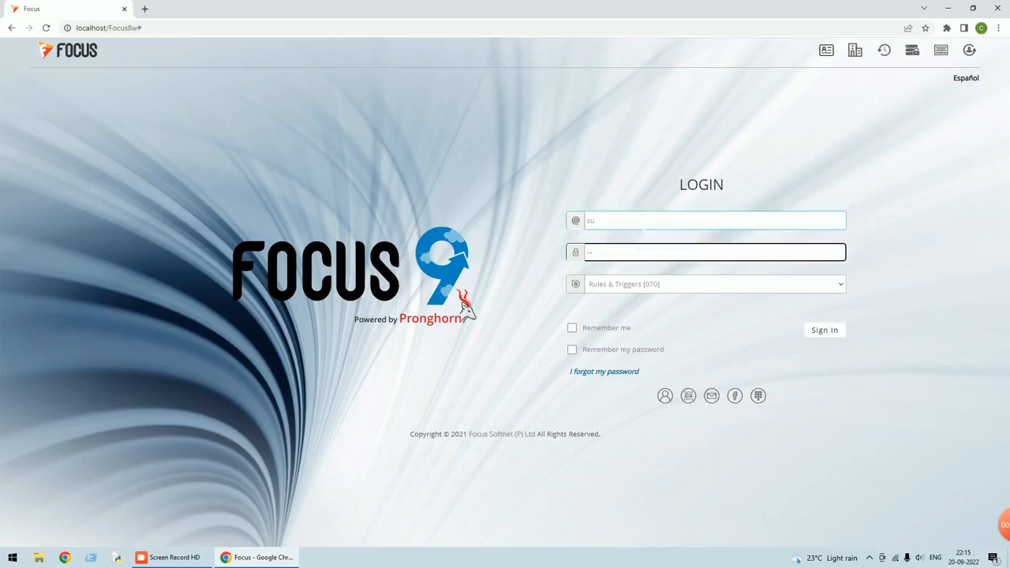
click(817, 331)
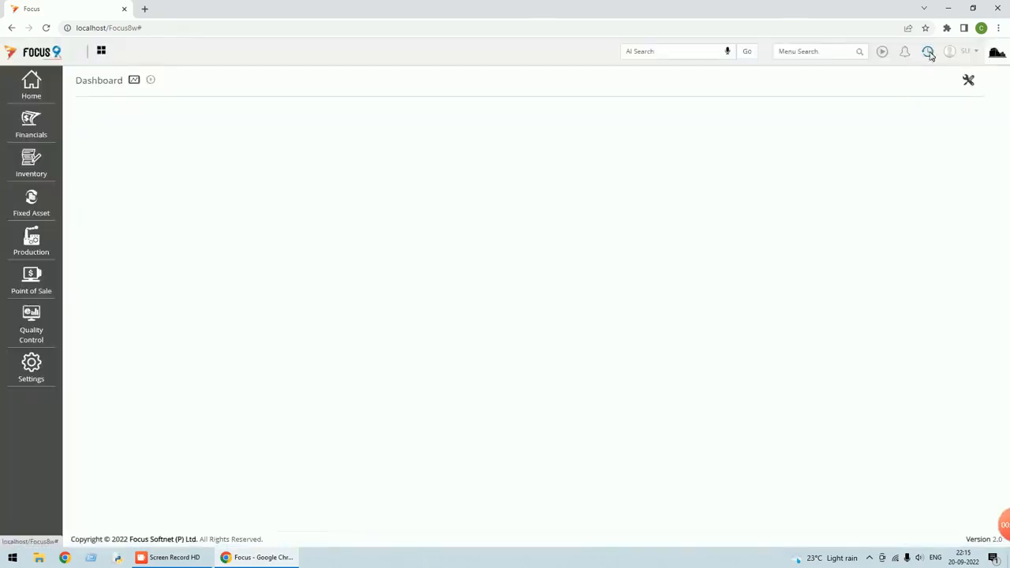
Open Sales Orders from recent screens and start a new sales order
click(927, 52)
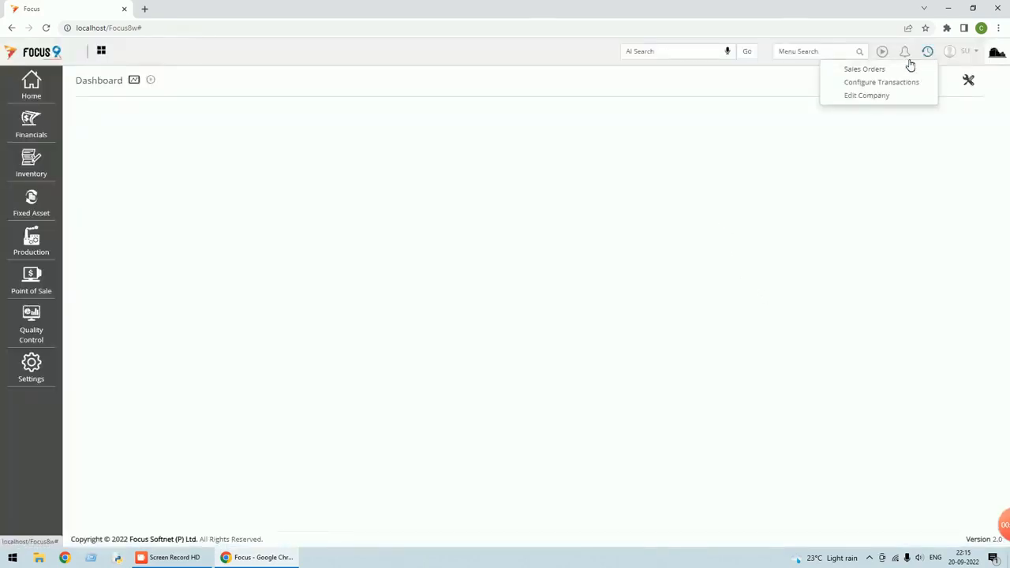
click(868, 71)
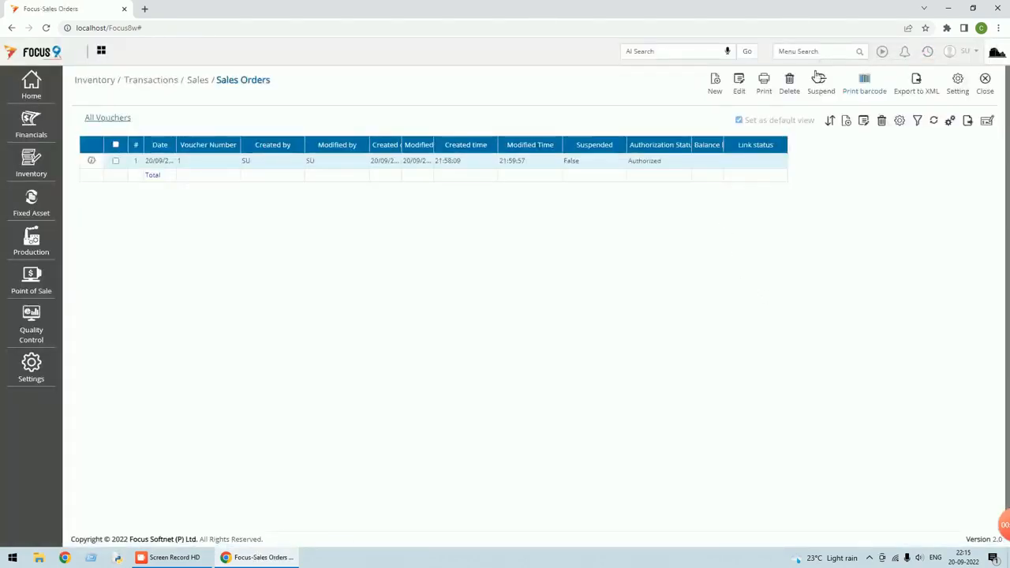
click(714, 82)
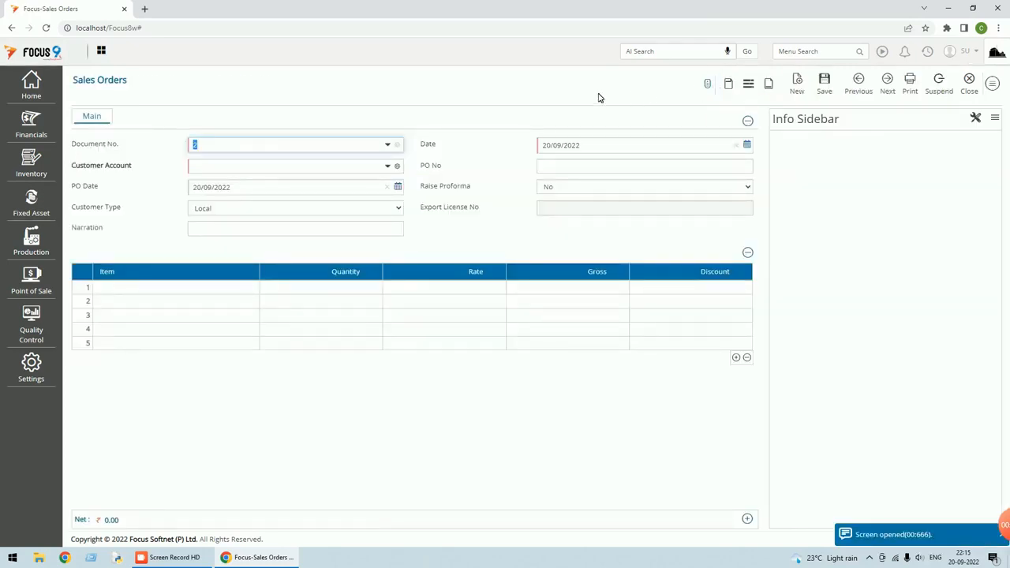
Set the header: Customer B, PO No 1234, PO Date 19/09/2022, Raise Proforma left at No
click(276, 167)
text(cus)
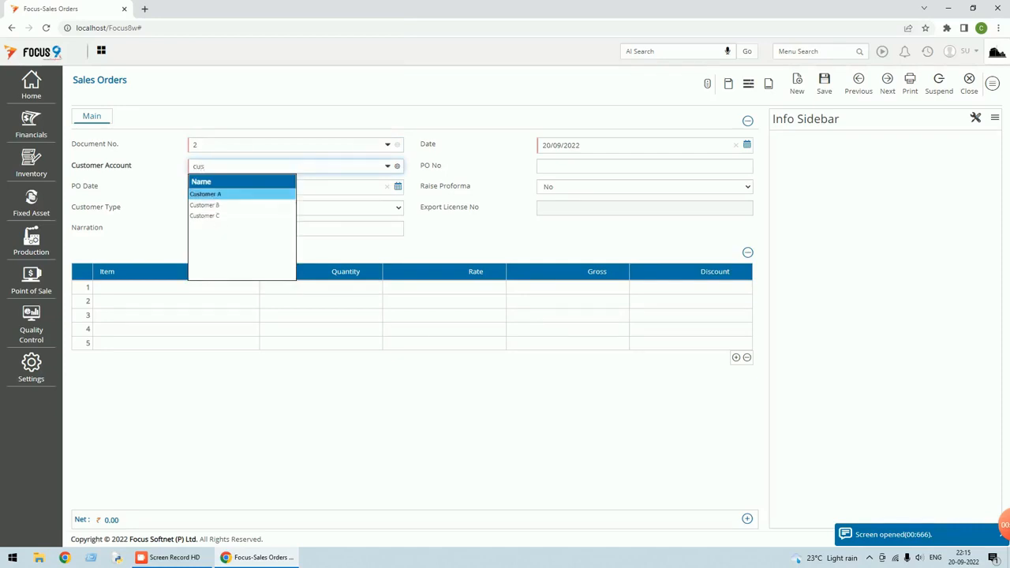
key(Down)
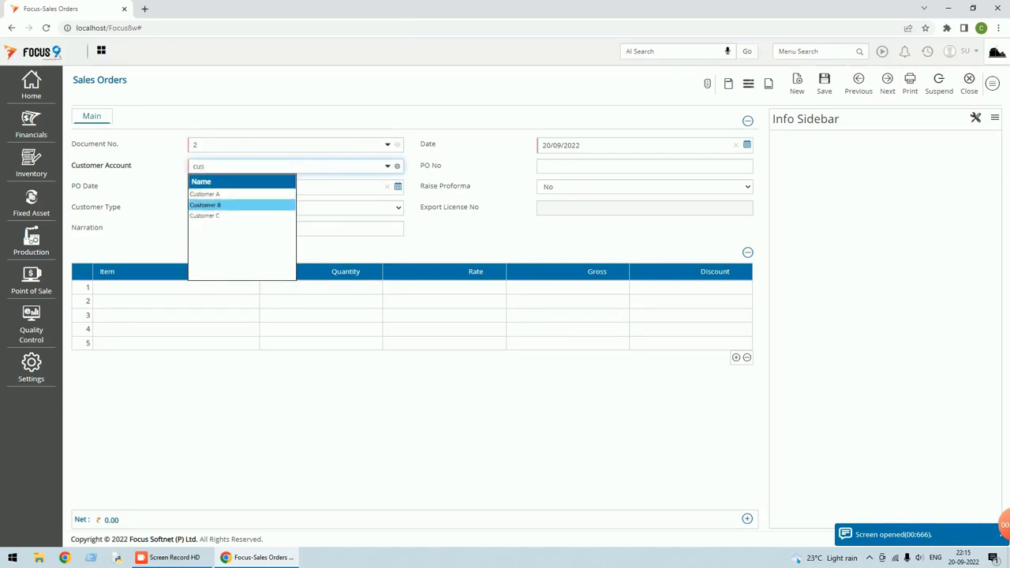
key(Return)
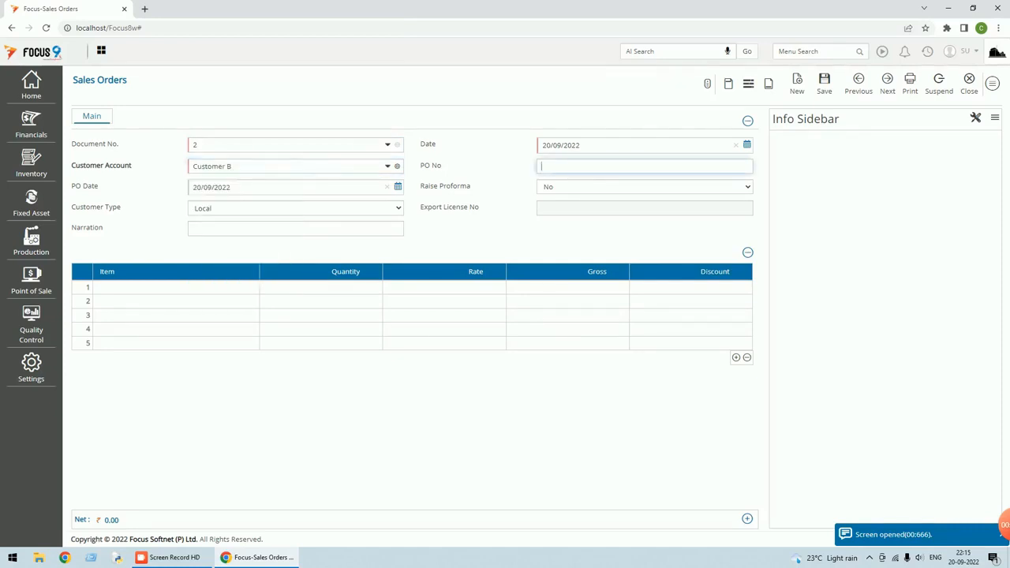
text(1234)
key(Tab)
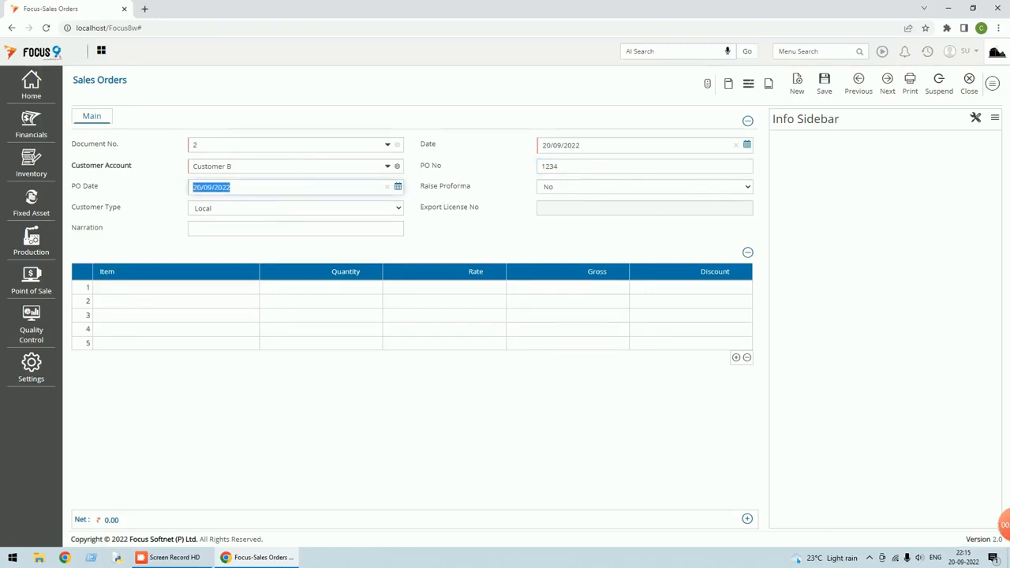
click(398, 186)
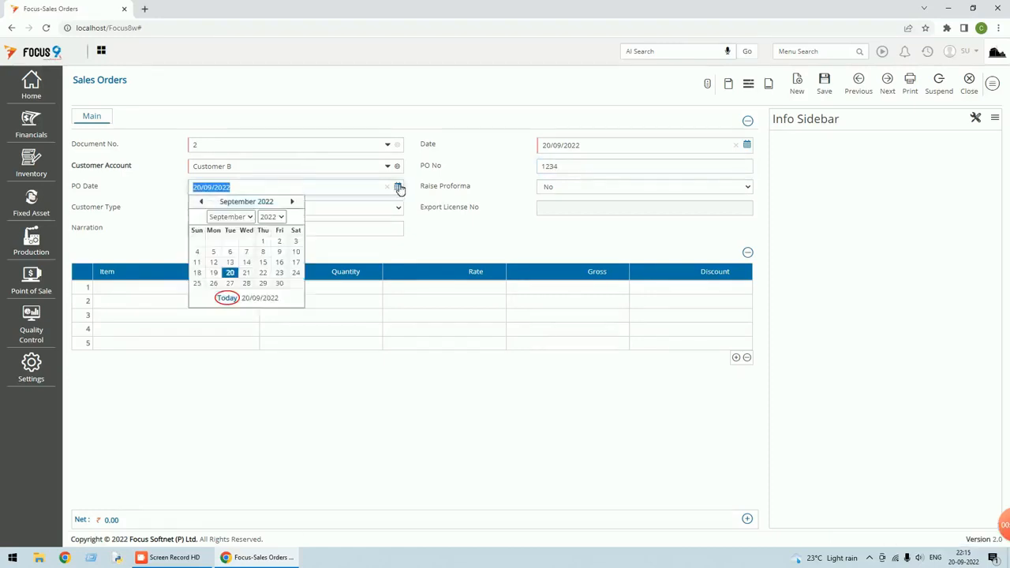
click(213, 272)
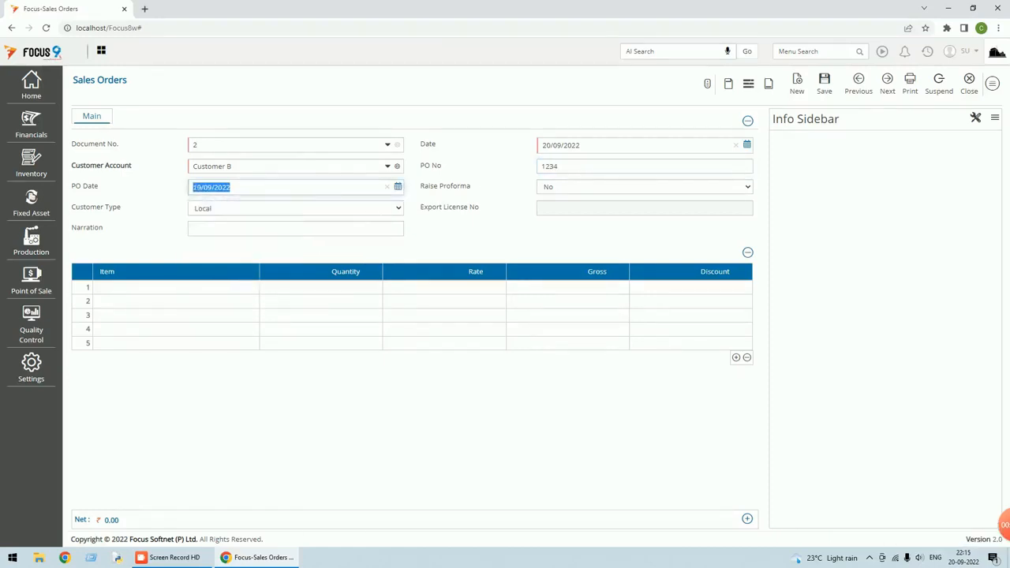
click(582, 189)
click(562, 202)
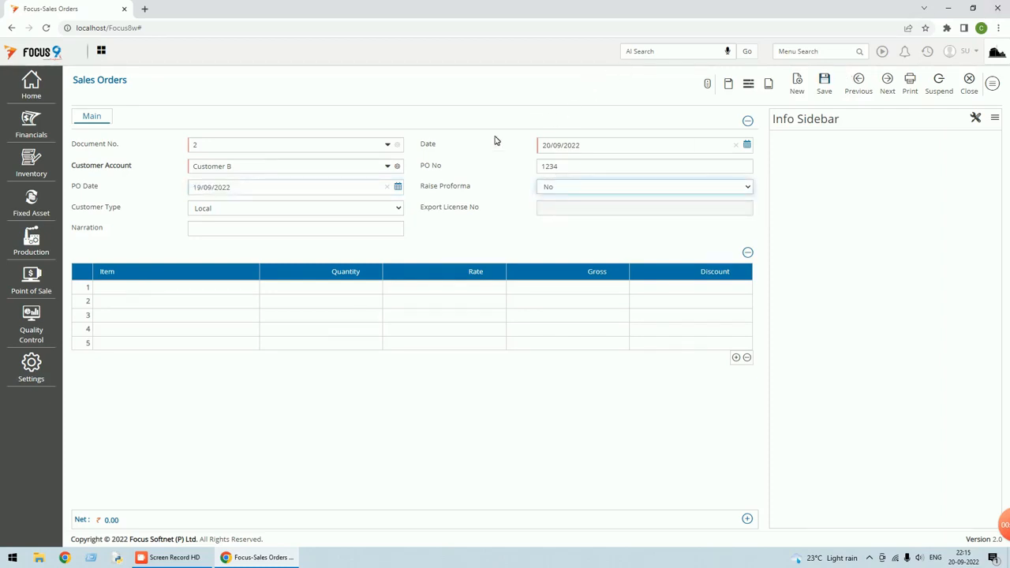
Enter item test with quantity 1 on the first line
click(193, 289)
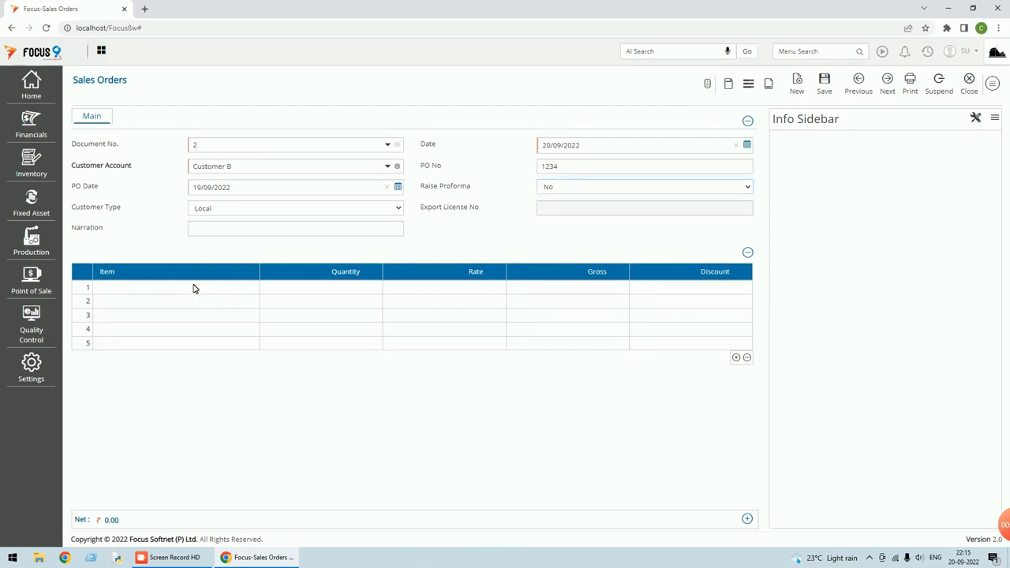
click(193, 289)
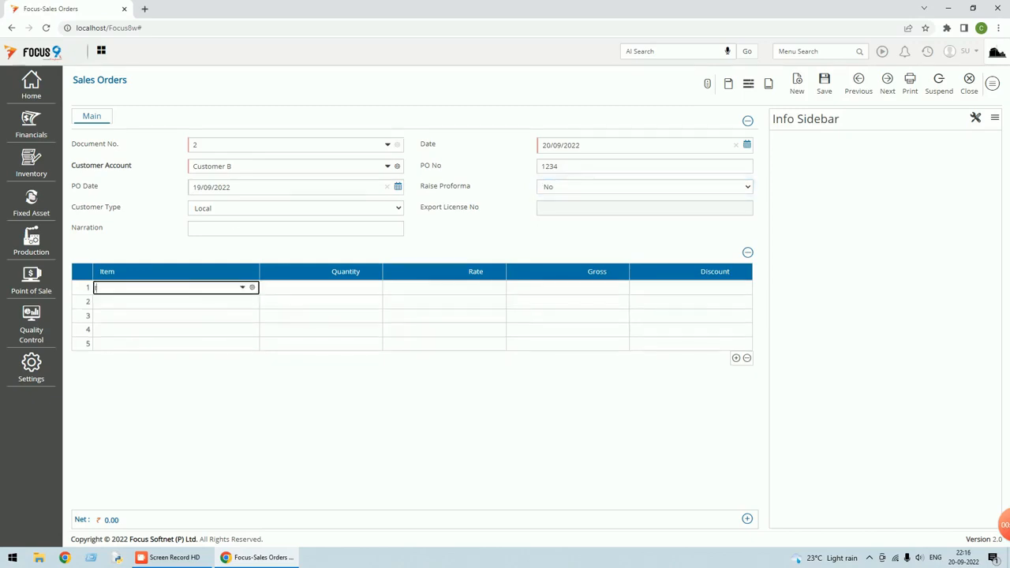
text(test)
key(Return)
key(Return)
text(12)
key(Return)
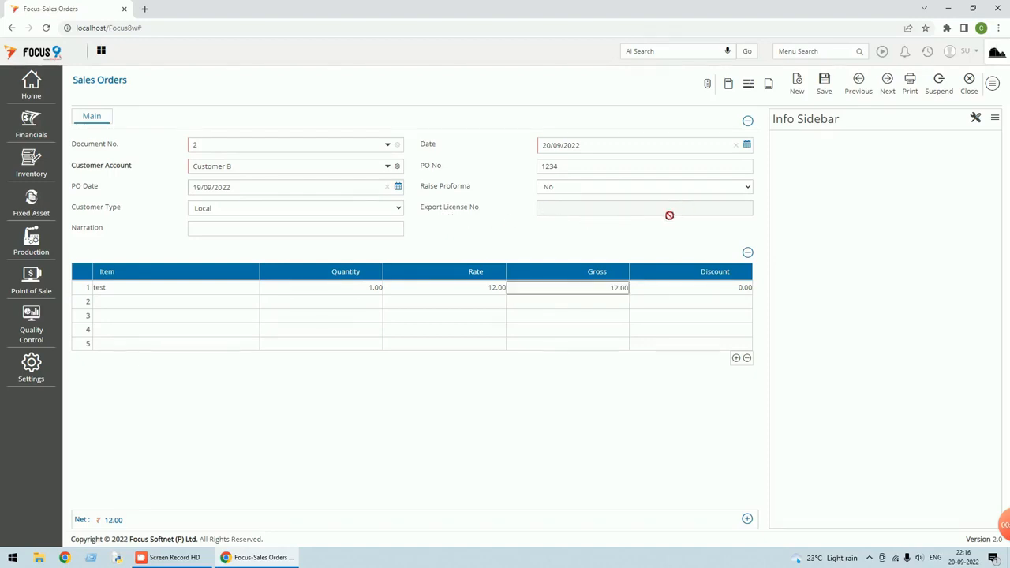
Set the Customer Type on Sales Order 2 to Export
click(387, 209)
click(316, 231)
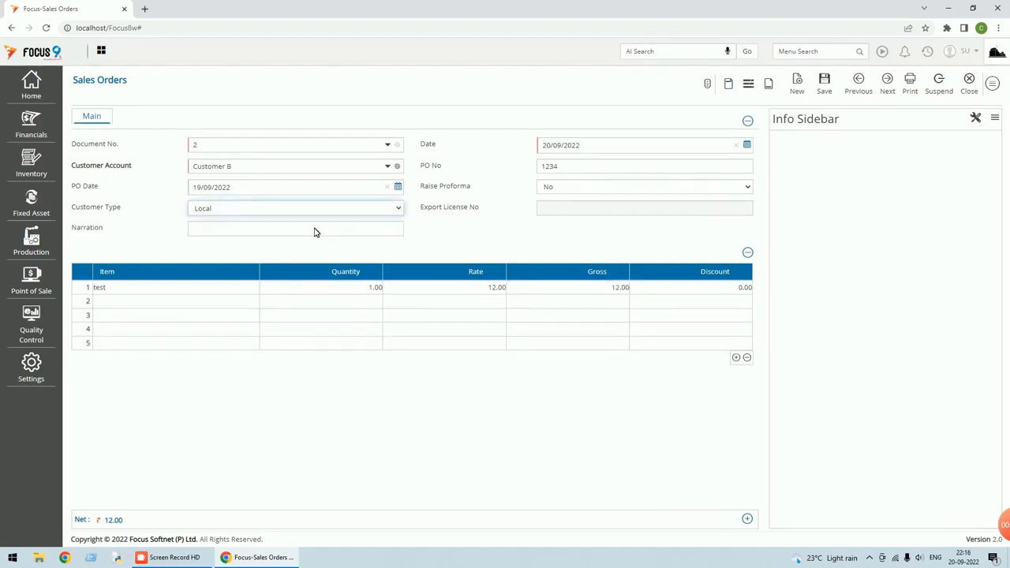
click(315, 229)
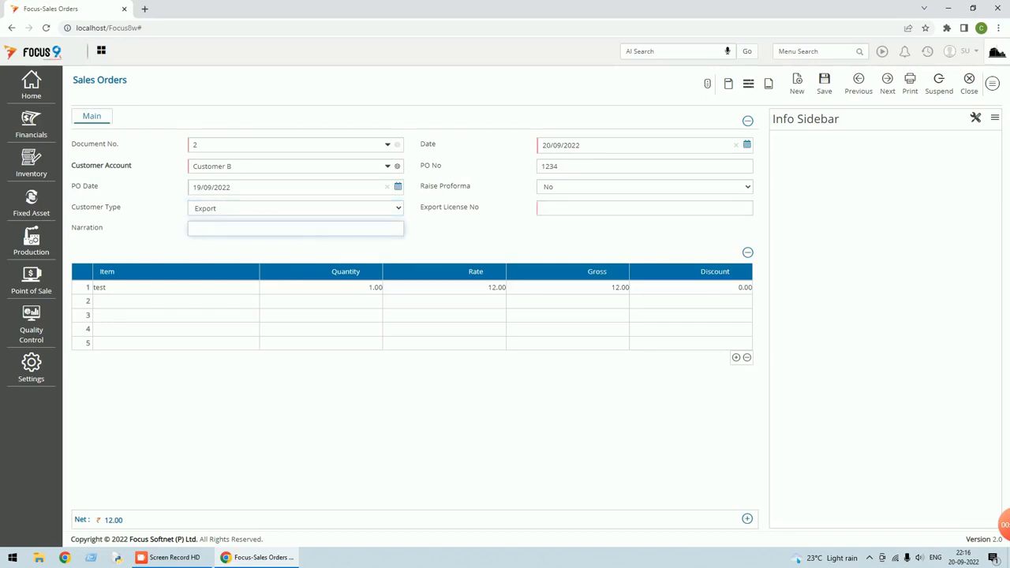
Enter export licence number EXP/001/1234 and save the order
click(572, 207)
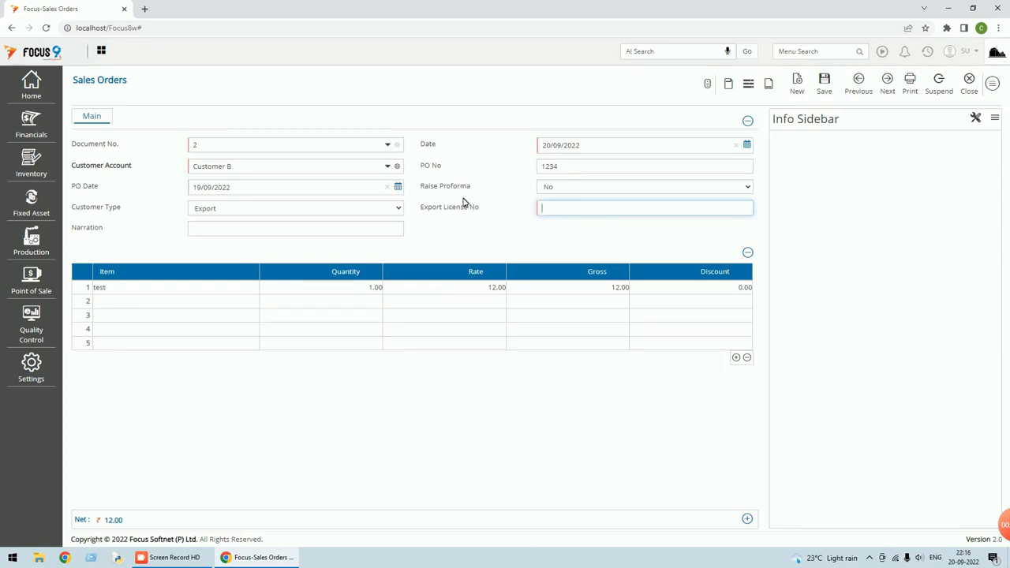
drag(528, 197, 539, 217)
click(546, 210)
text(EXP/001/1234)
click(824, 83)
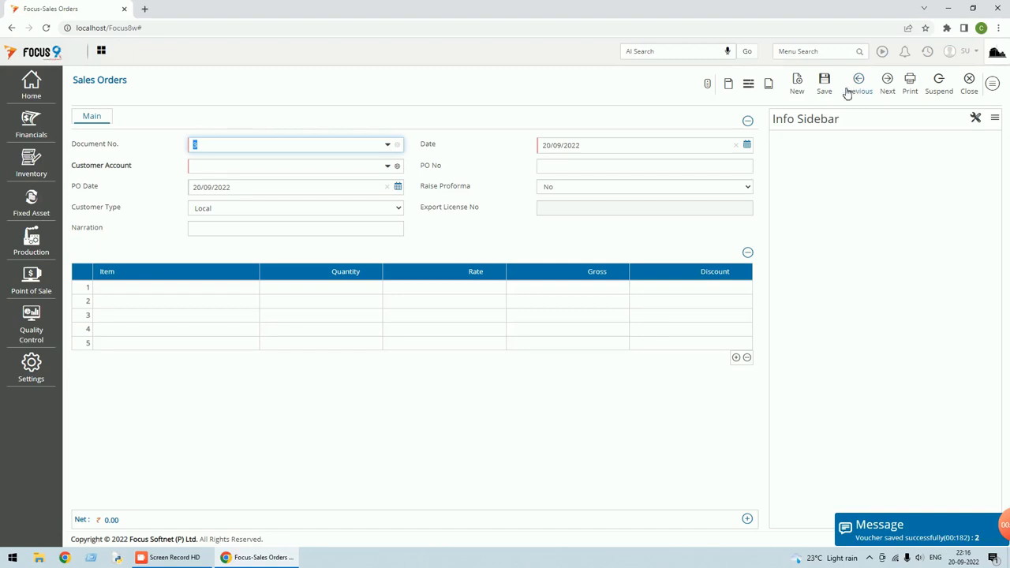
Recall saved Sales Order 2, start a new order, then close entry to reach the voucher list
click(846, 92)
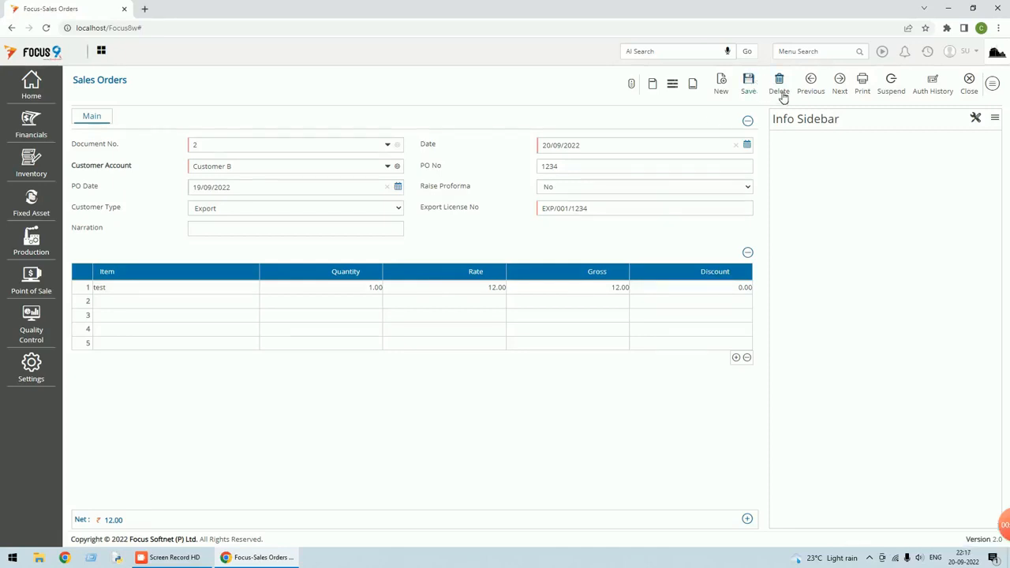
click(726, 92)
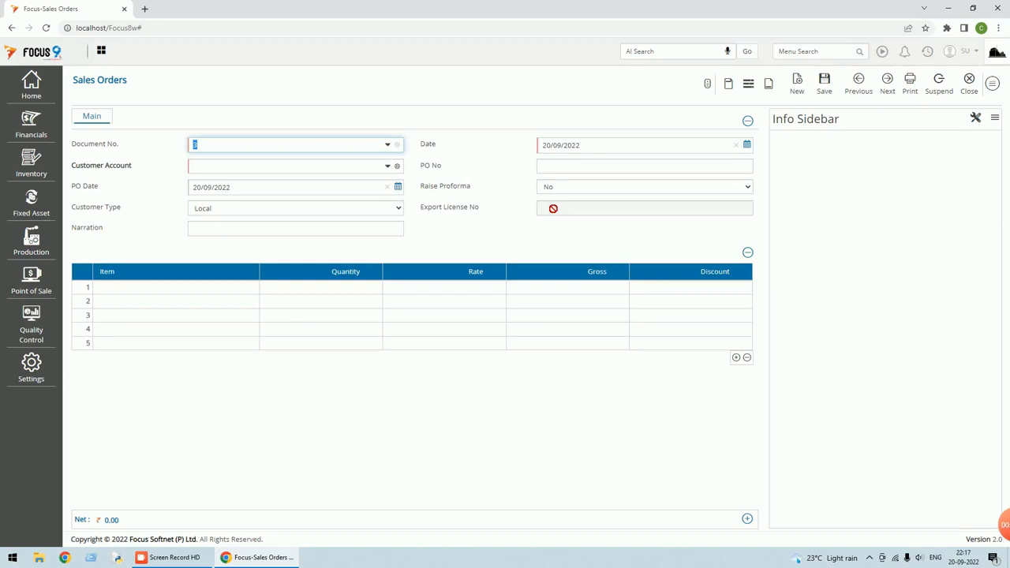
click(969, 92)
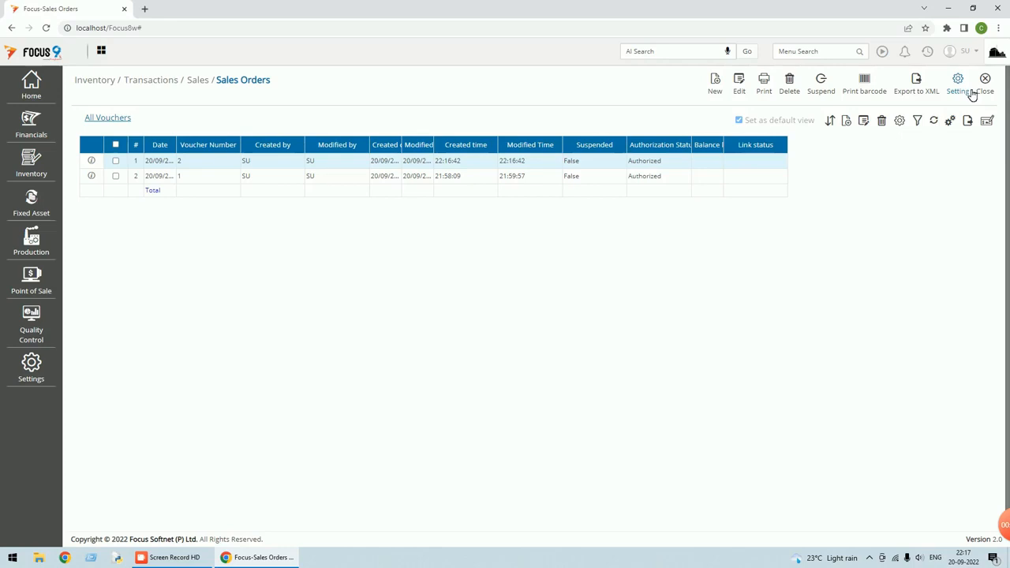
Open voucher 2, set Raise Proforma to Yes, save it, and return to the voucher list
double_click(540, 164)
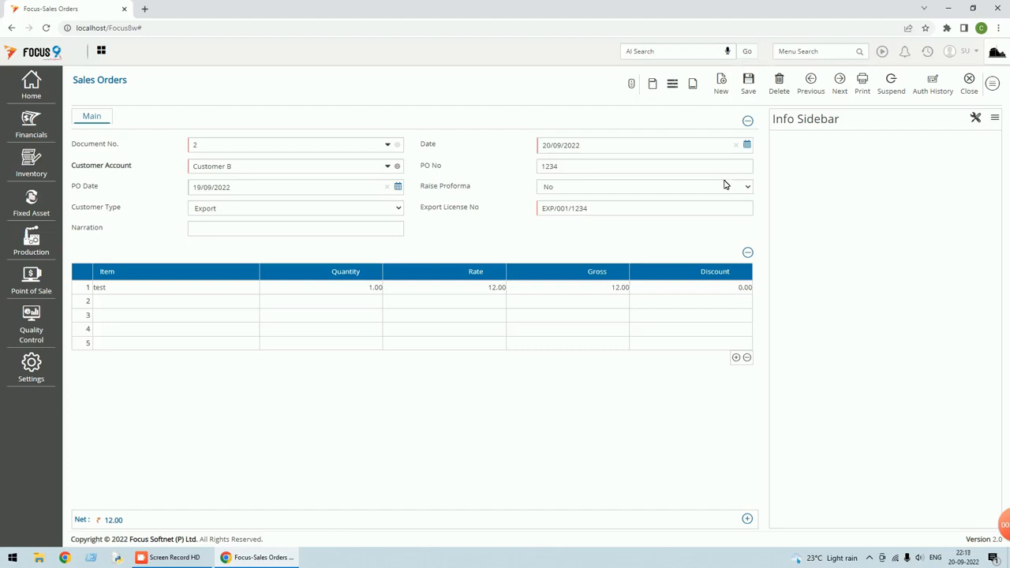
click(647, 189)
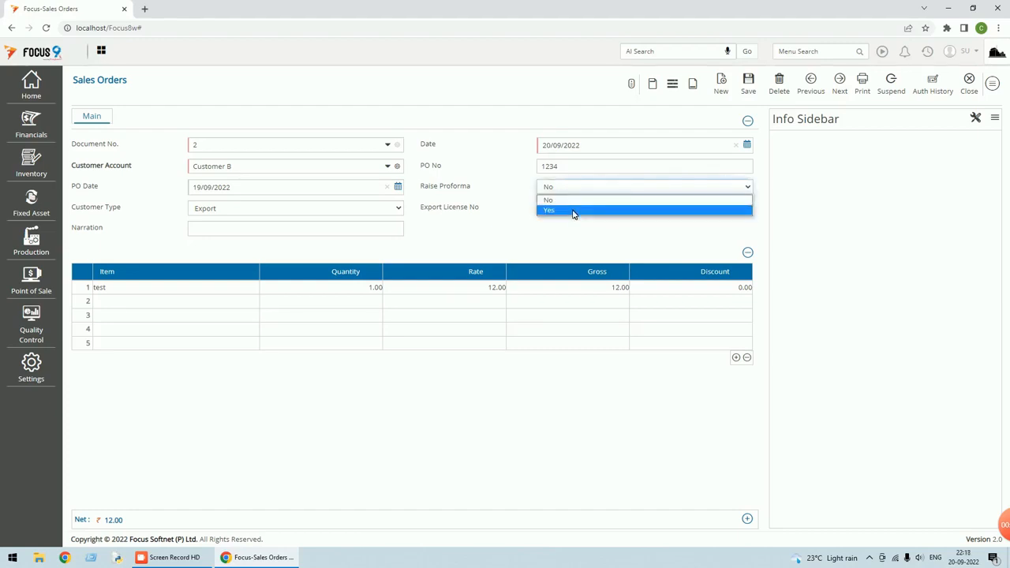
click(573, 211)
click(561, 242)
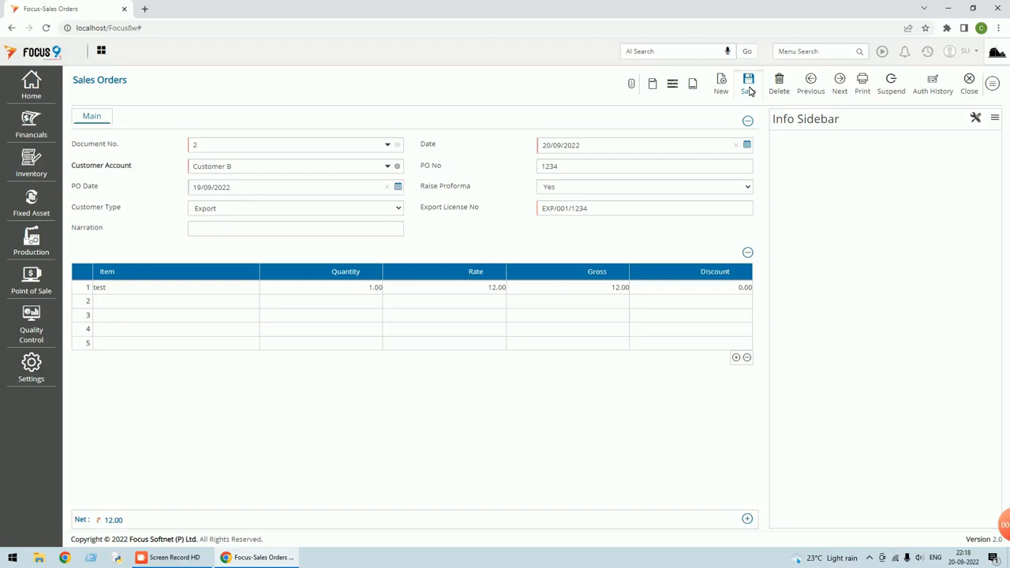
click(749, 85)
click(968, 86)
text(p)
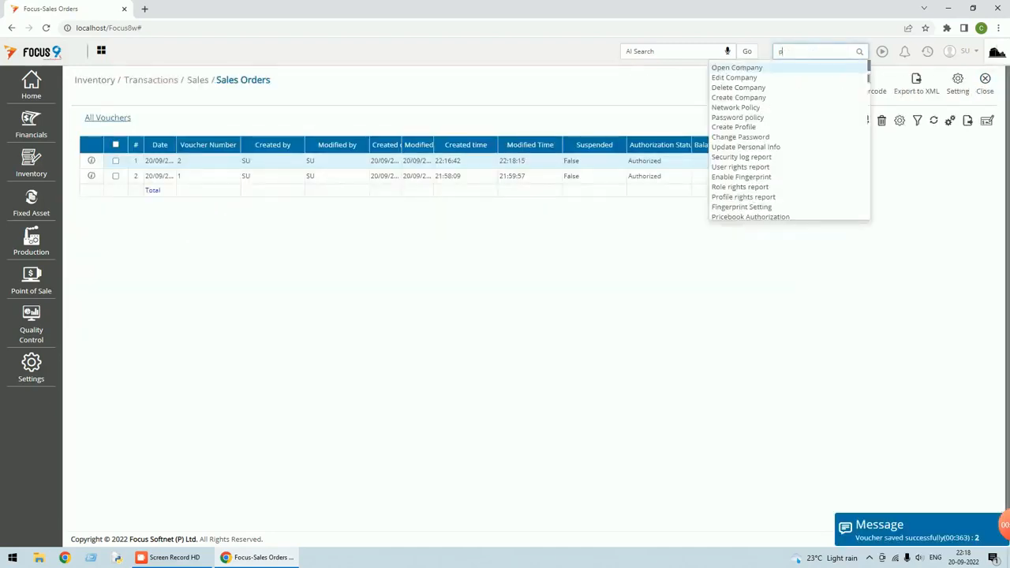
text(rofo)
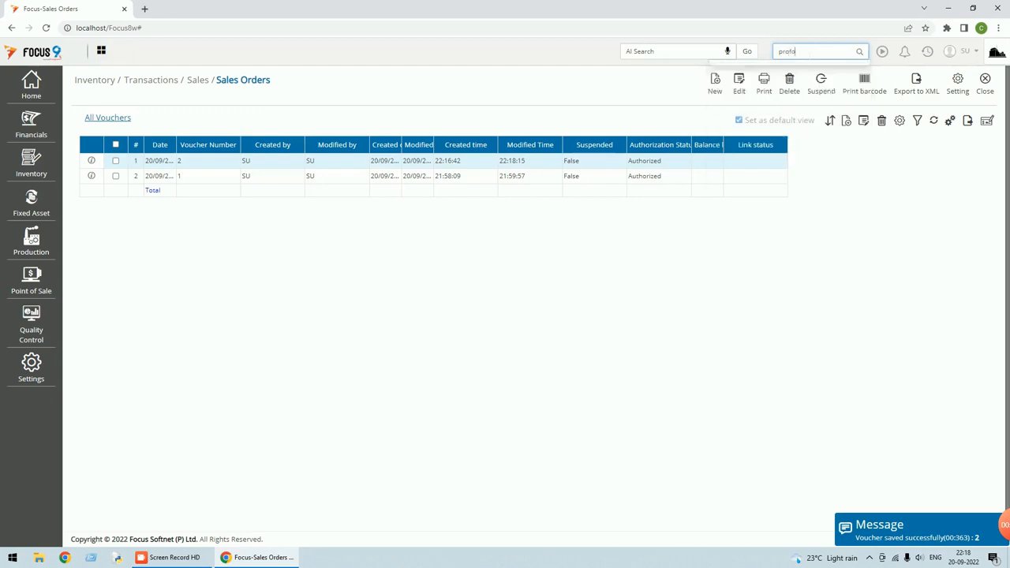
text(r)
Close the Sales Orders list and browse the Financials and Inventory Transactions menus
key(BackSpace)
key(BackSpace)
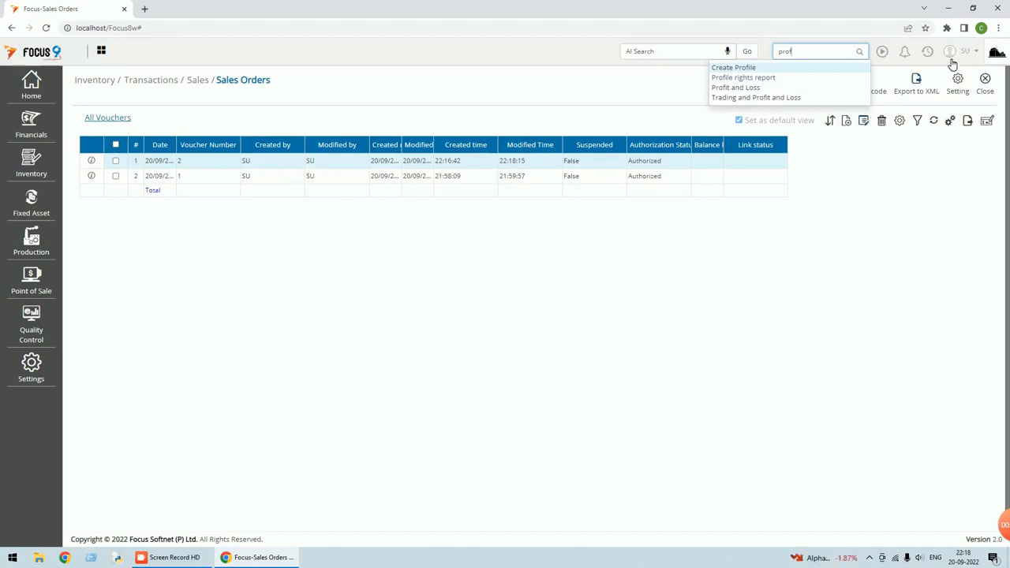
click(985, 82)
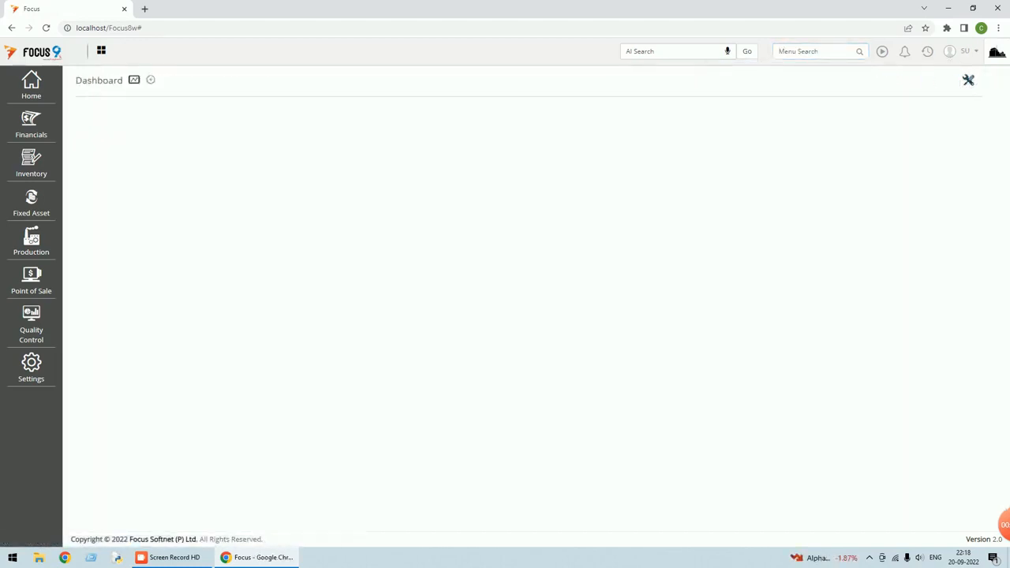
click(32, 125)
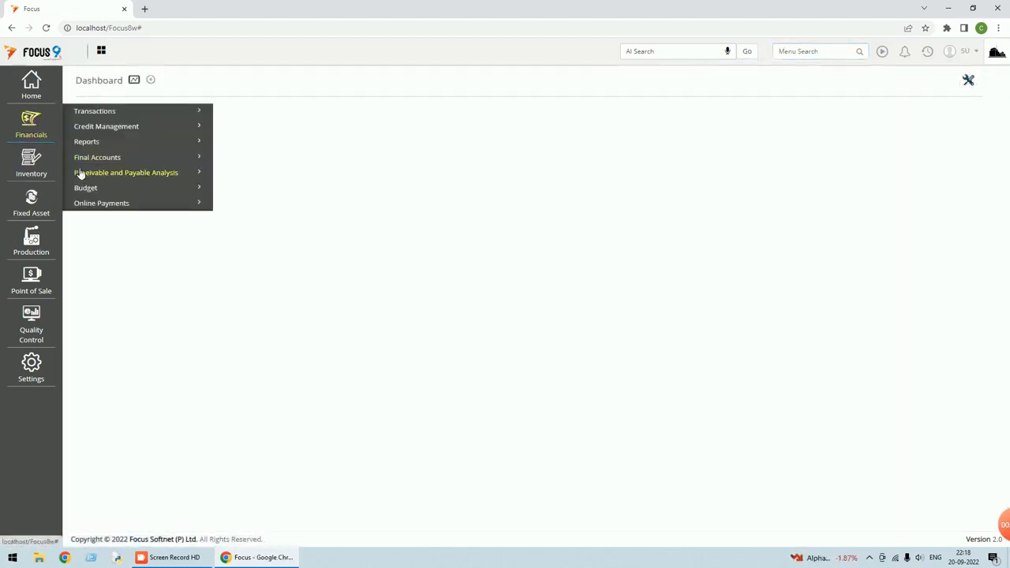
click(41, 176)
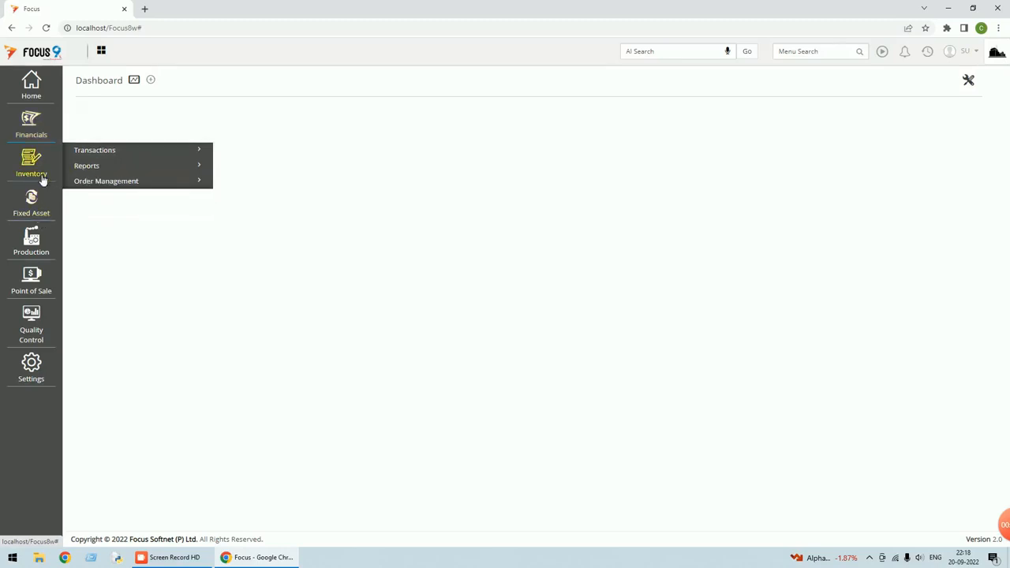
click(96, 153)
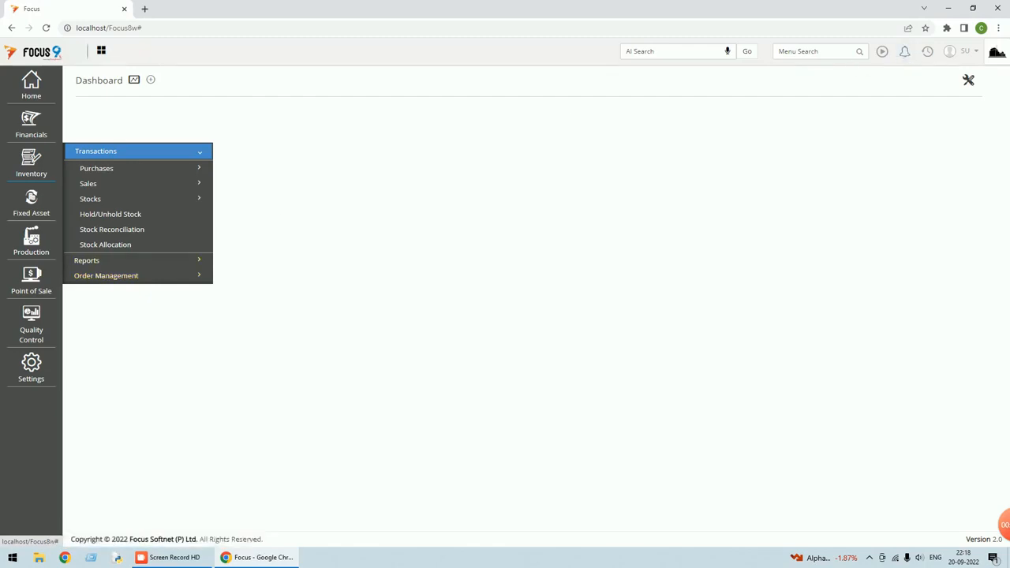
Search the menus for 'prof', dismiss the suggestions, and bring up the Settings menu
click(812, 51)
text(prof)
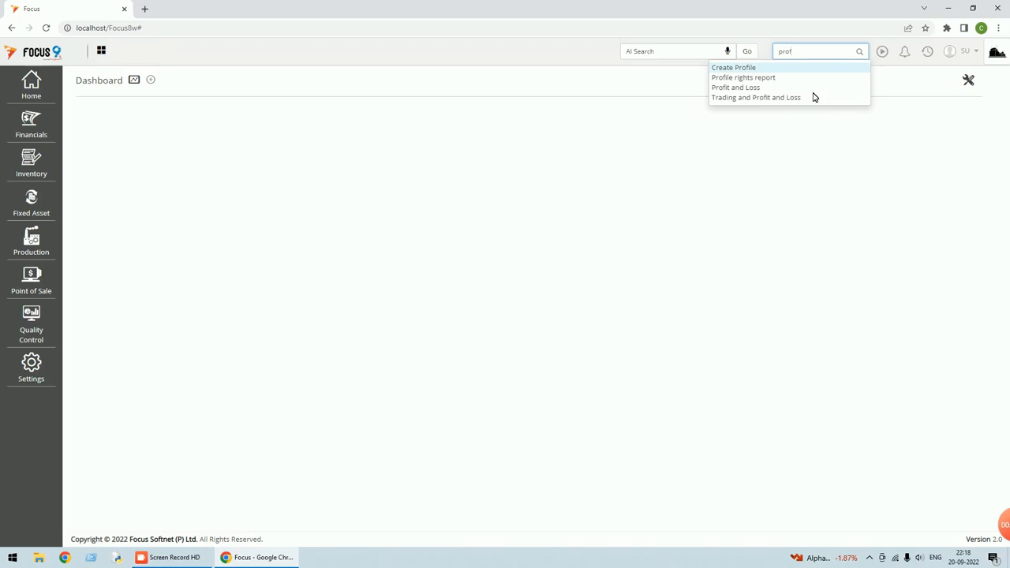
click(823, 136)
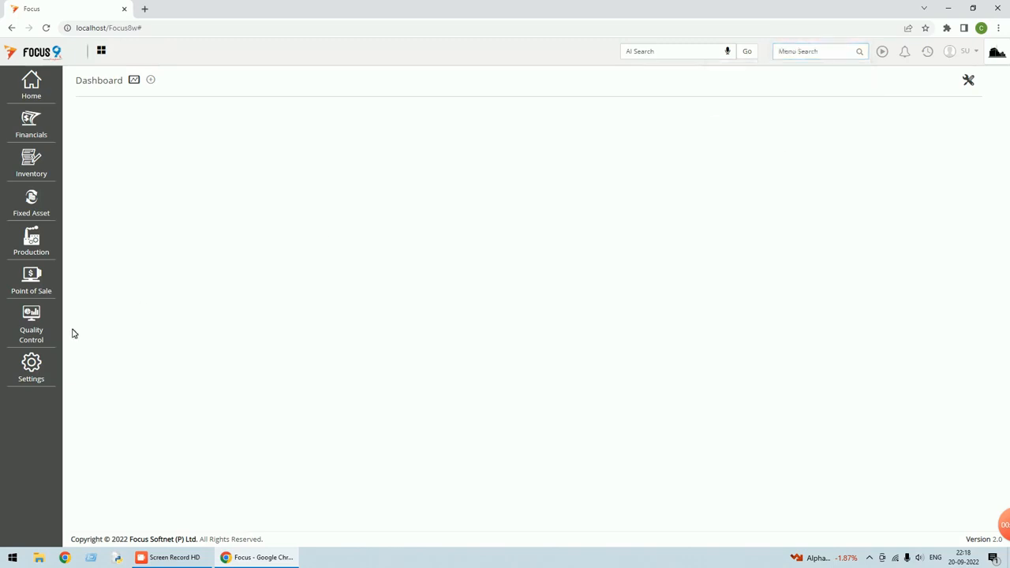
click(47, 370)
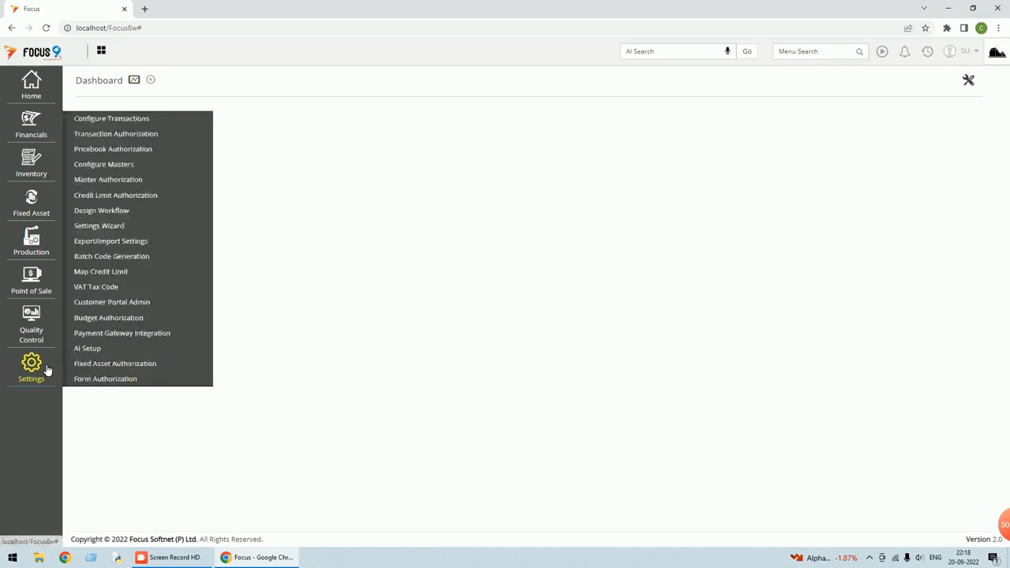
In Configure Transactions' Document Customization, open New Doc Type 44 under Sales Orders
click(126, 119)
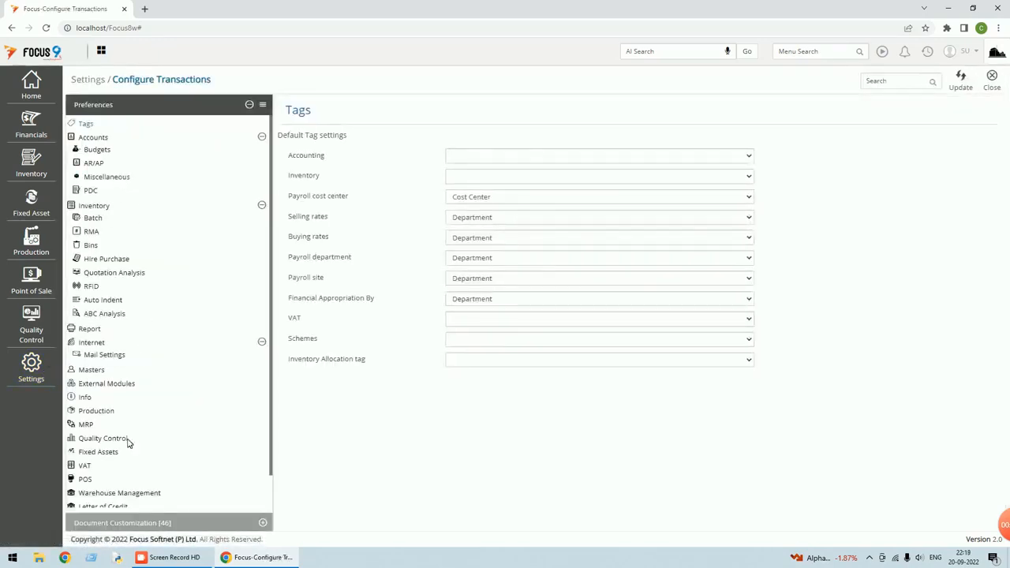
click(130, 523)
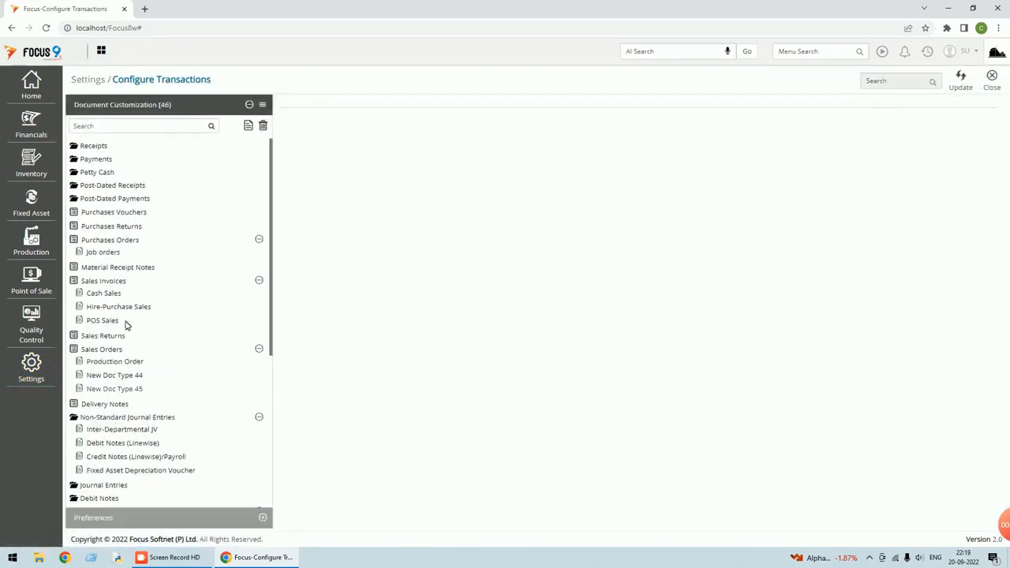
click(120, 126)
text(pro)
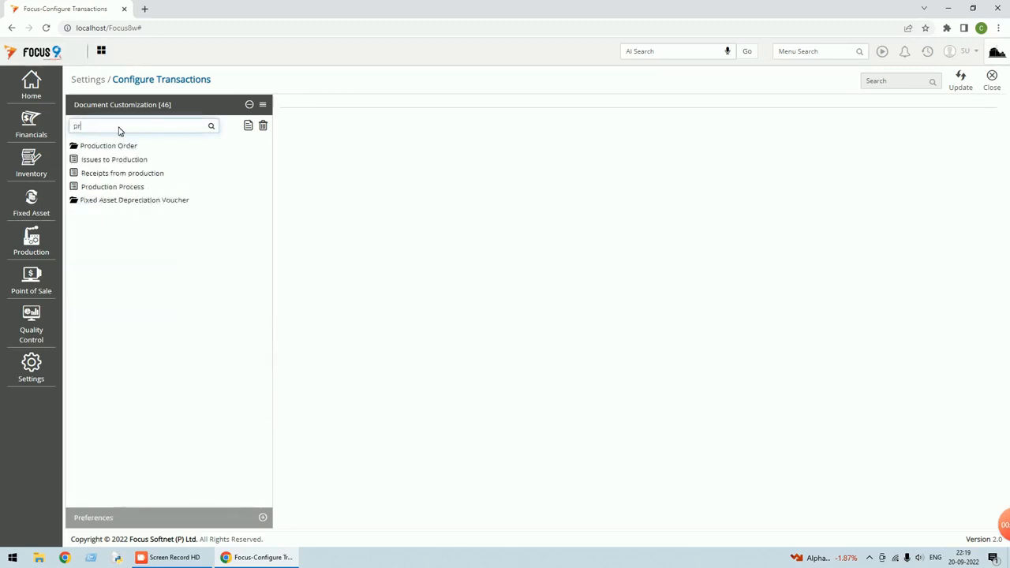
key(BackSpace)
key(BackSpace)
key(BackSpace)
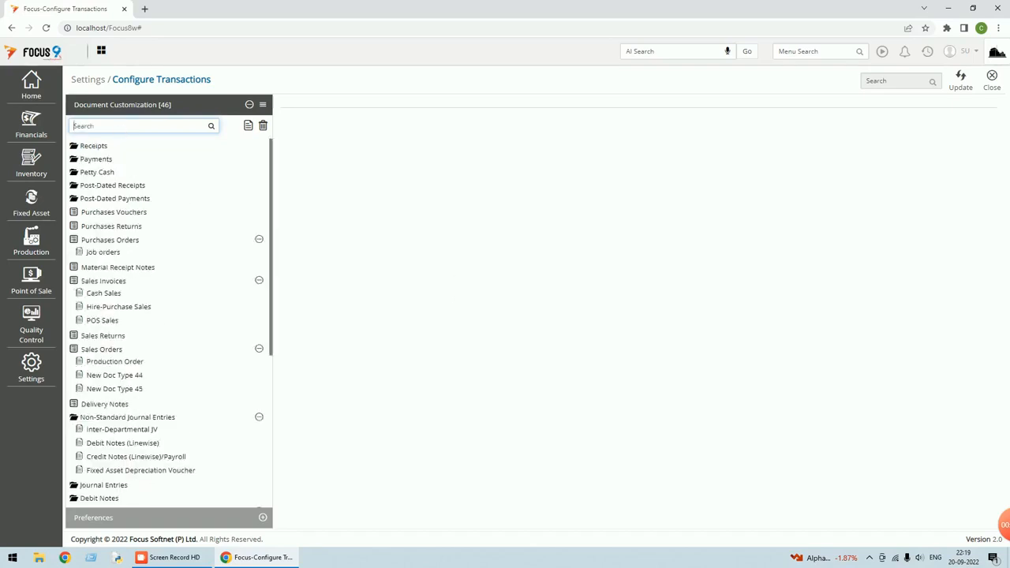
click(104, 351)
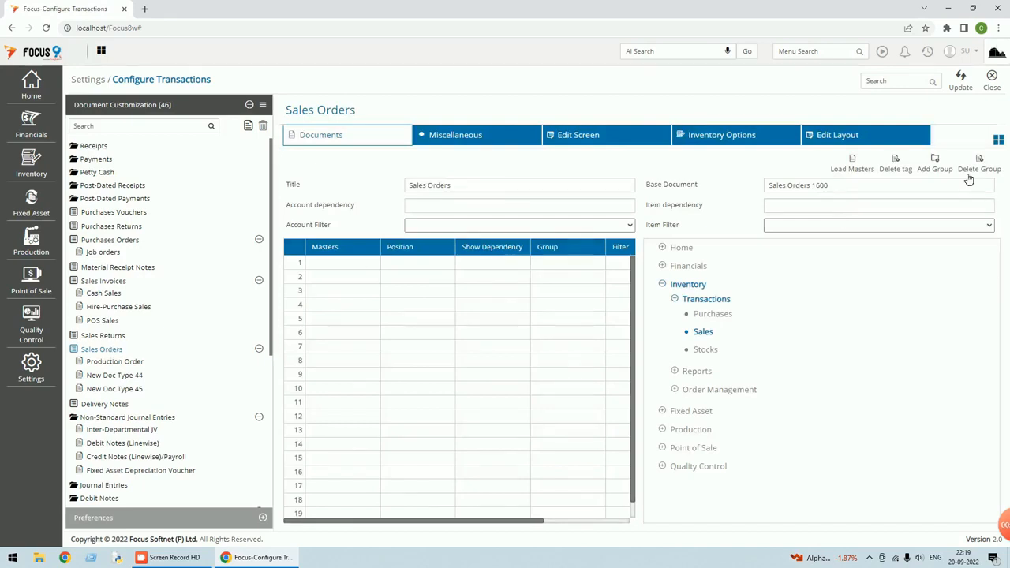
click(120, 382)
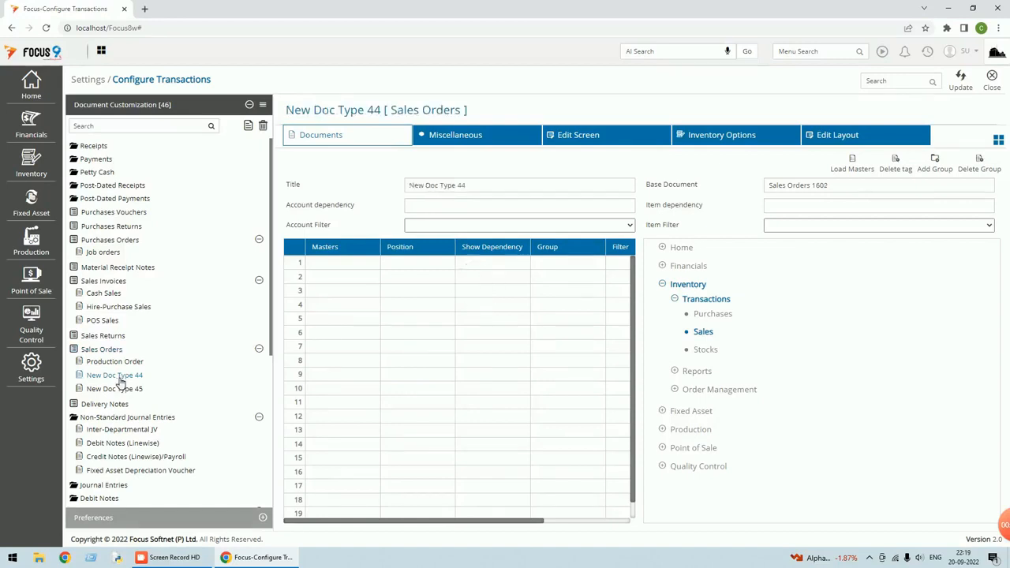
Retitle New Doc Type 44 as 'Proforma Invoice', update it, and close the page
drag(498, 183, 335, 197)
text(Profo)
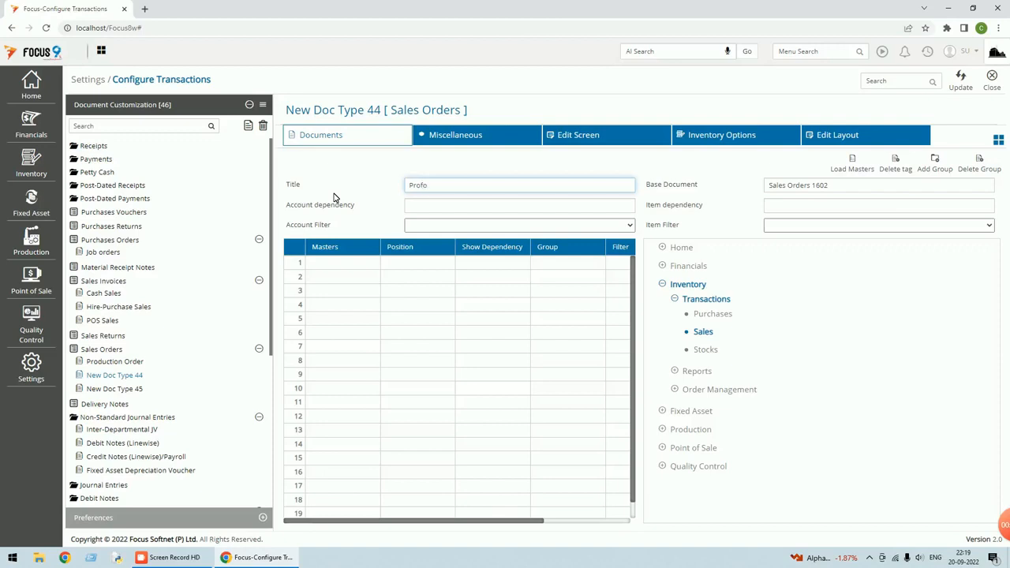
text(rma Invoice)
key(Tab)
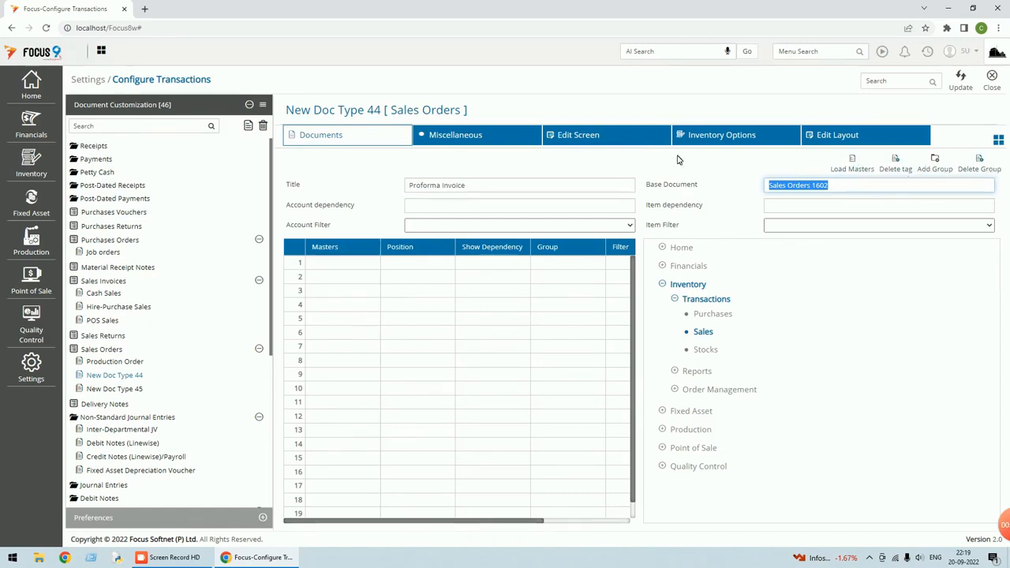
click(960, 82)
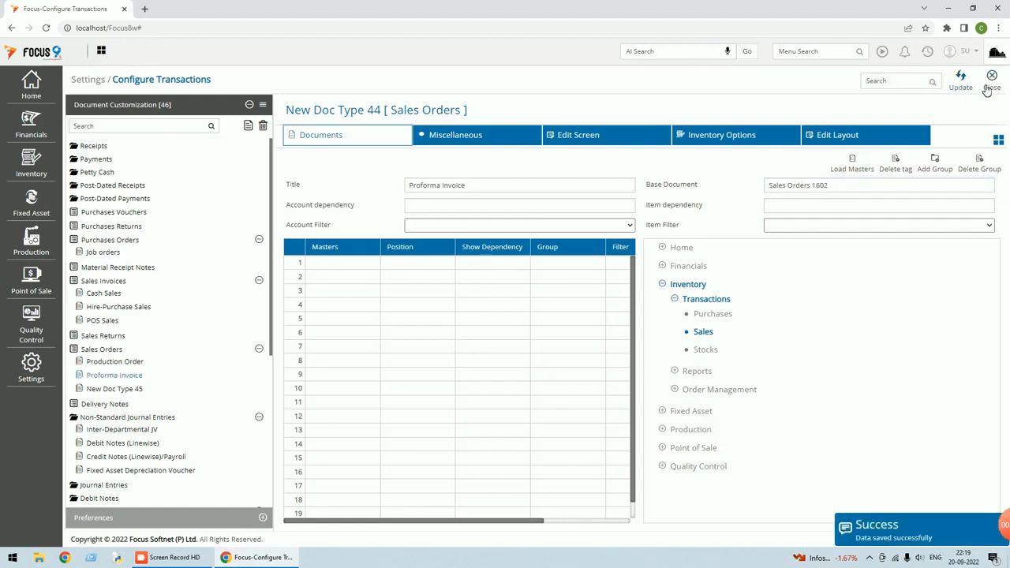
click(991, 84)
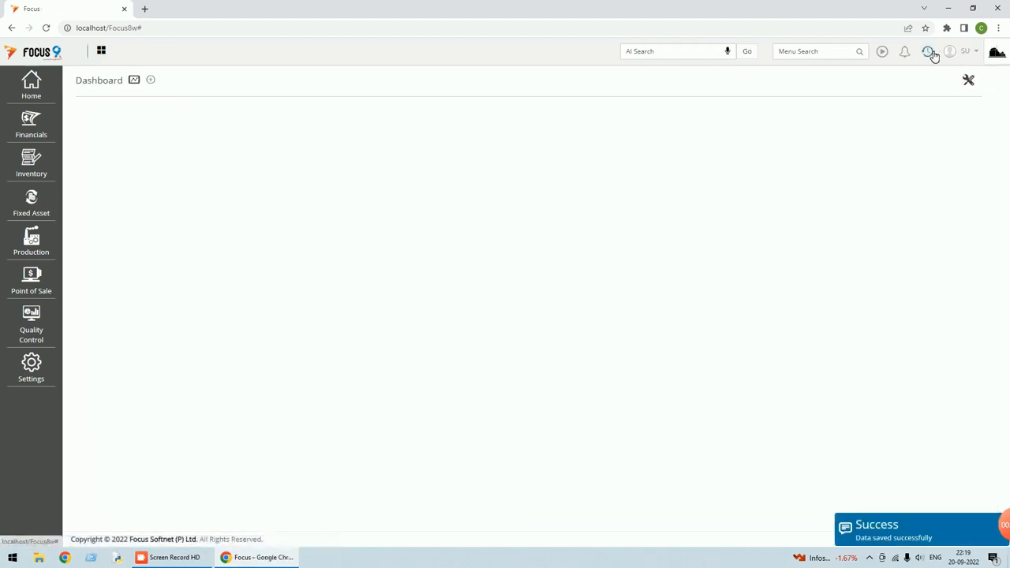
Find Proforma Invoice in Document Customization by searching 'pro', review its settings, and close
click(34, 374)
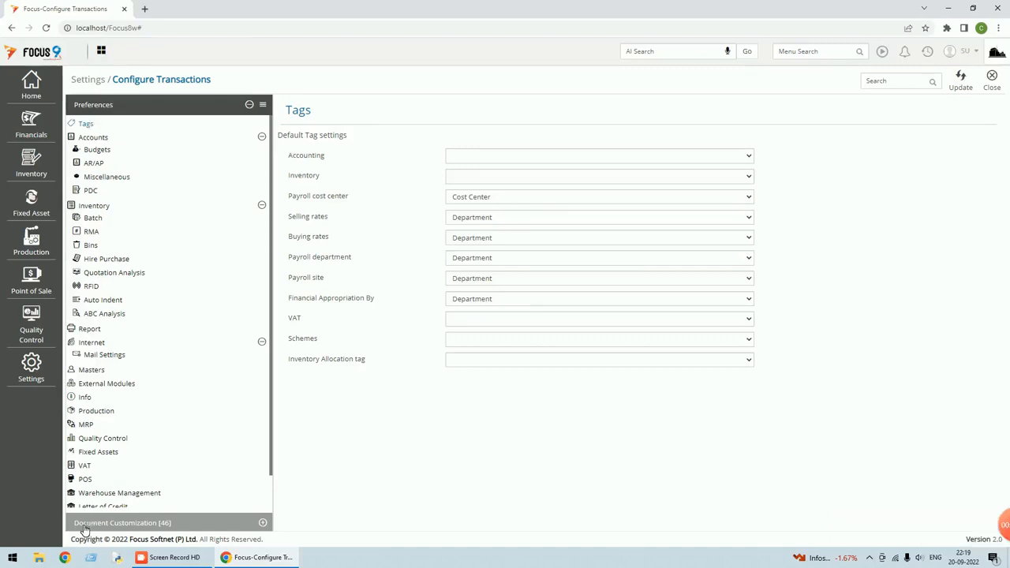
click(118, 522)
click(103, 126)
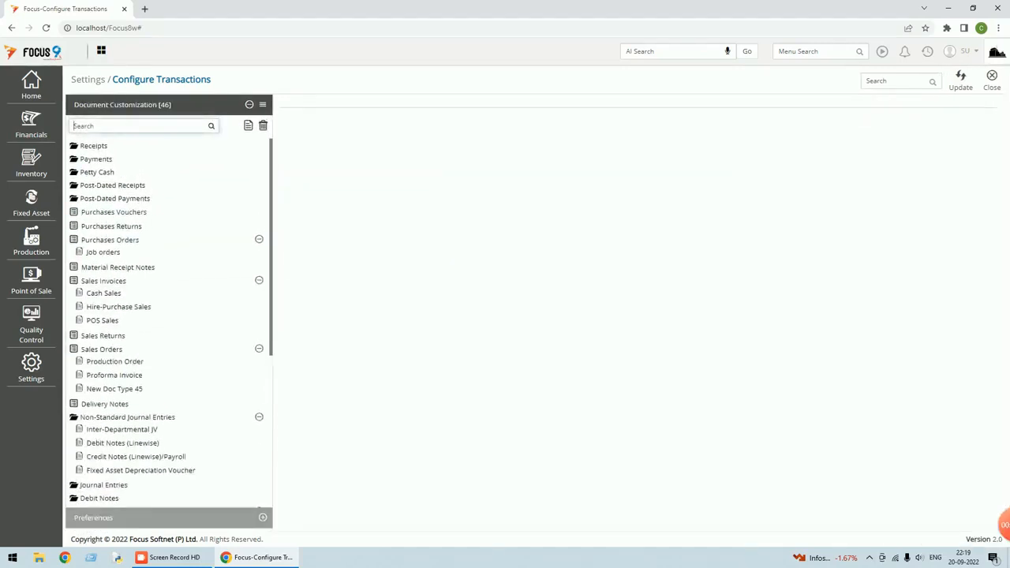
text(pro)
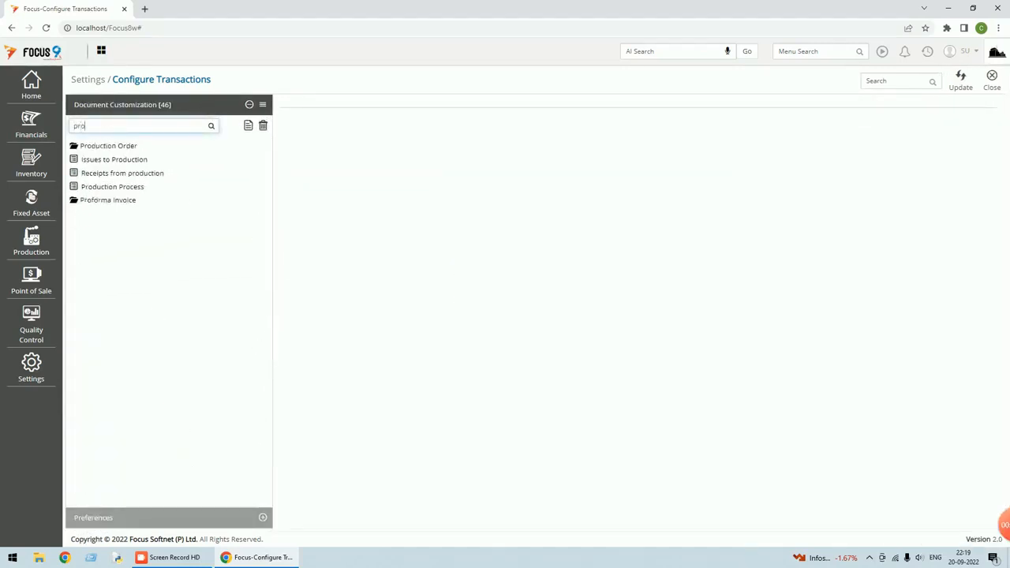
click(110, 200)
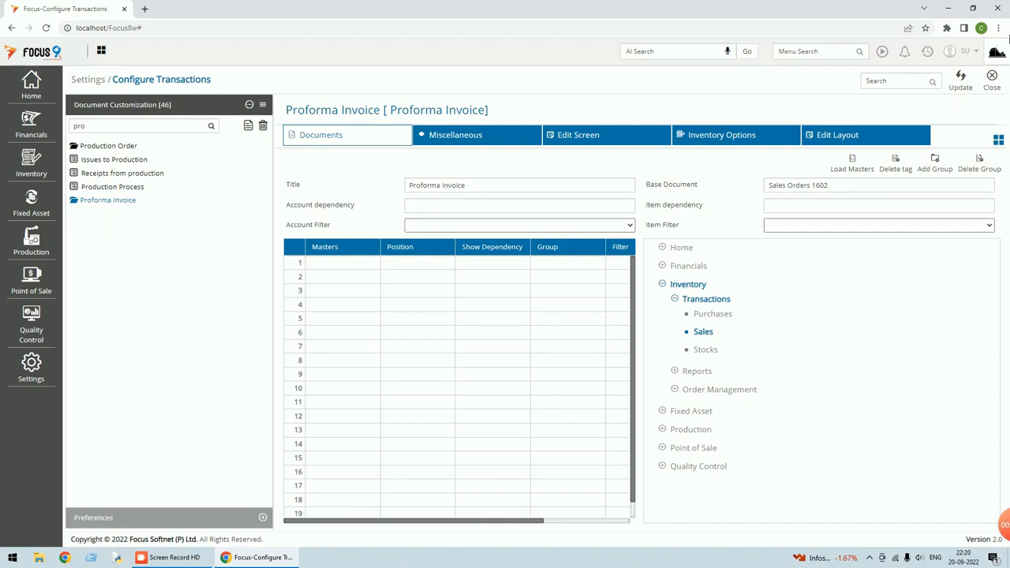
click(993, 88)
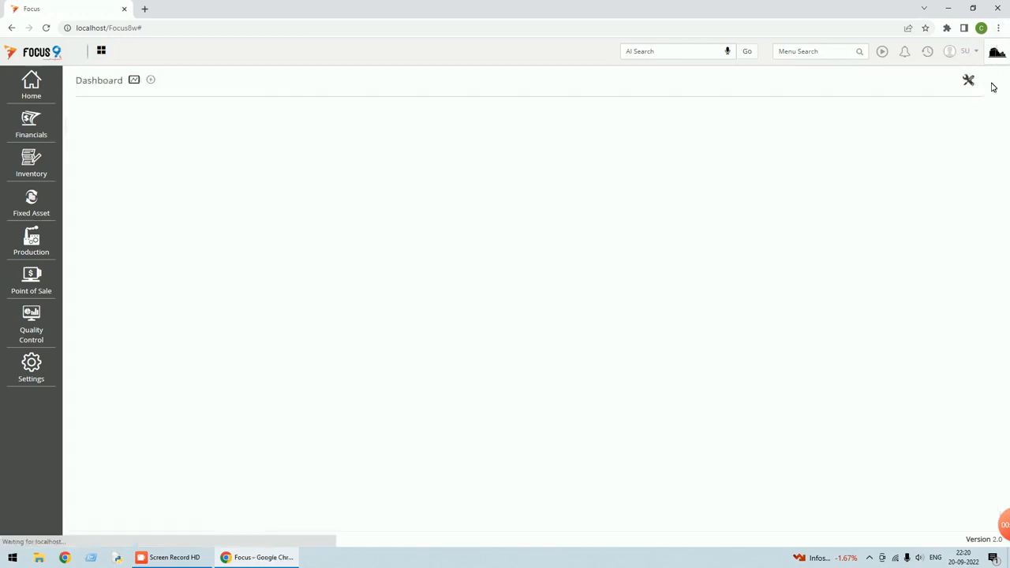
Find Proforma Invoice via menu search 'prof' and start a new entry, leaving Raise Proforma at No
click(812, 51)
text(prof)
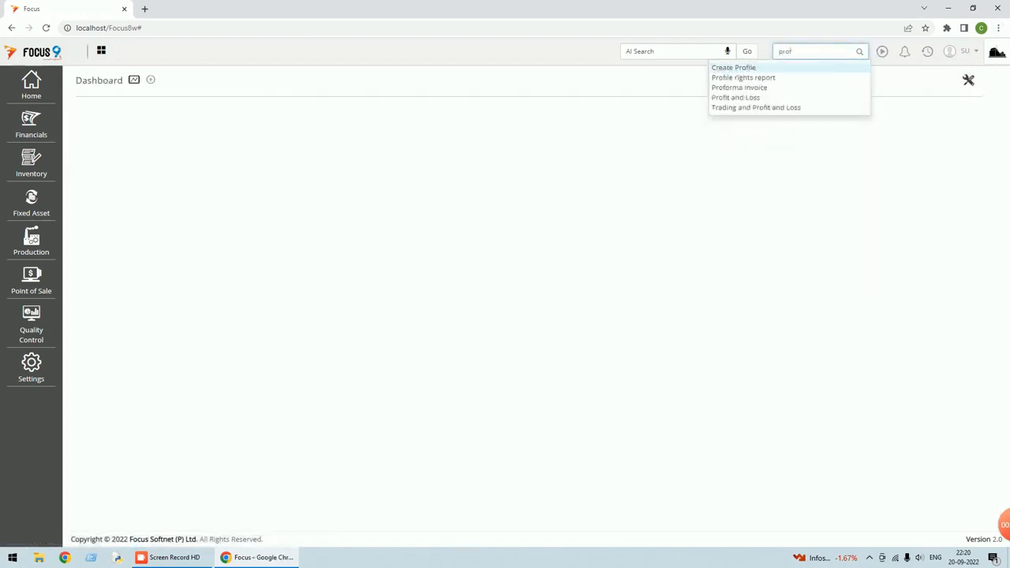
click(753, 87)
click(714, 86)
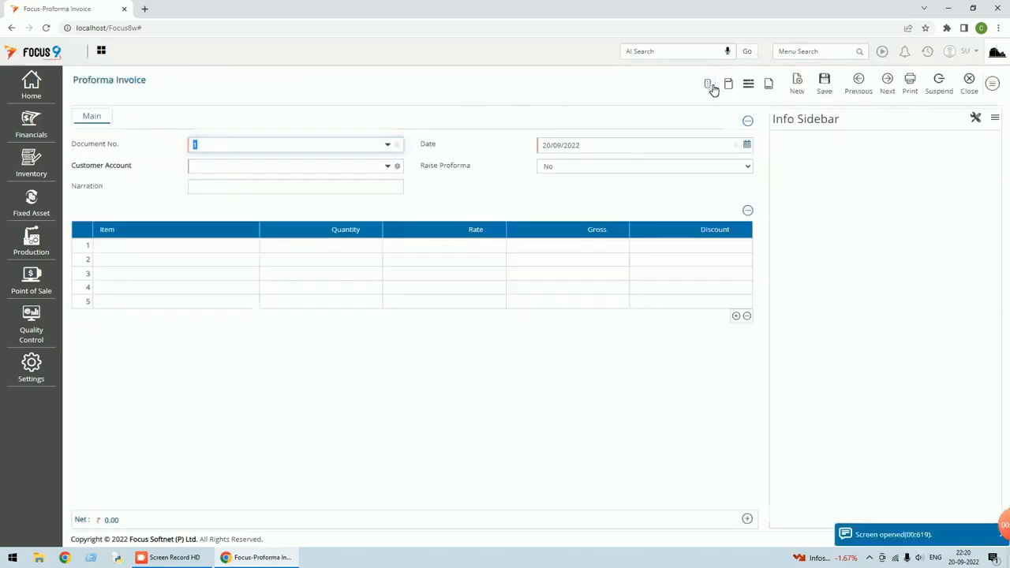
key(Tab)
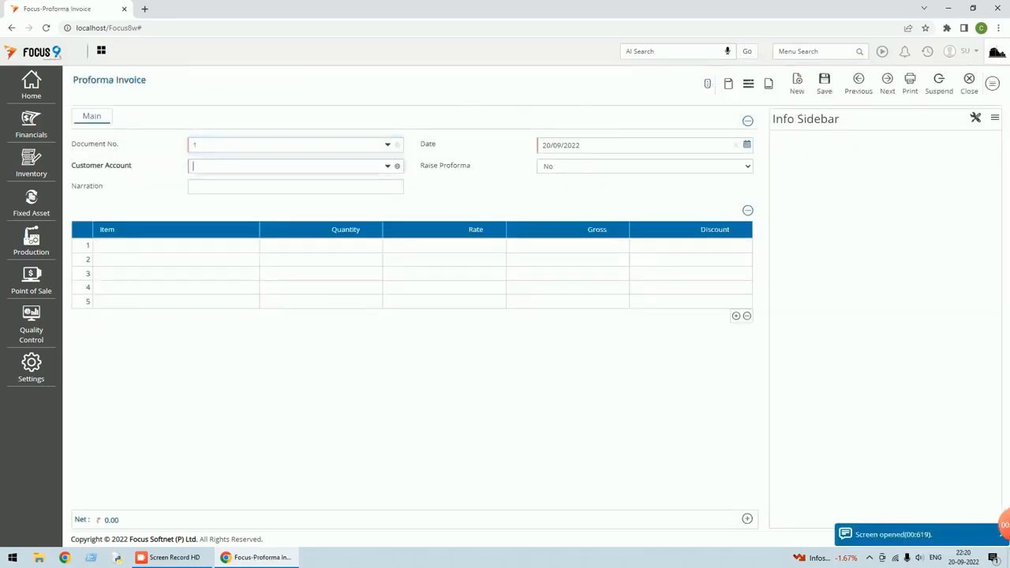
click(545, 167)
click(547, 170)
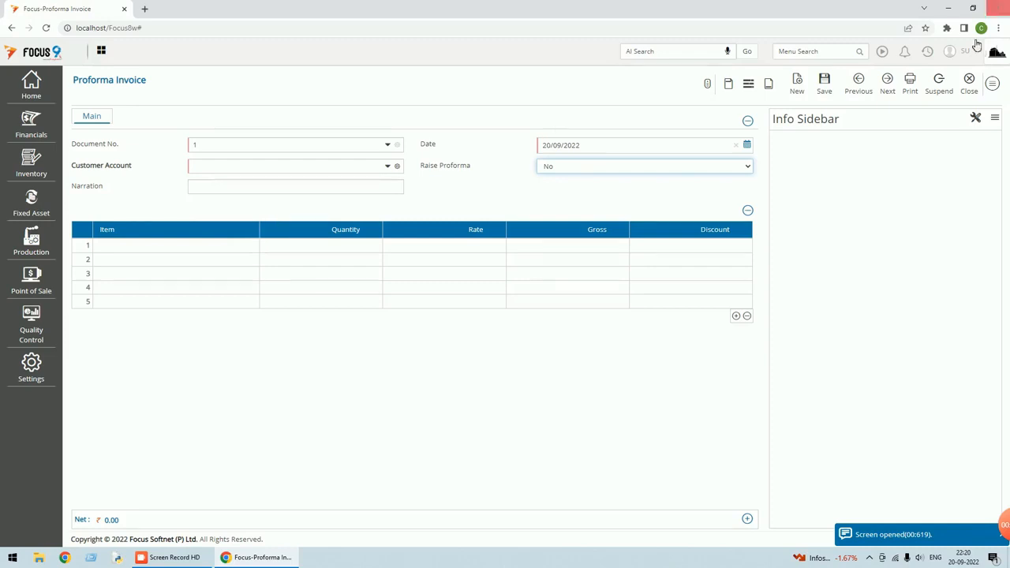
Open the Proforma Invoice Settings on the Edit Layout tab
click(991, 83)
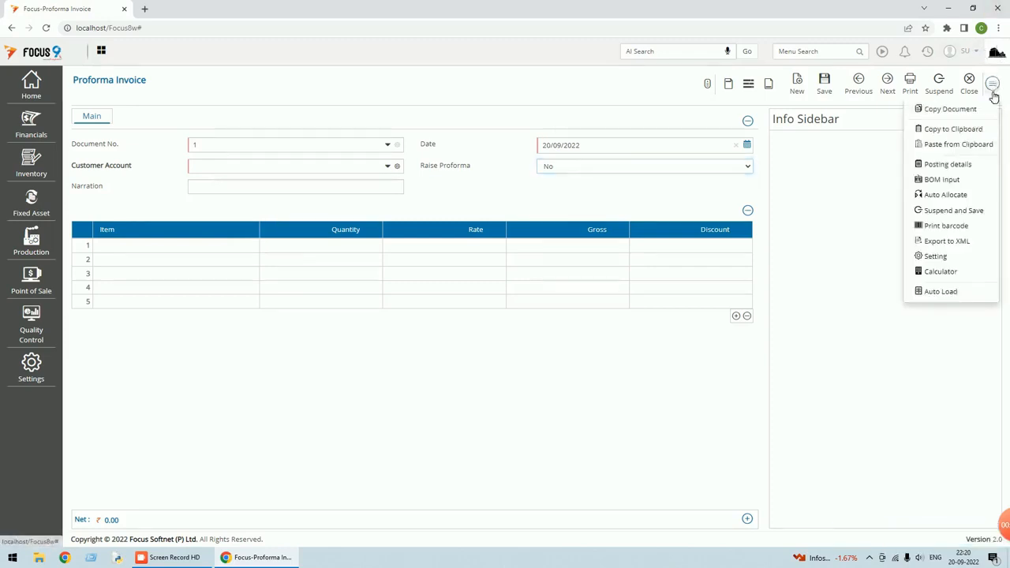
click(939, 256)
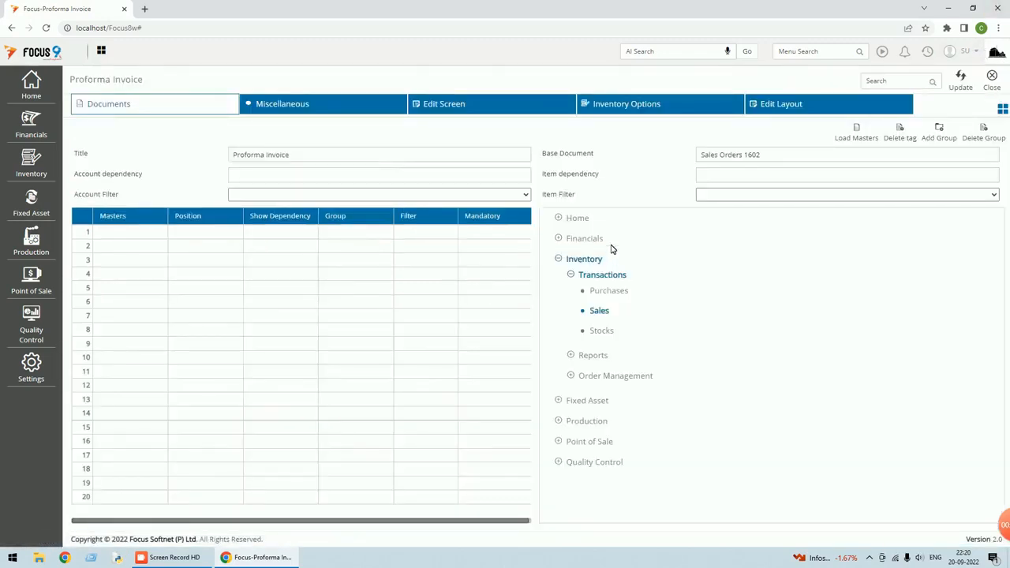
click(780, 106)
Load PO No, PO Date, Export License No and Customer Type from Sales Orders into the header
click(923, 136)
click(1000, 158)
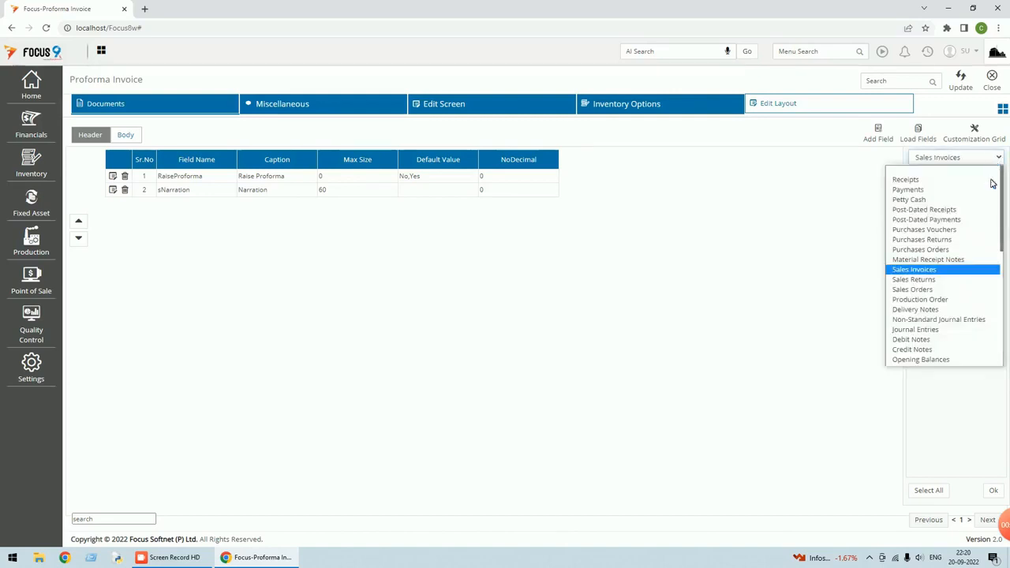
click(935, 290)
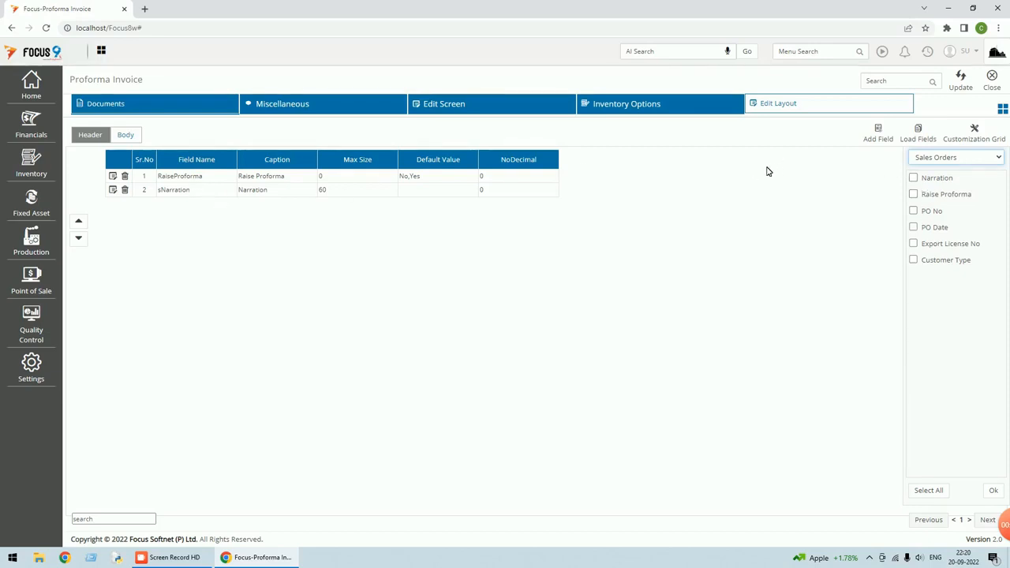
click(913, 211)
click(912, 227)
click(913, 243)
click(913, 260)
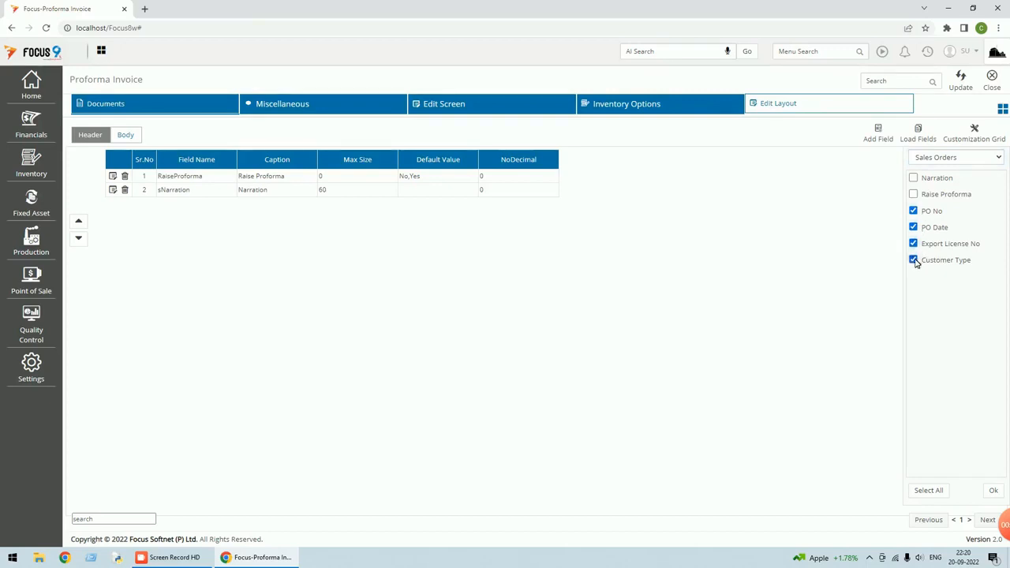
click(993, 491)
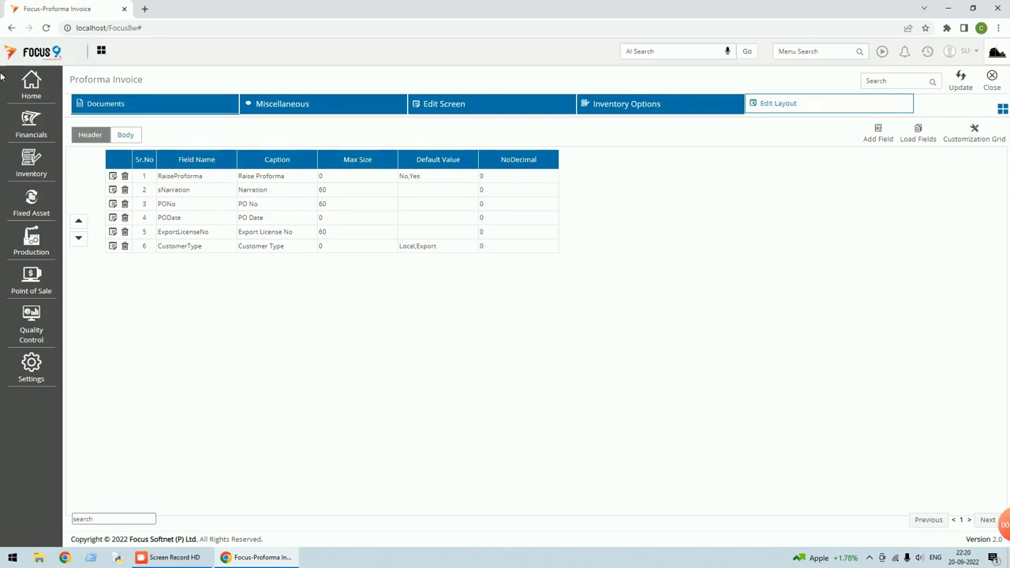
click(174, 190)
Move sNarration to the last row, PONo to first, and PODate above Raise Proforma
click(79, 238)
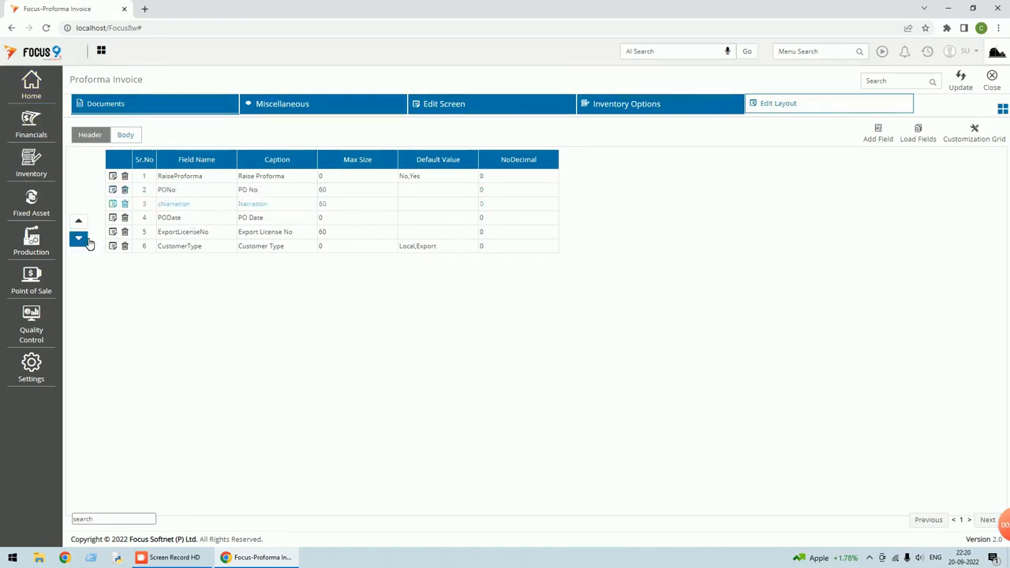
click(78, 238)
click(79, 239)
click(79, 238)
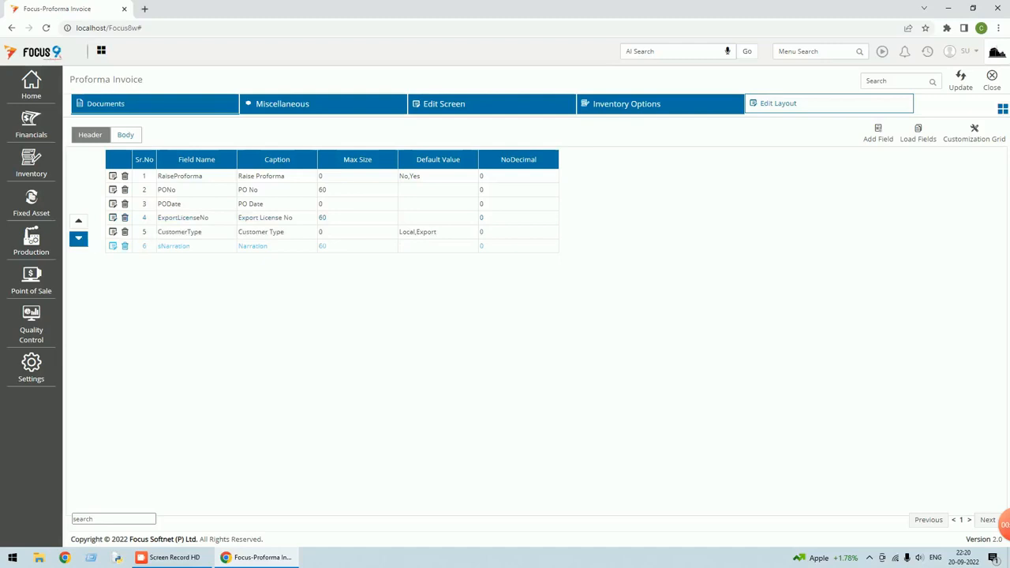
click(181, 190)
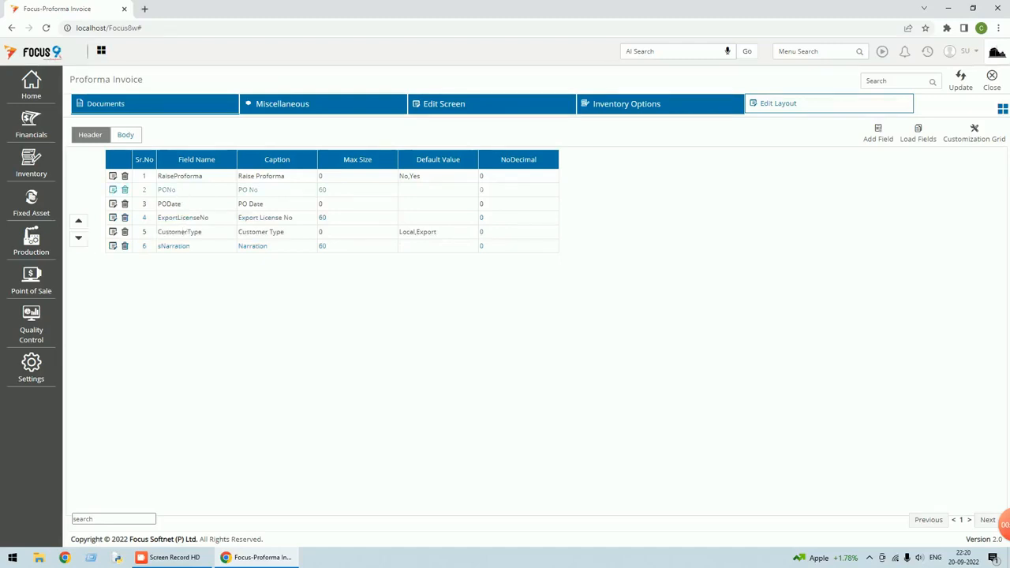
click(80, 223)
click(168, 204)
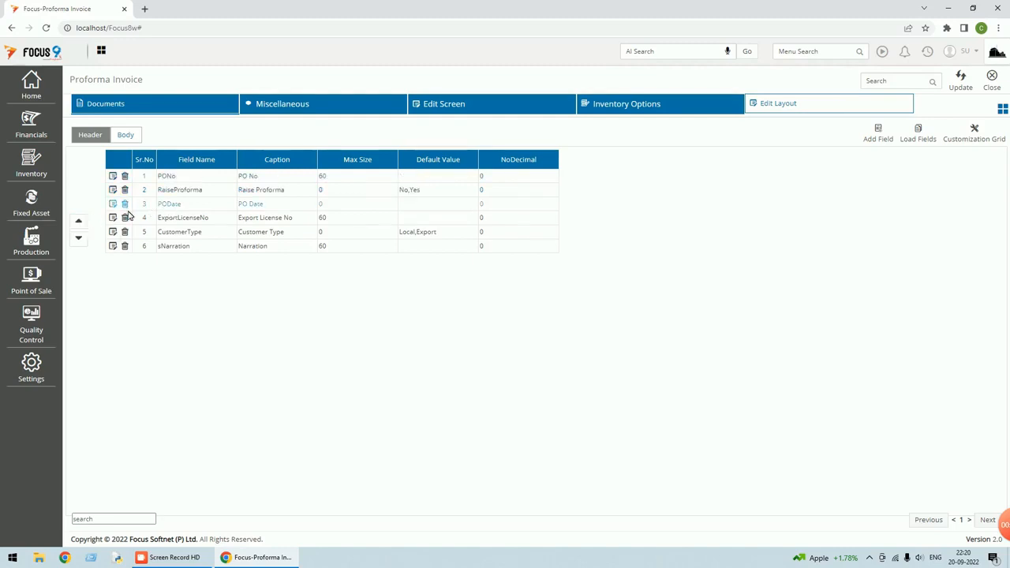
click(79, 222)
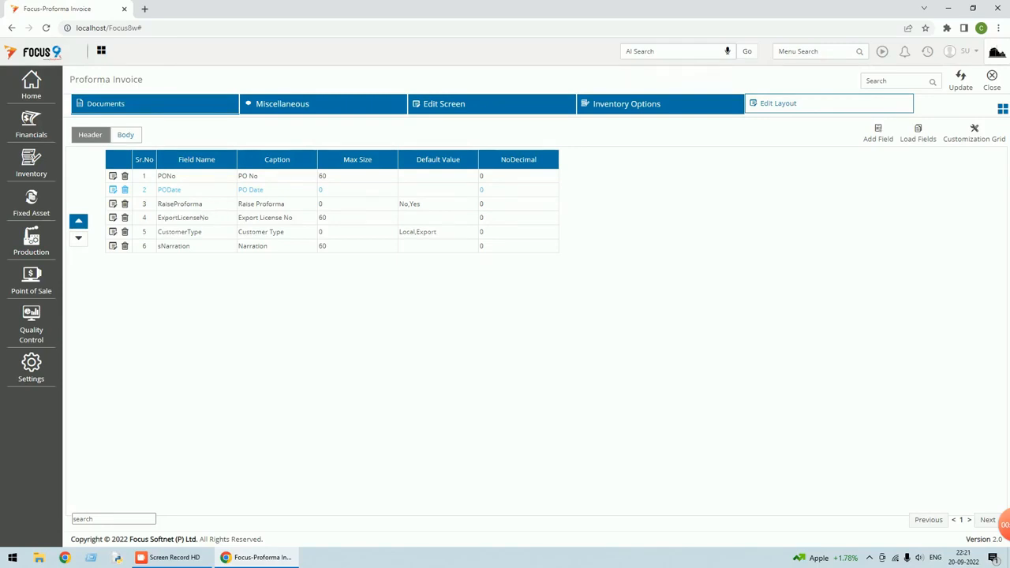
Place CustomerType third and ExportLicenseNo fourth, then update the layout and close settings
click(178, 232)
click(79, 222)
click(79, 221)
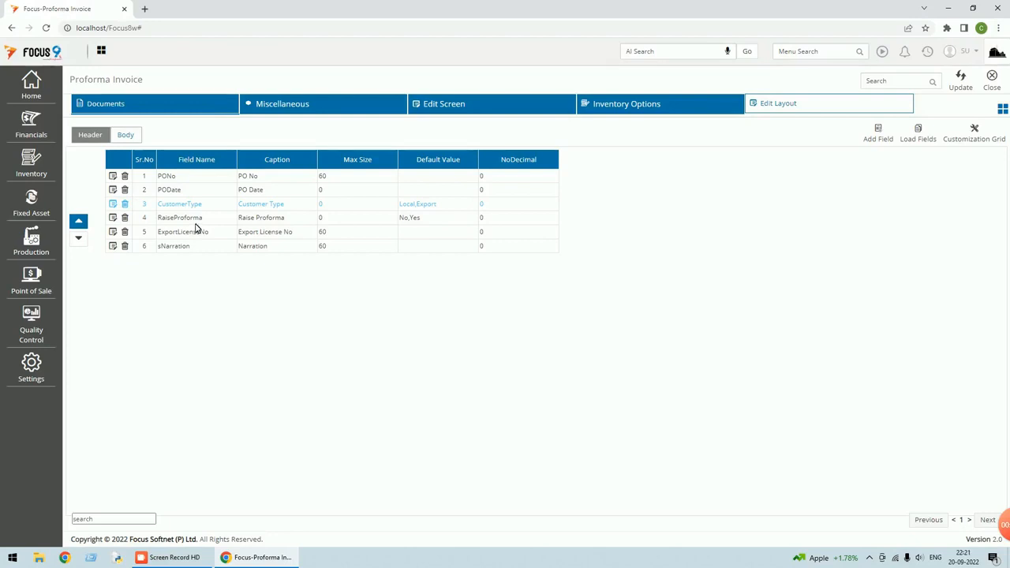
click(170, 229)
click(88, 224)
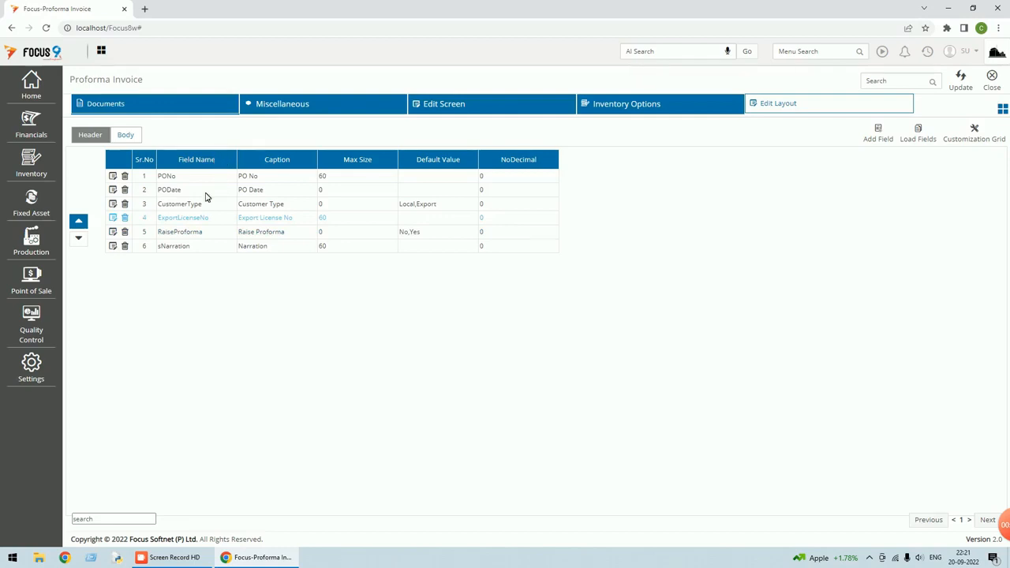
click(965, 89)
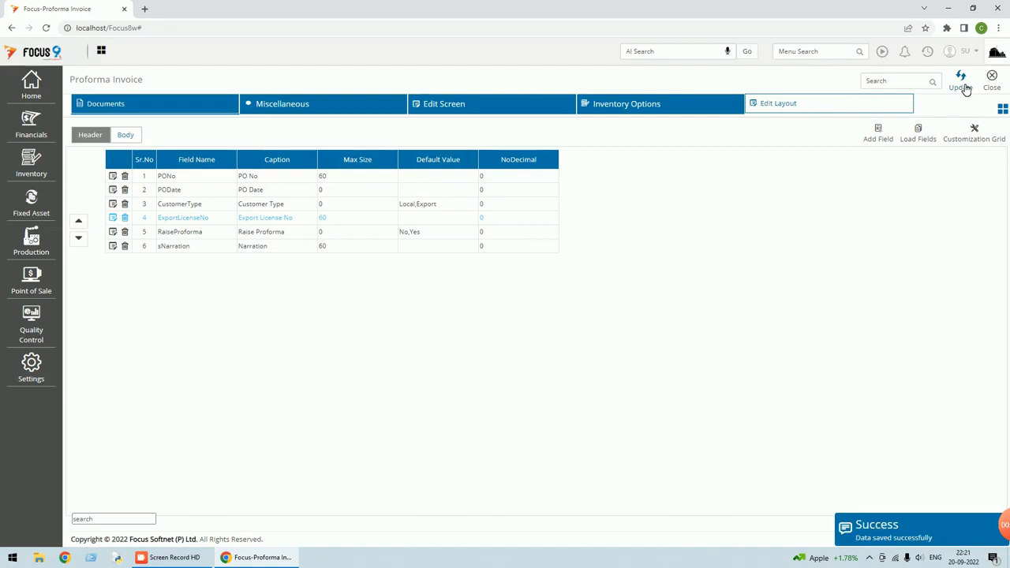
click(993, 88)
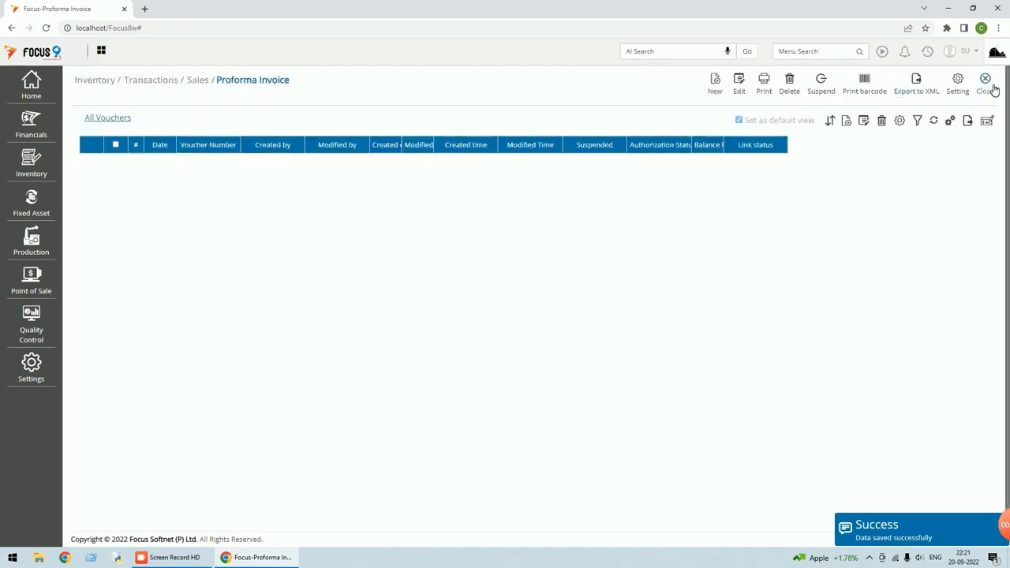
Reopen Proforma Invoice from recent screens, inspect a new entry's fields, then close back to the Dashboard
click(991, 89)
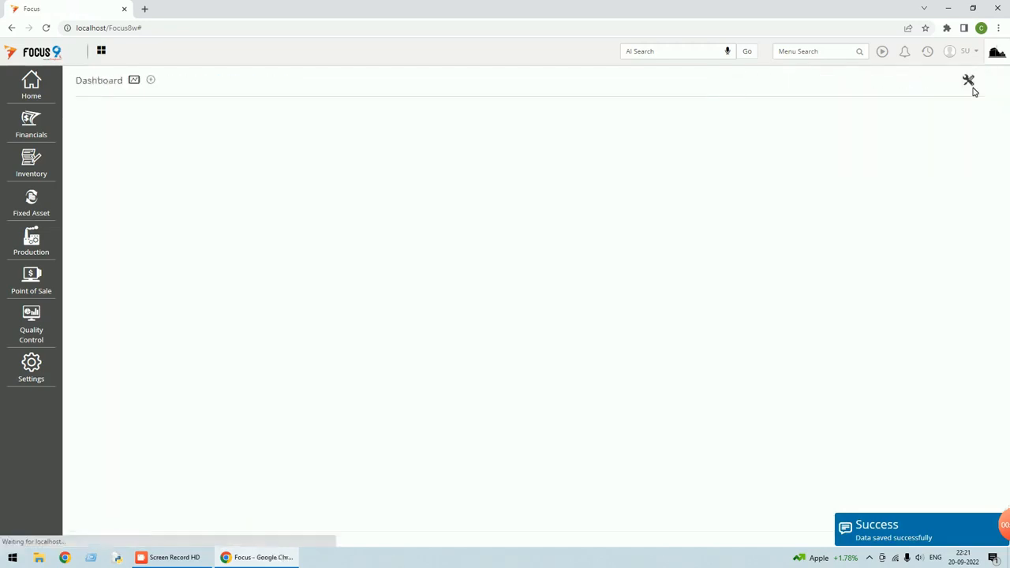
click(928, 54)
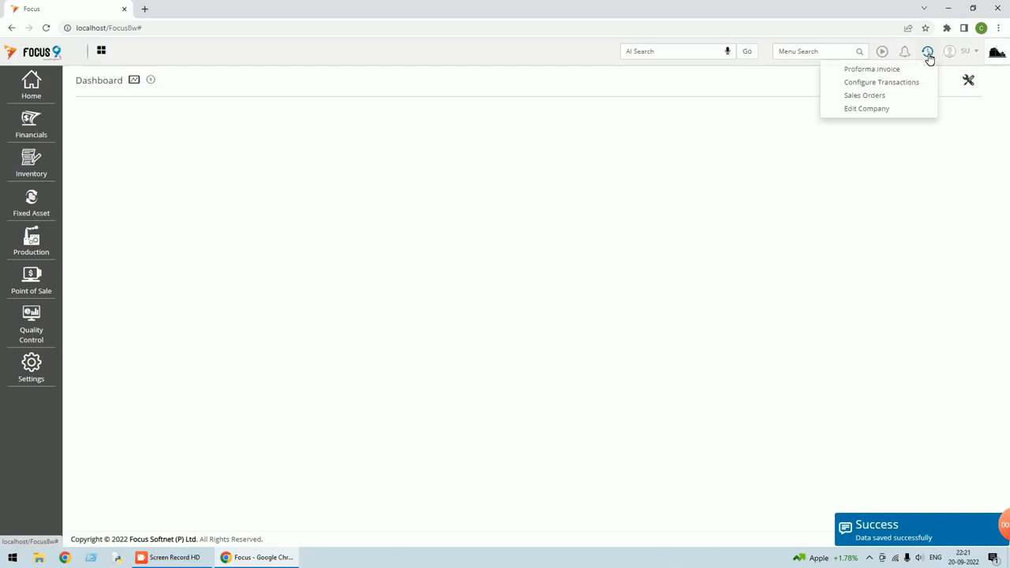
click(871, 70)
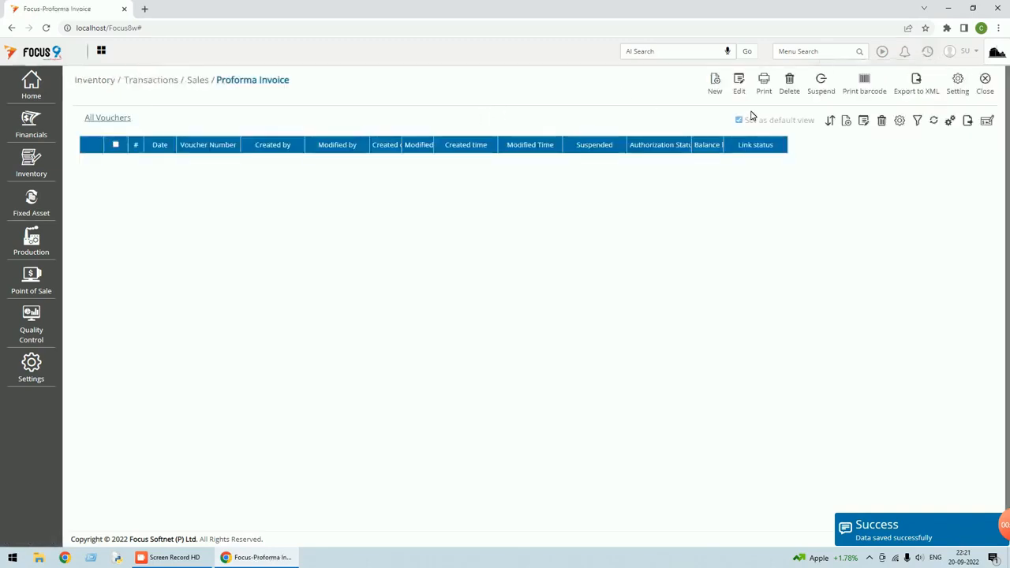
click(715, 86)
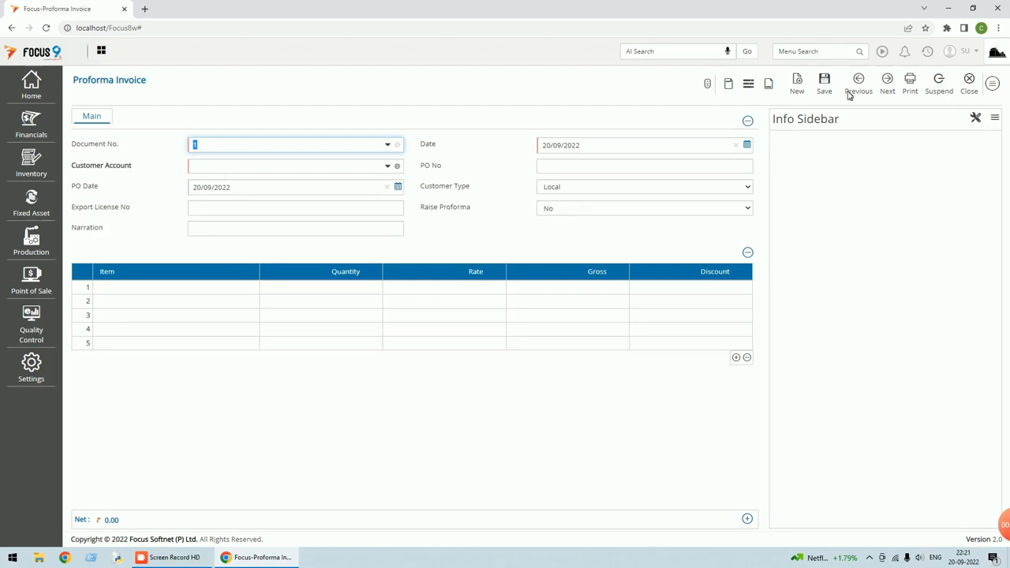
click(968, 82)
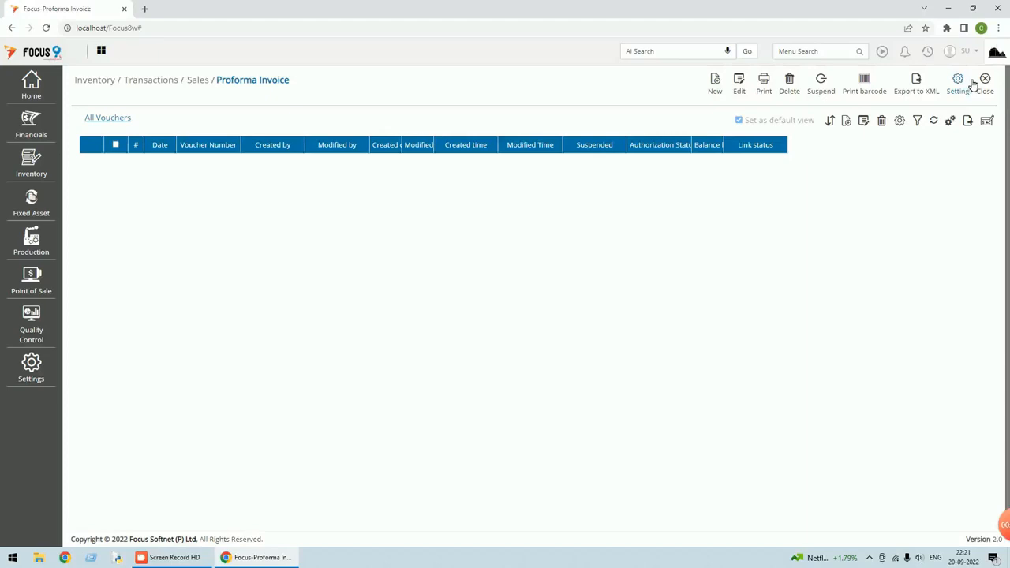
click(986, 90)
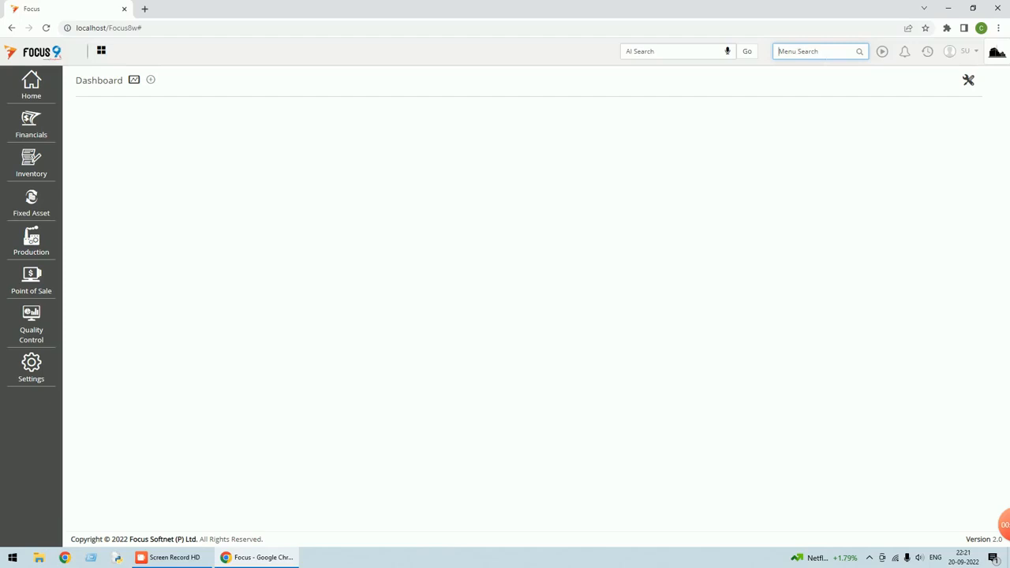
Search 'sales', open the Sales Orders settings, and choose Triggers from the options menu
text(sales)
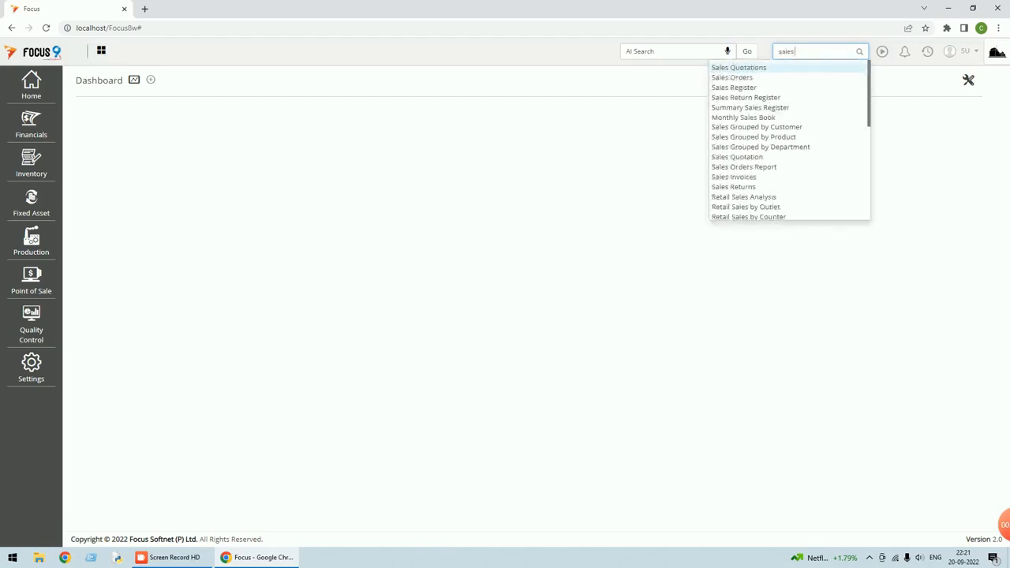
click(723, 78)
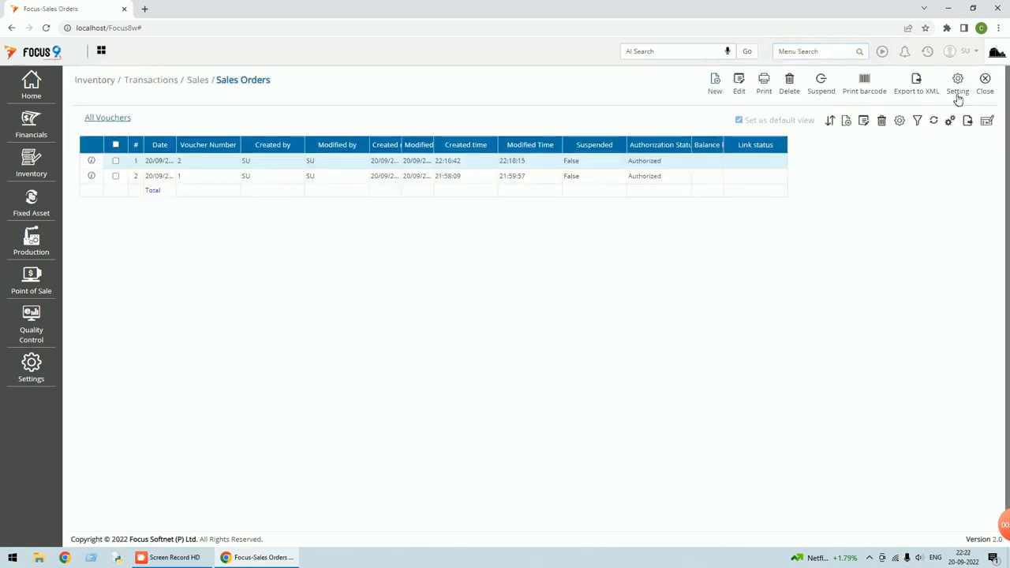
click(957, 86)
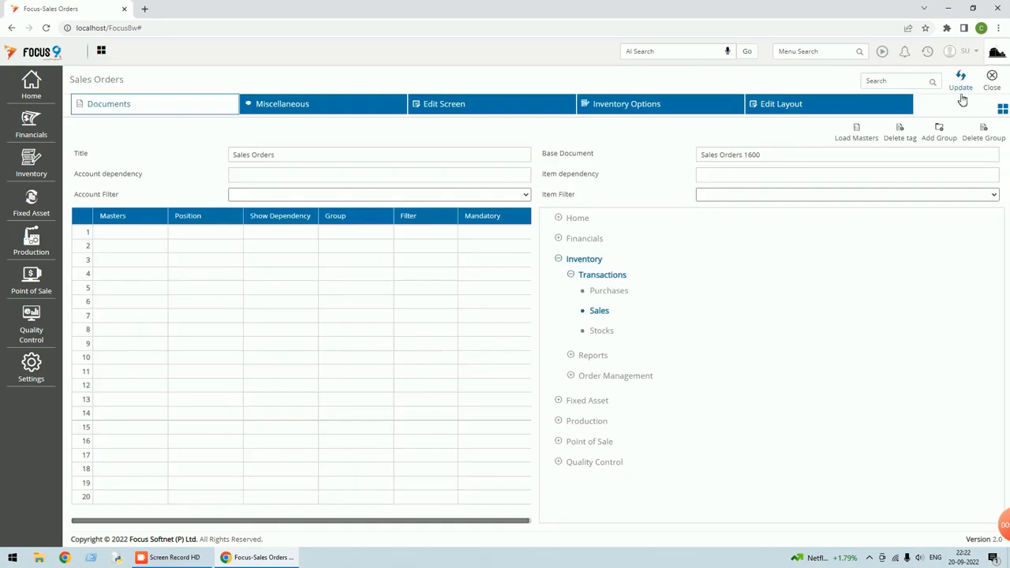
click(1003, 110)
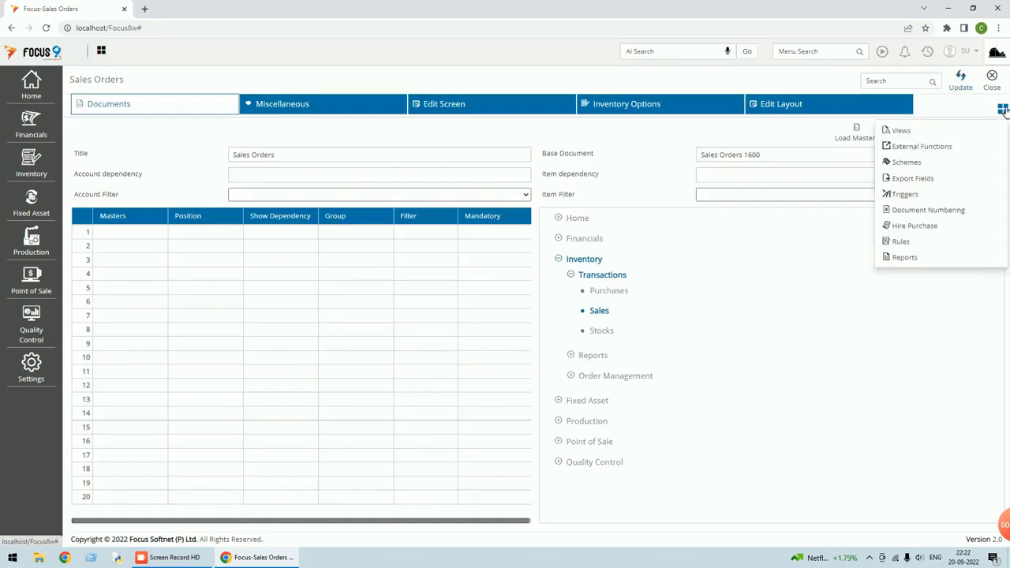
click(908, 196)
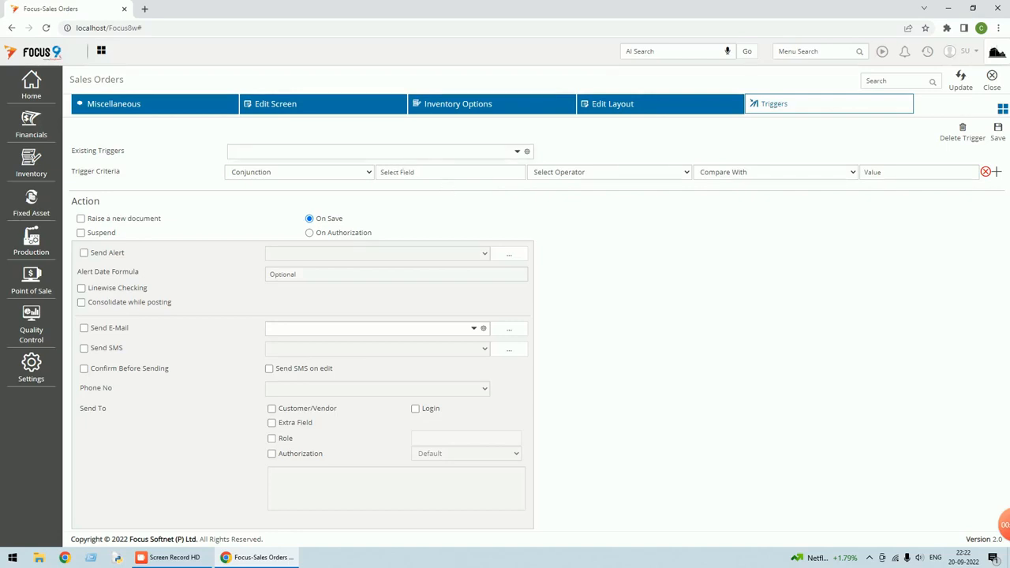
Load the existing Fire_Proforma trigger in the Sales Orders trigger editor
click(371, 151)
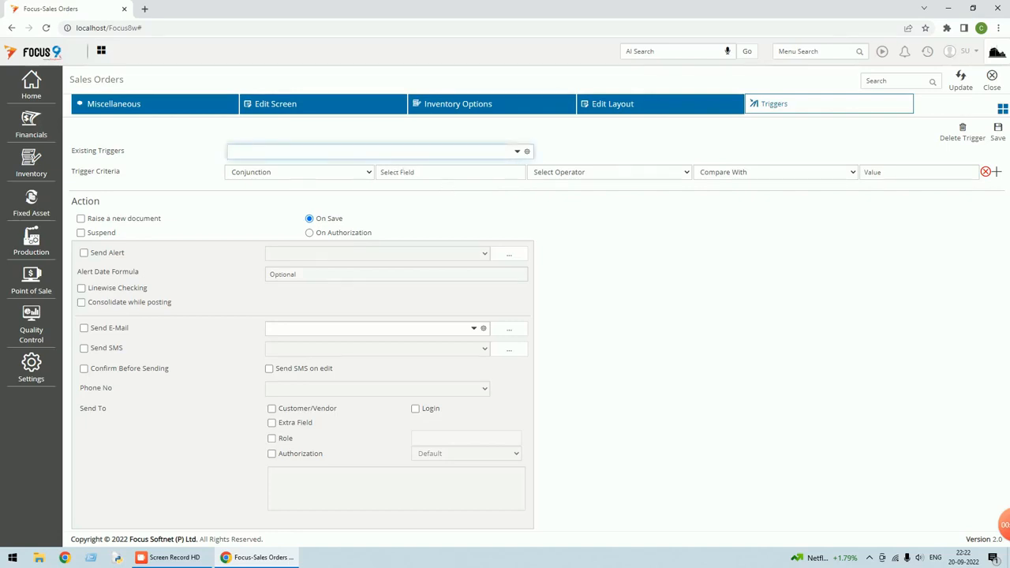
text(Fire_)
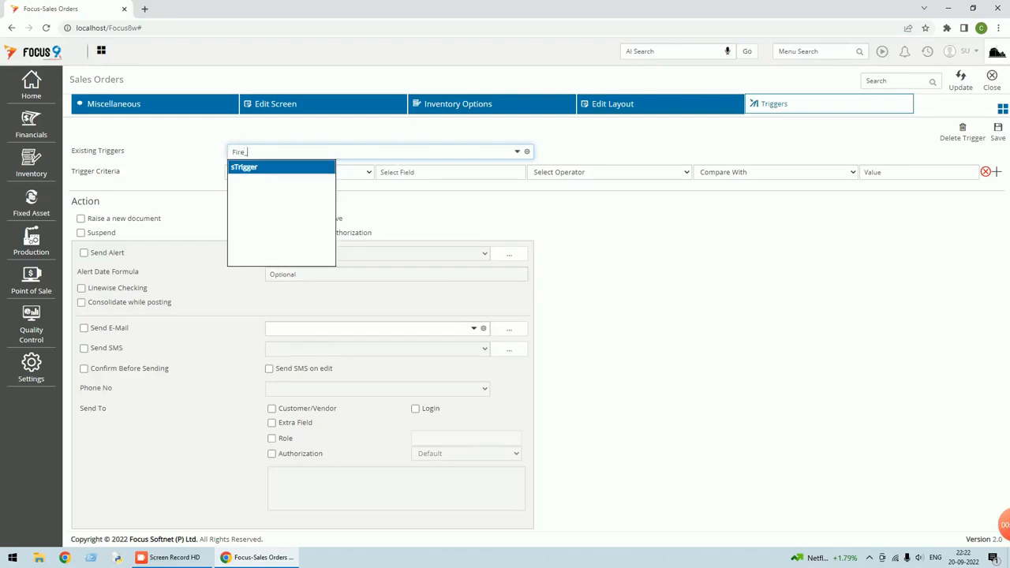
key(BackSpace)
text(P)
text(ire )
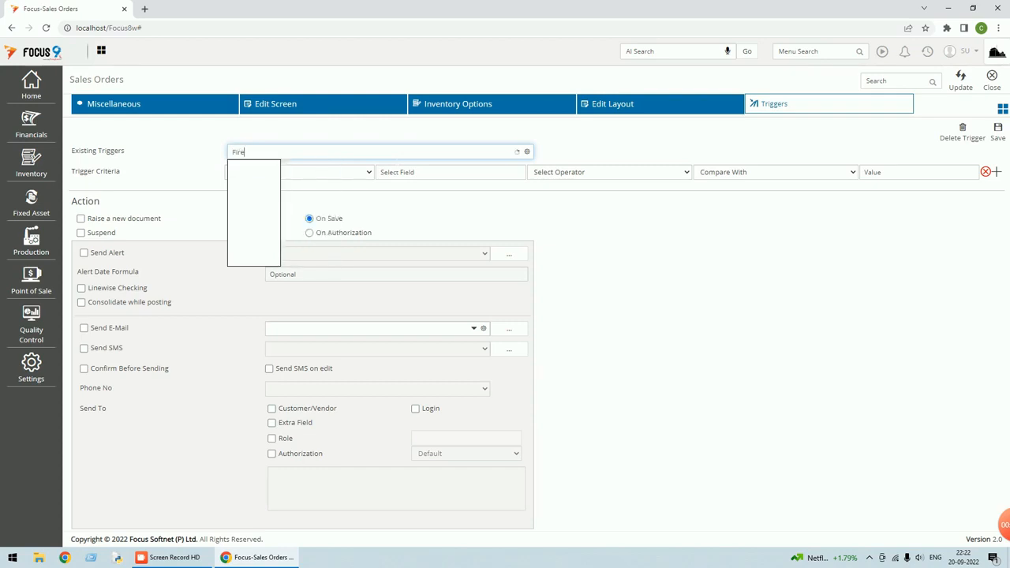
text(Proforma)
key(Return)
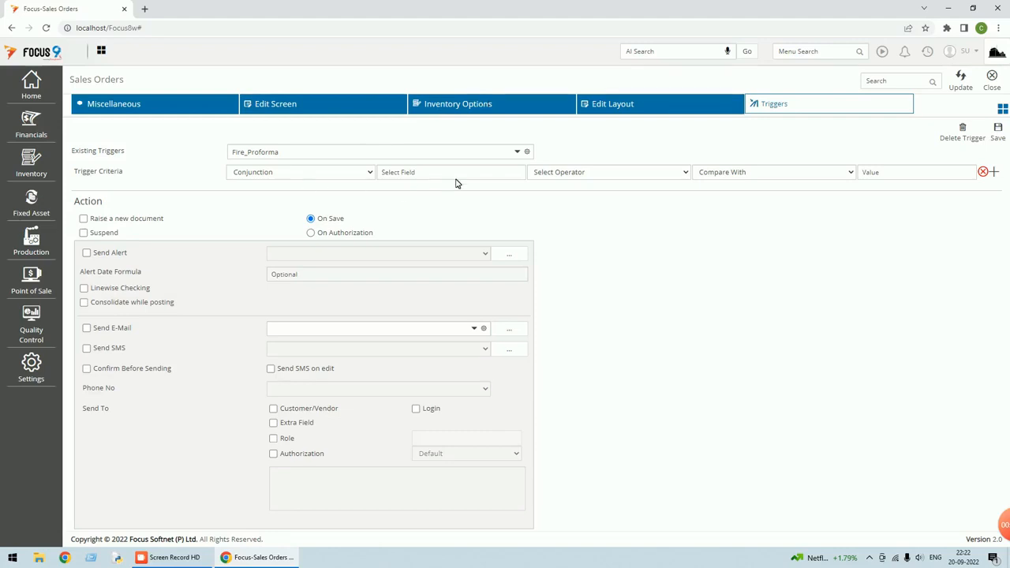
Set the criterion to Where RaiseProforma Equal to value Yes and tick Raise a new document
click(369, 176)
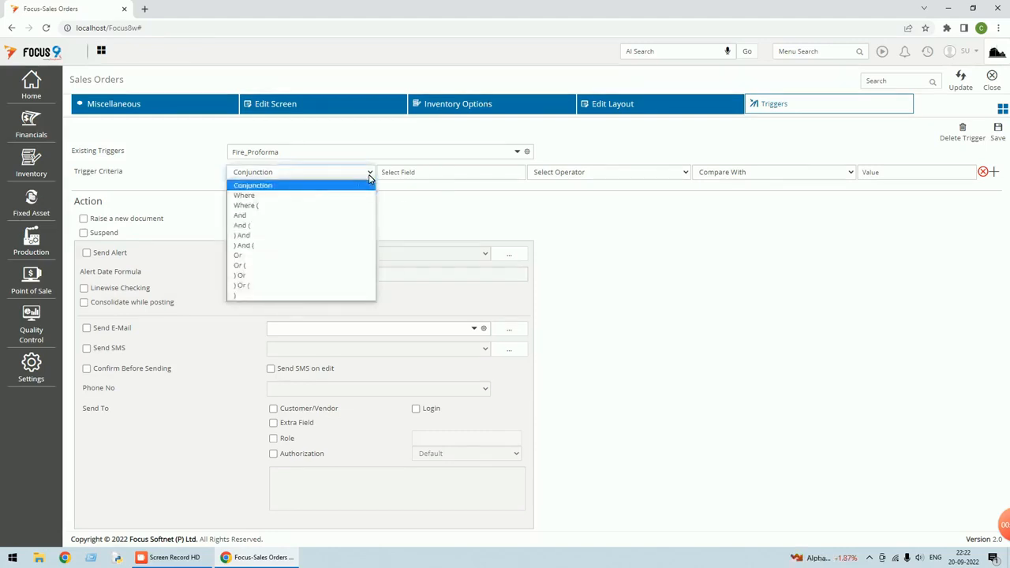
click(290, 196)
click(485, 173)
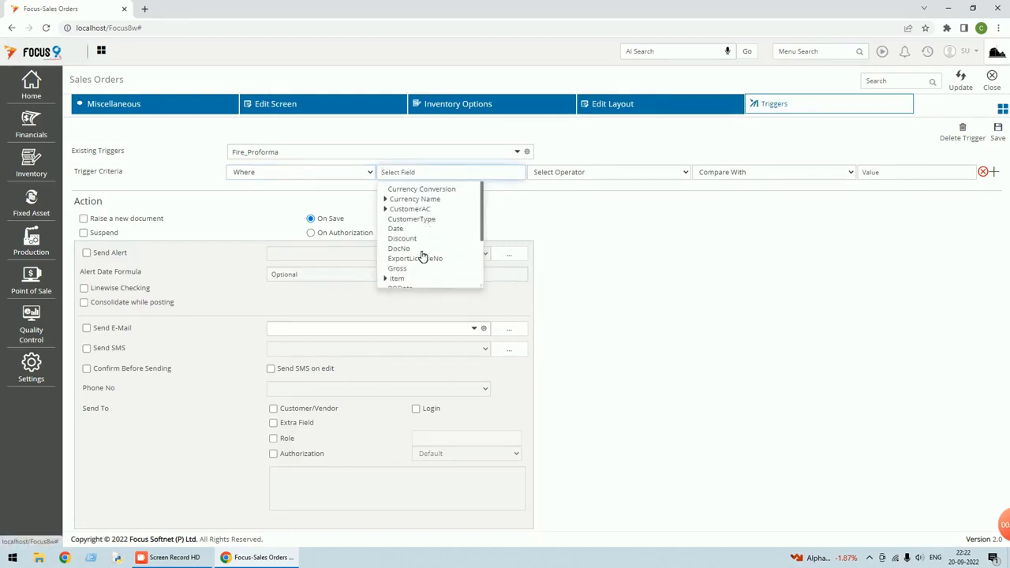
text(ra)
scroll(425, 227, down, 2)
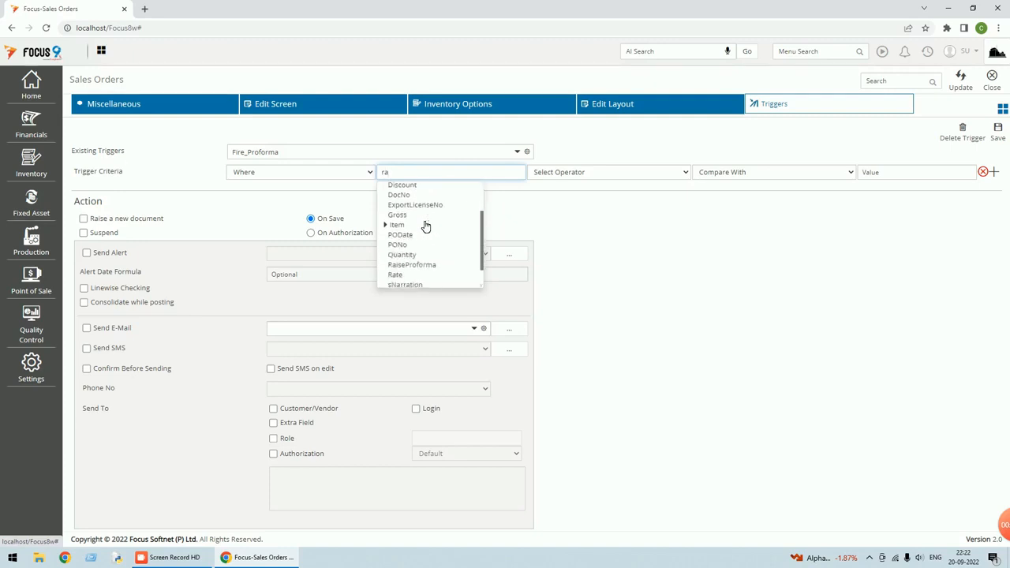
click(428, 246)
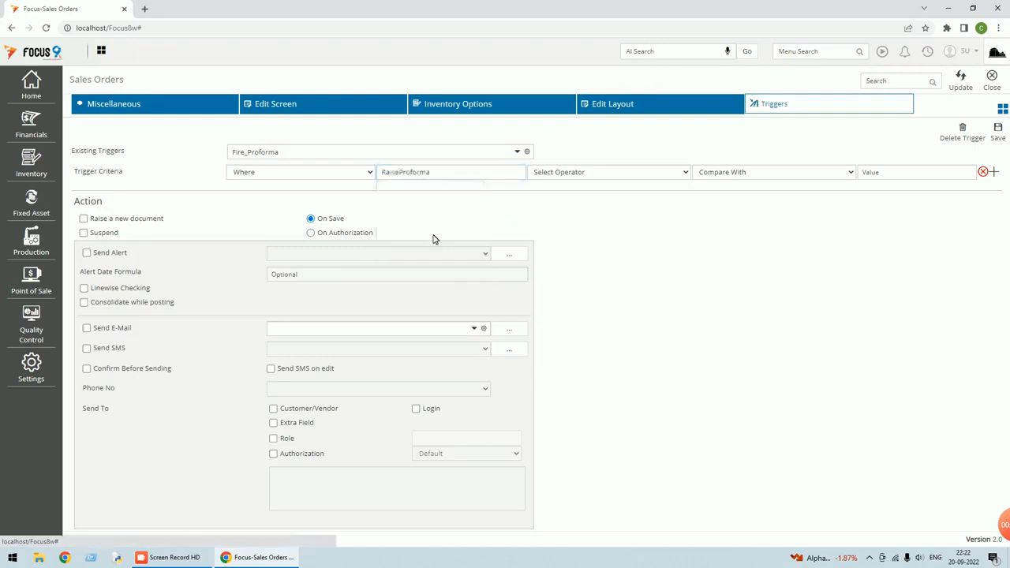
click(643, 174)
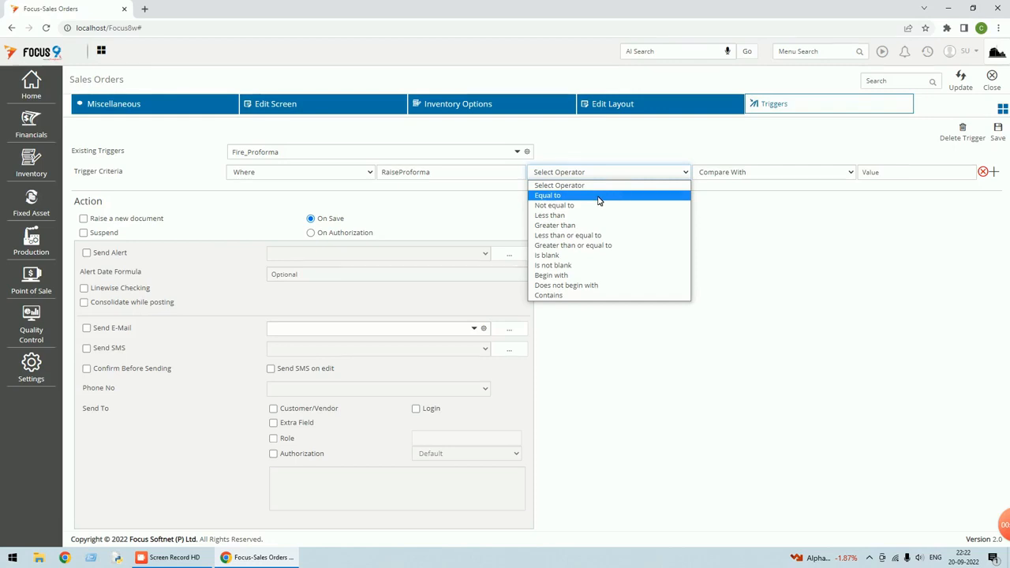
click(598, 197)
click(737, 172)
click(716, 199)
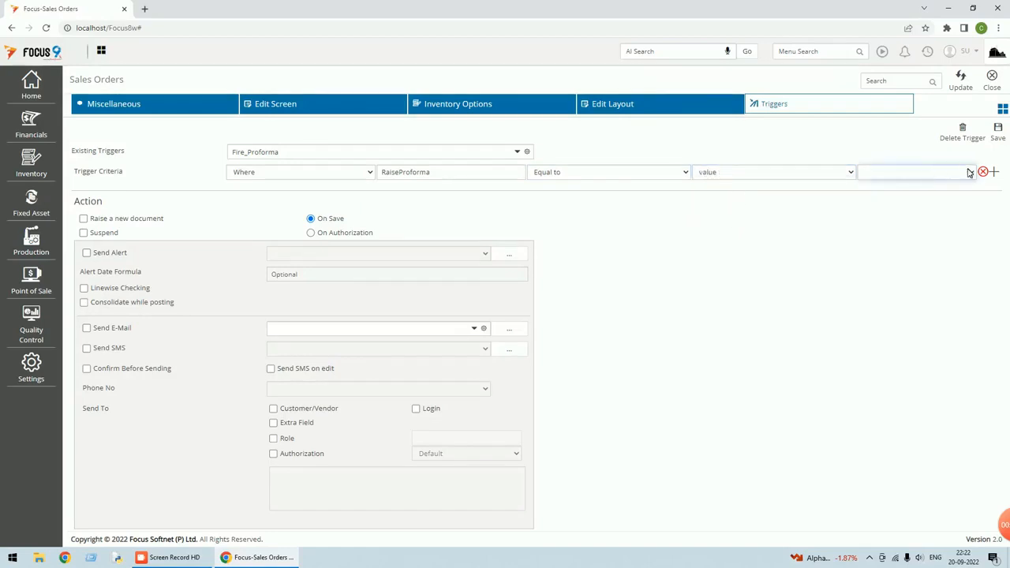
click(970, 172)
click(896, 198)
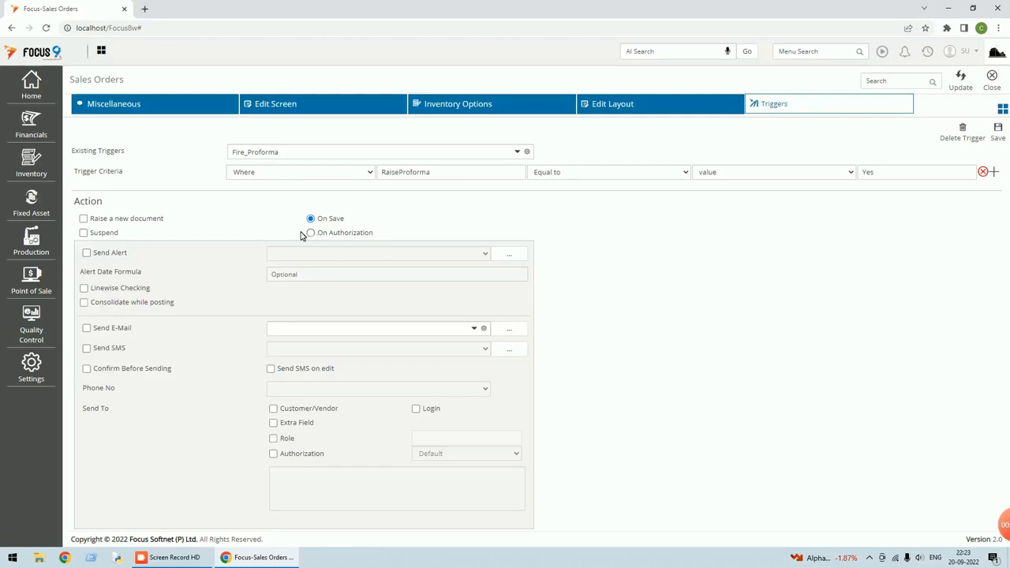
click(84, 219)
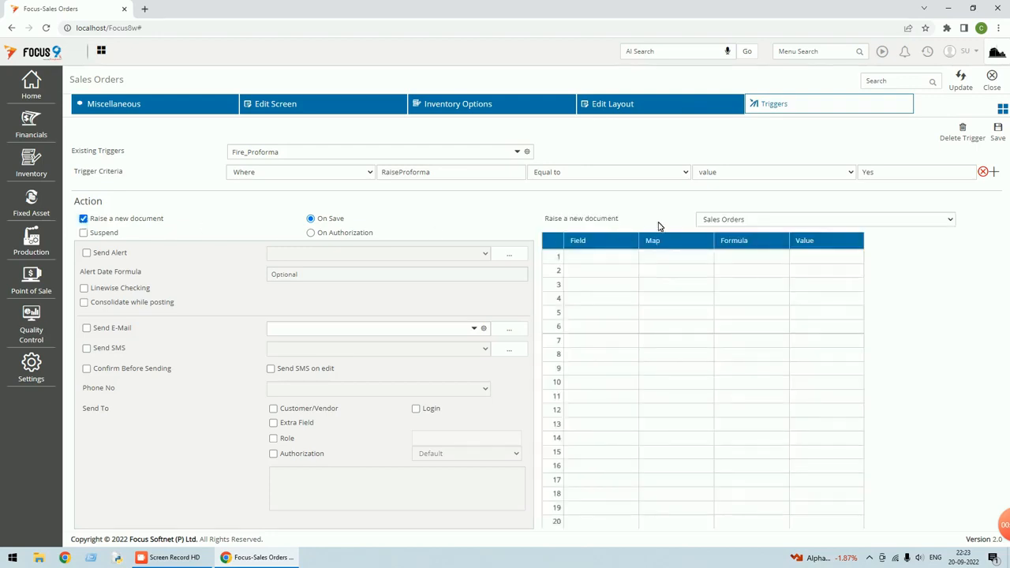
Choose Proforma Invoice as the document the Fire_Proforma trigger raises
click(750, 221)
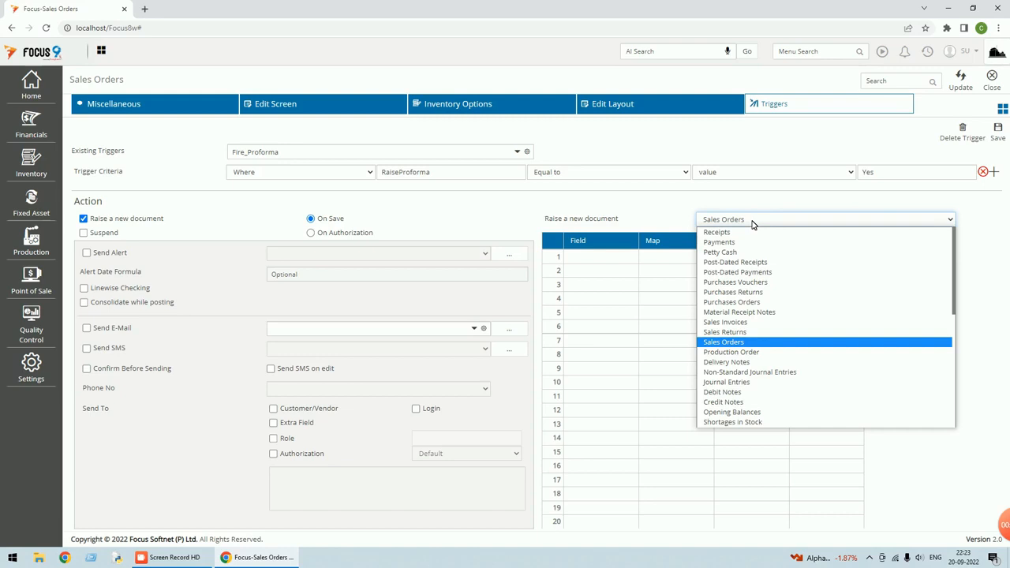
key(p)
key(p)
key(p)
key(p)
key(p)
key(p)
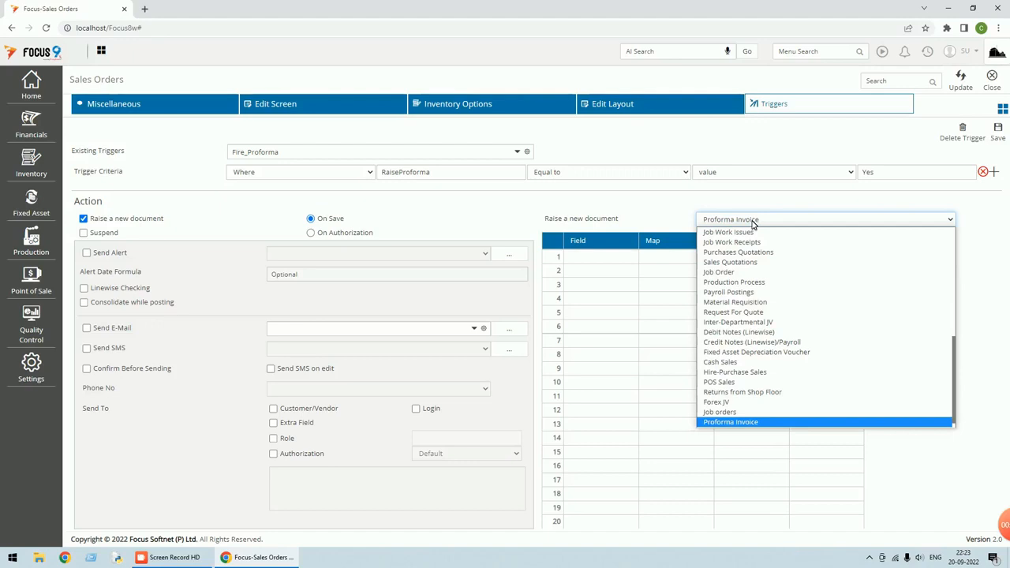
key(Return)
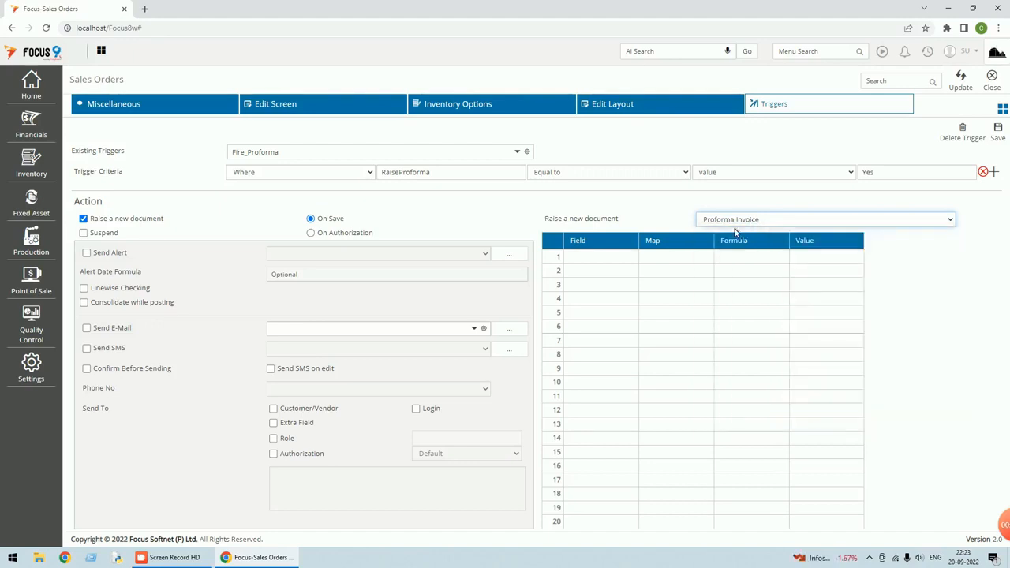
click(612, 261)
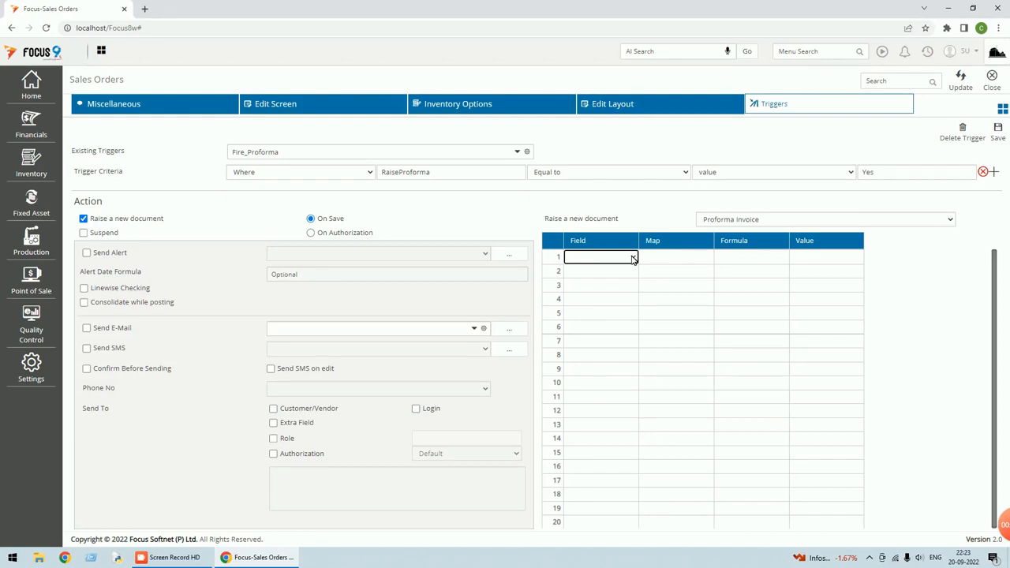
Fill mapping rows 1–5 with DocNo, Date, CustomerAC, CustomerType and ExportLicenseNo
click(633, 259)
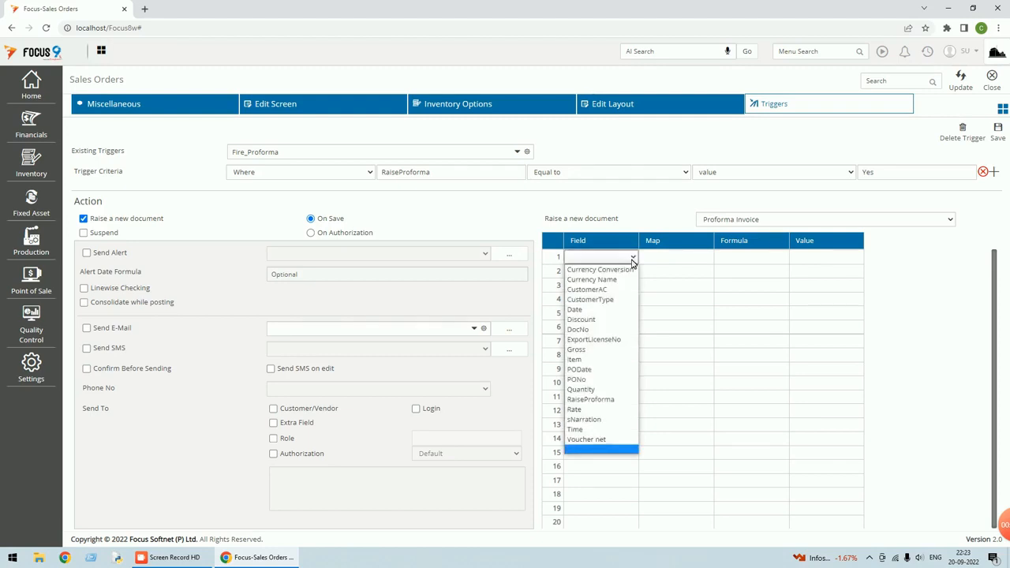
click(597, 330)
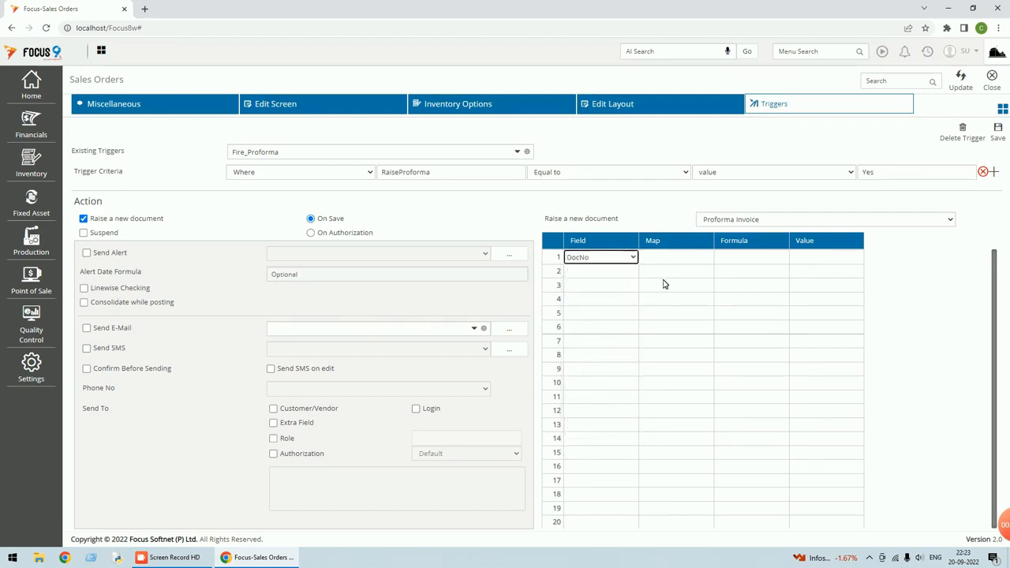
click(613, 273)
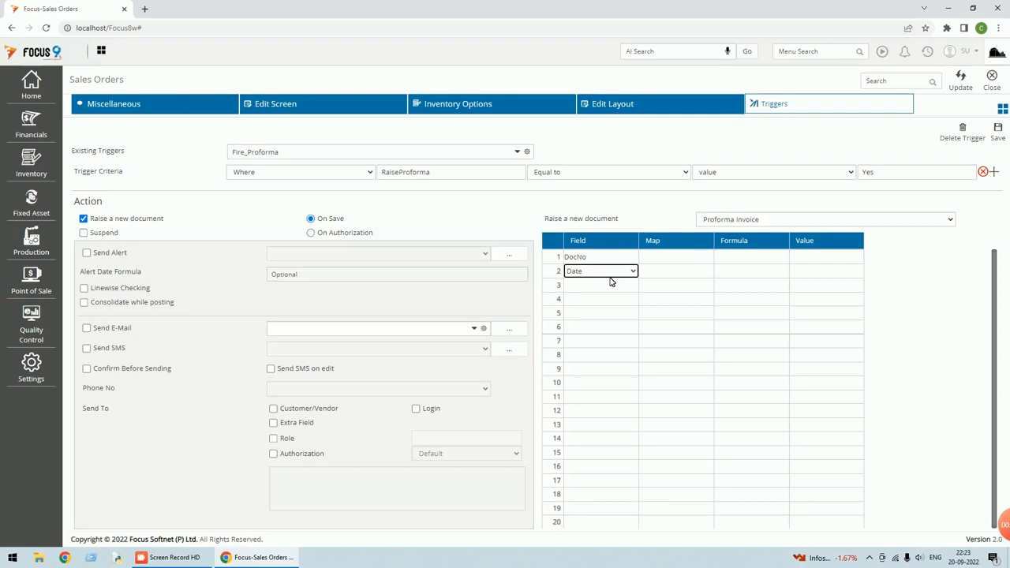
click(607, 286)
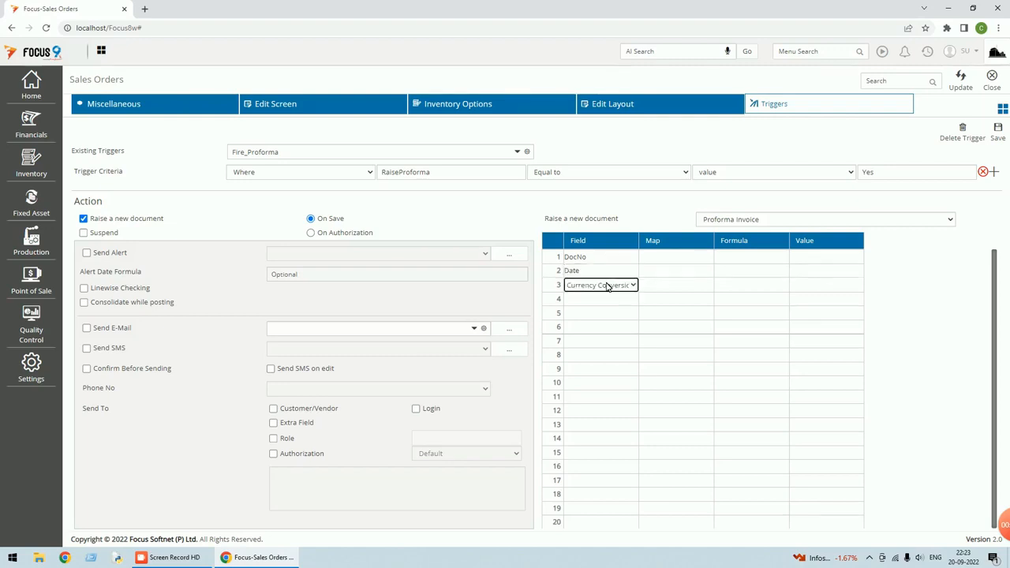
key(c)
click(611, 302)
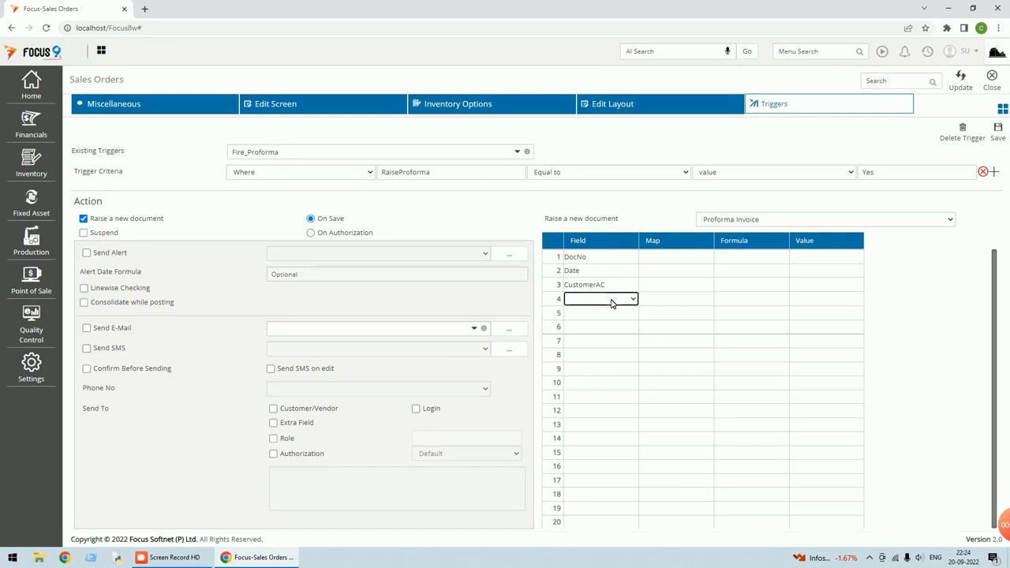
key(c)
key(c)
key(c)
click(607, 314)
key(e)
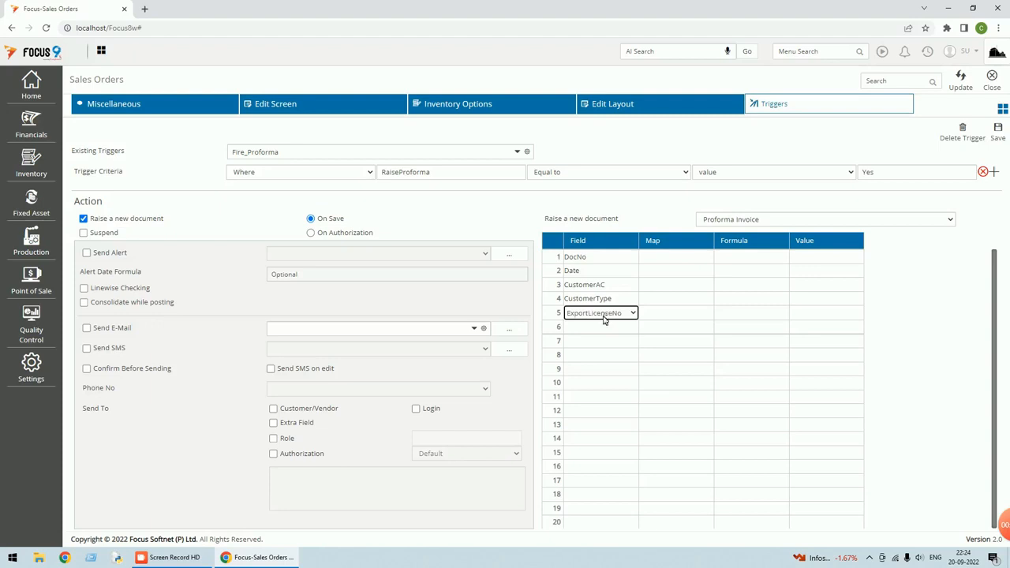
Fill mapping rows 6–8 with PONo, PODate and RaiseProforma
click(605, 327)
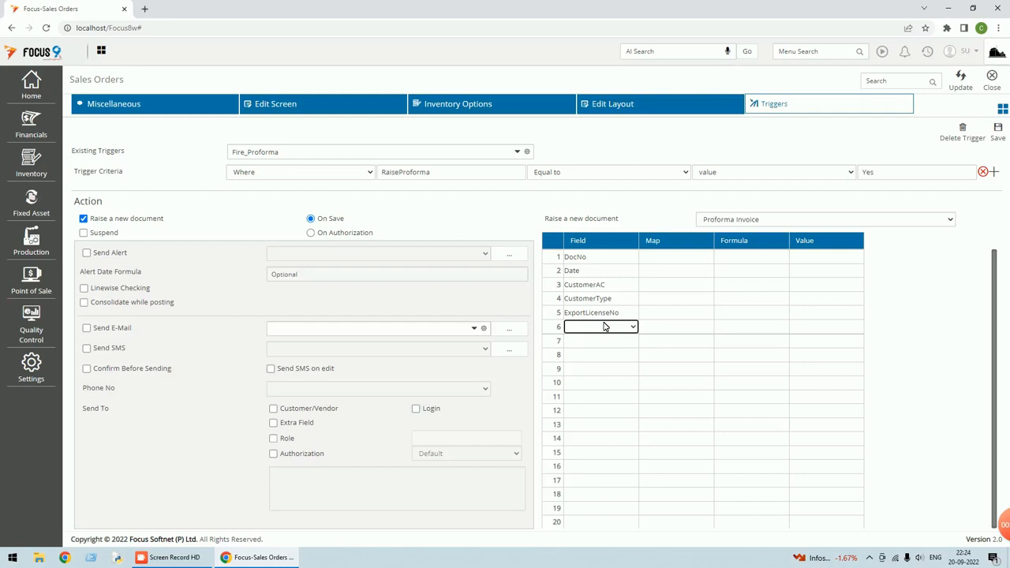
click(632, 328)
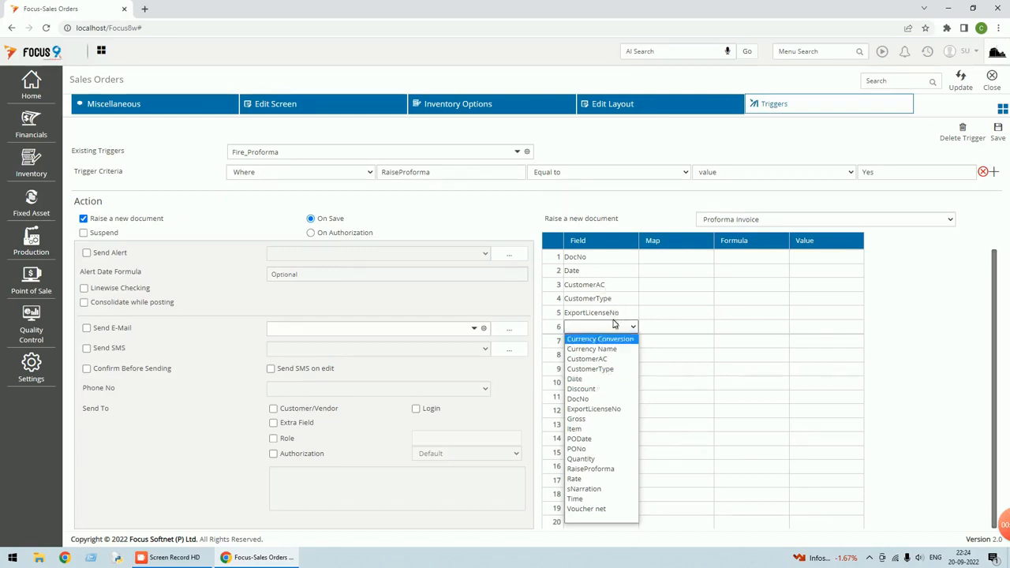
click(585, 448)
click(613, 343)
click(631, 342)
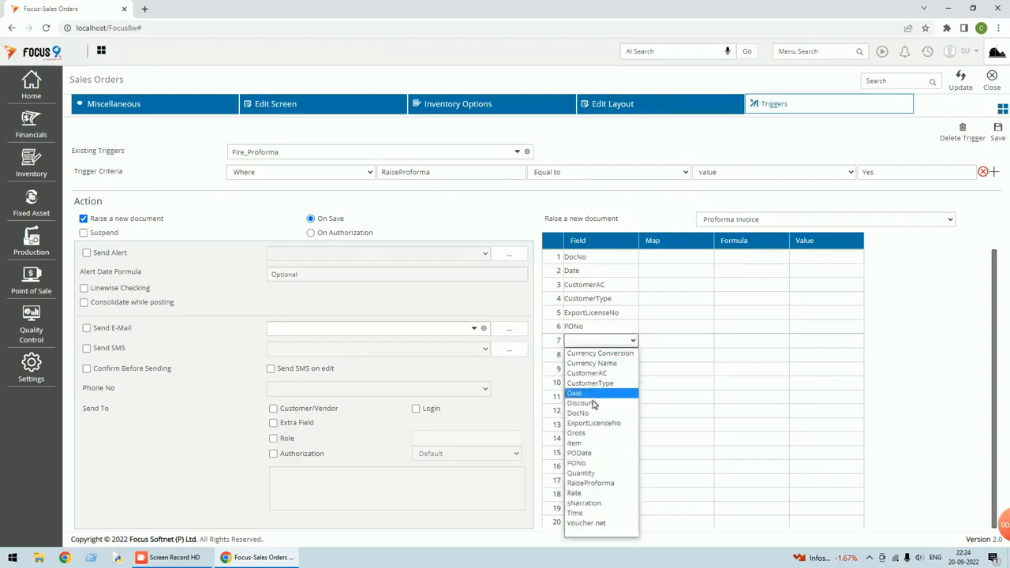
click(599, 451)
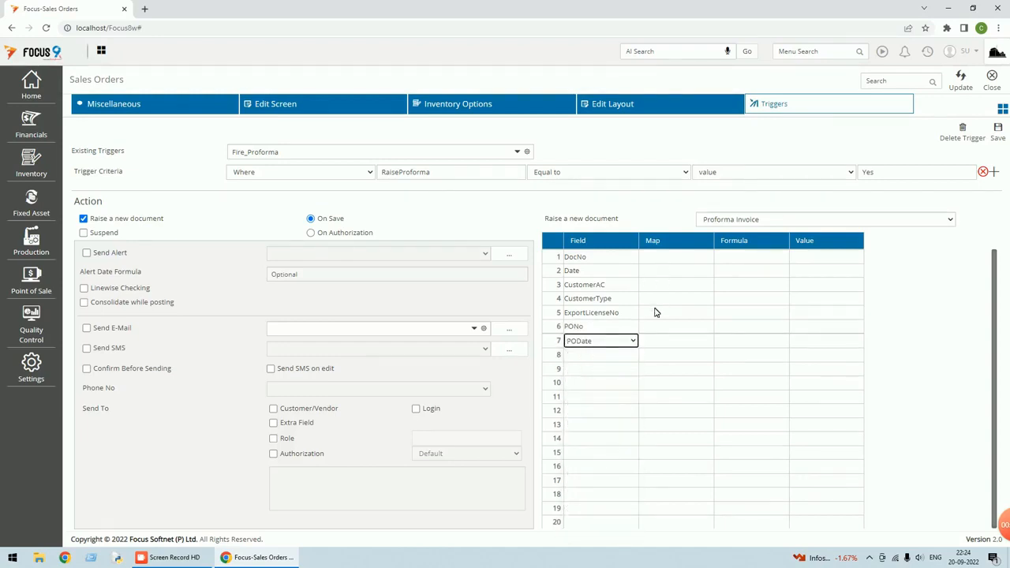
click(610, 356)
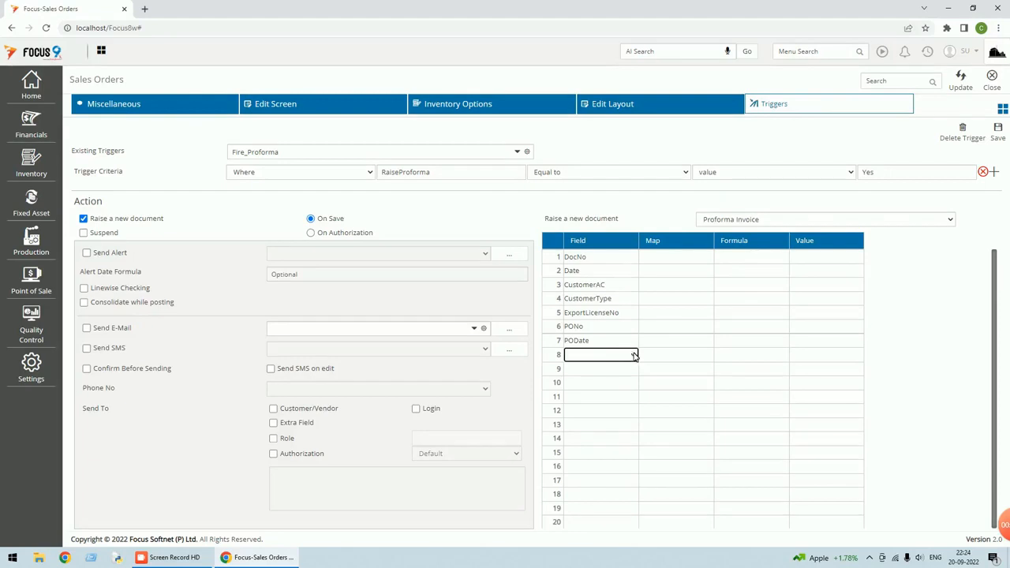
click(632, 355)
click(612, 294)
Fill mapping rows 9–12 with Item, Quantity, Rate and Gross
click(614, 374)
click(631, 371)
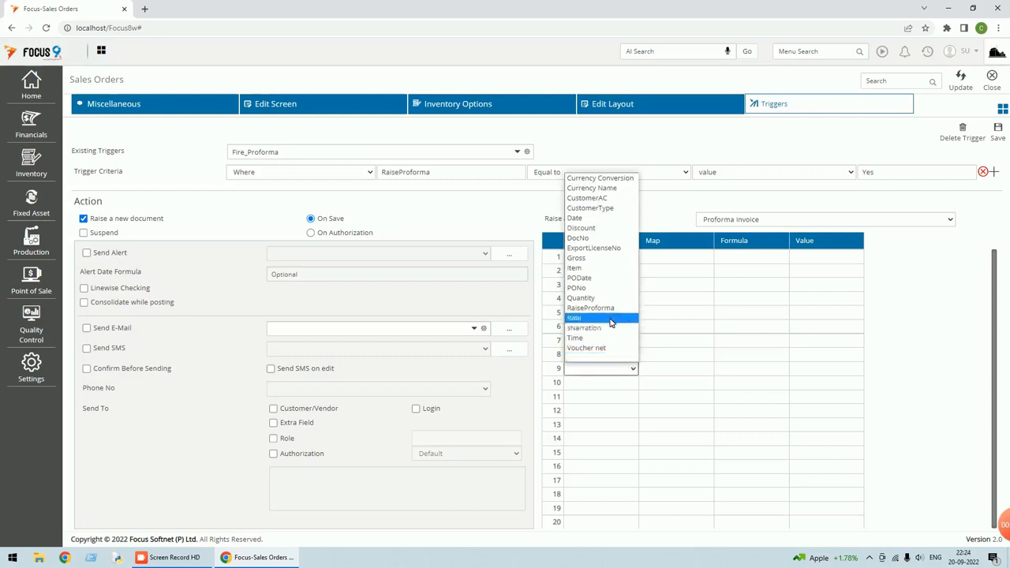
click(593, 266)
click(613, 386)
click(632, 383)
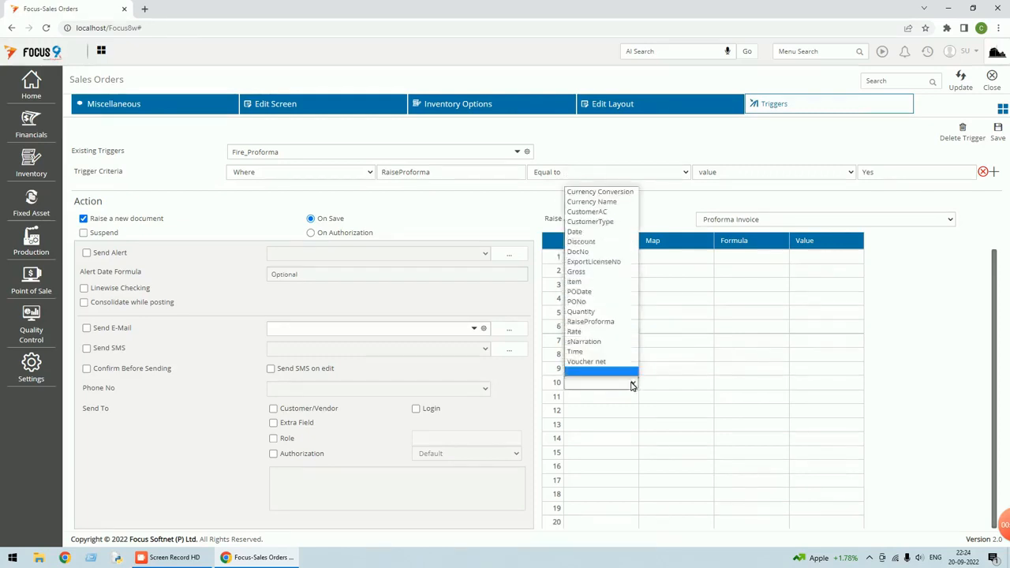
click(583, 312)
click(608, 397)
click(633, 398)
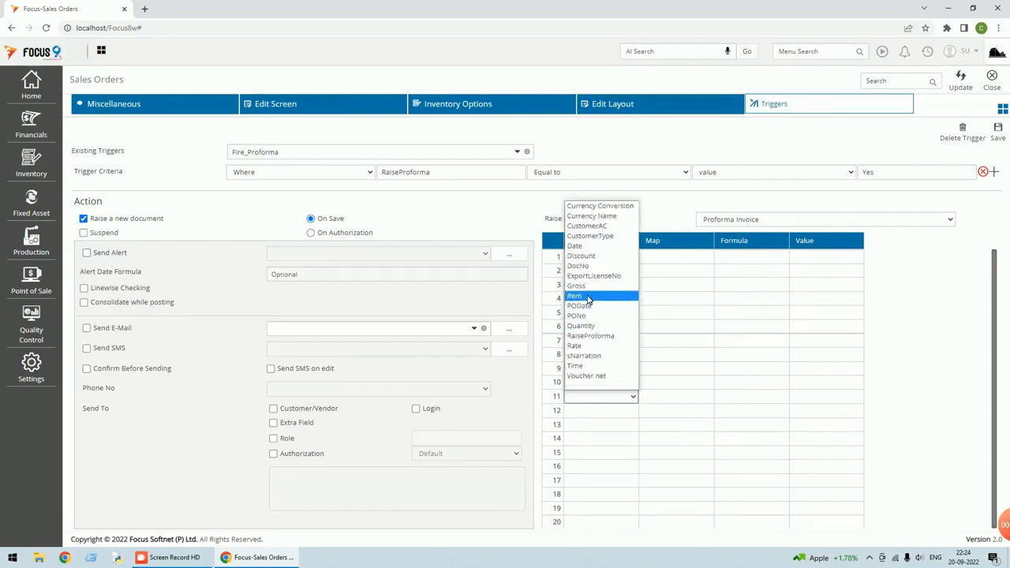
click(575, 345)
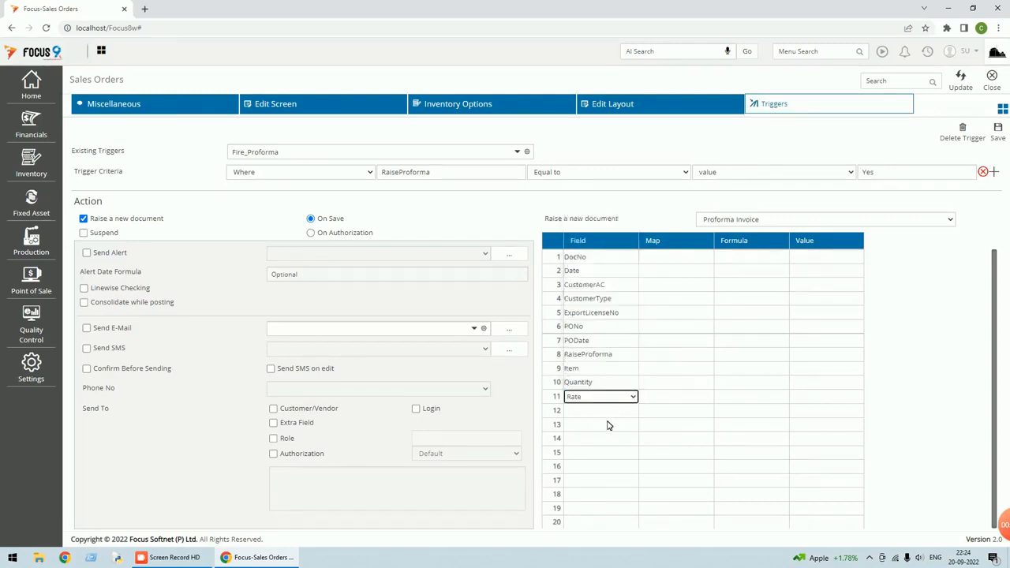
click(619, 411)
click(632, 411)
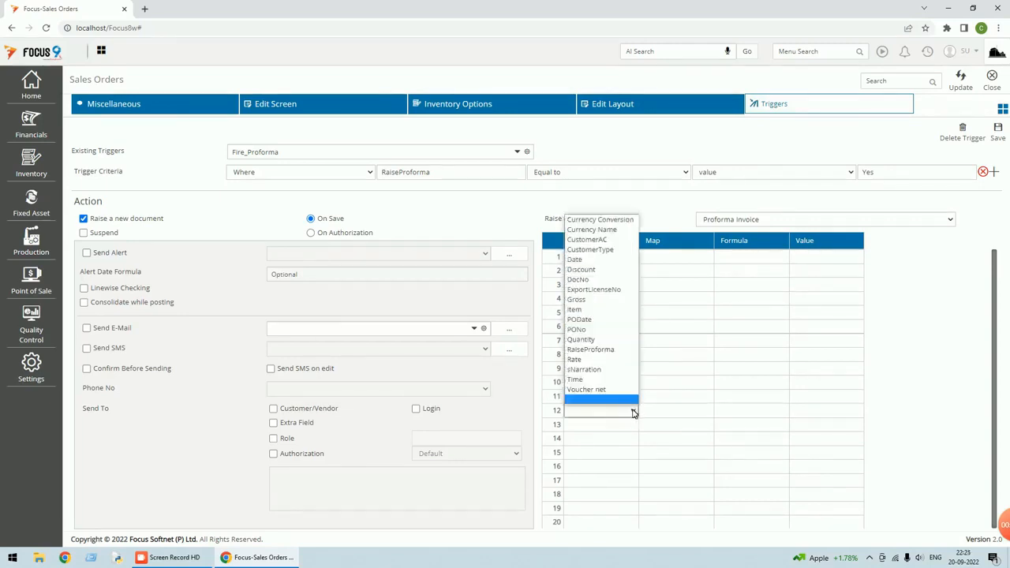
click(620, 300)
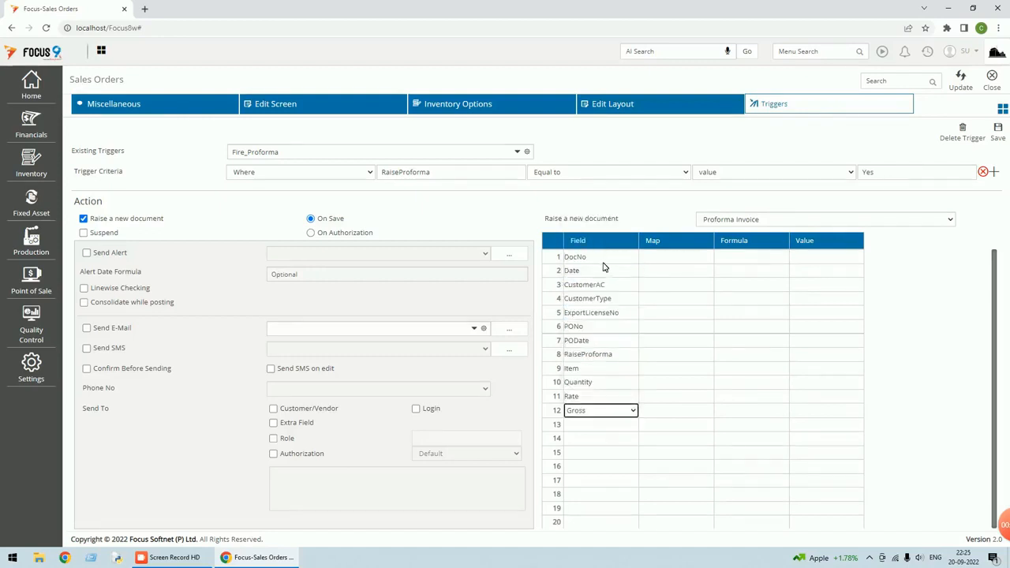
Map DocNo, Date and CustomerAC to their same-named Sales Order fields
click(693, 263)
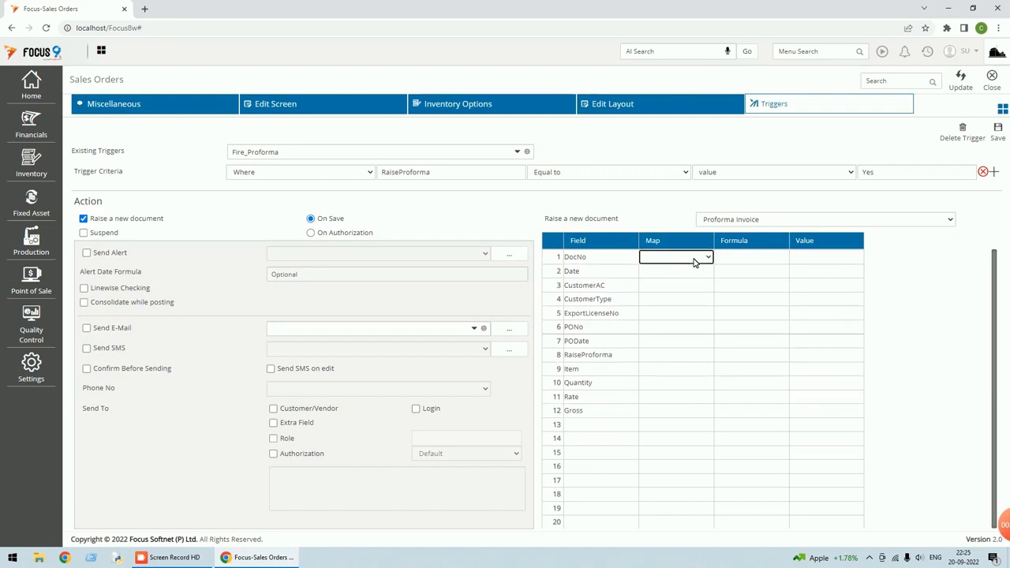
click(707, 260)
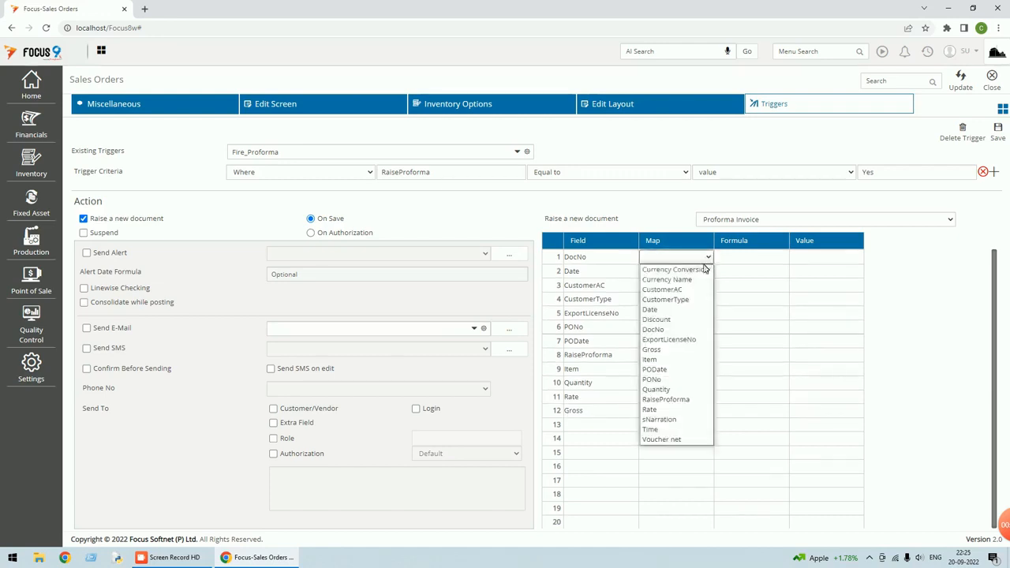
click(668, 331)
click(699, 273)
click(708, 273)
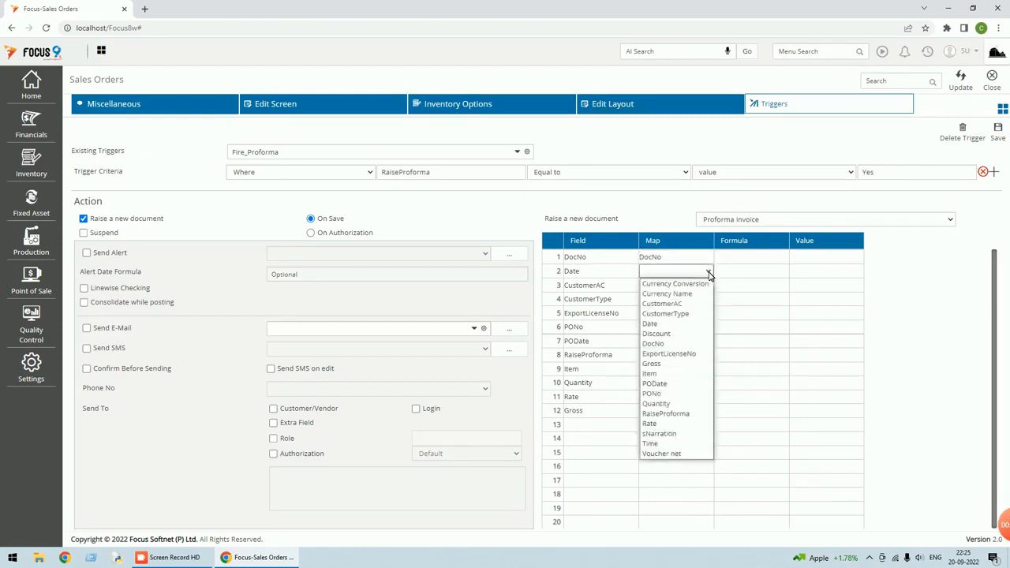
click(662, 327)
click(682, 285)
click(709, 286)
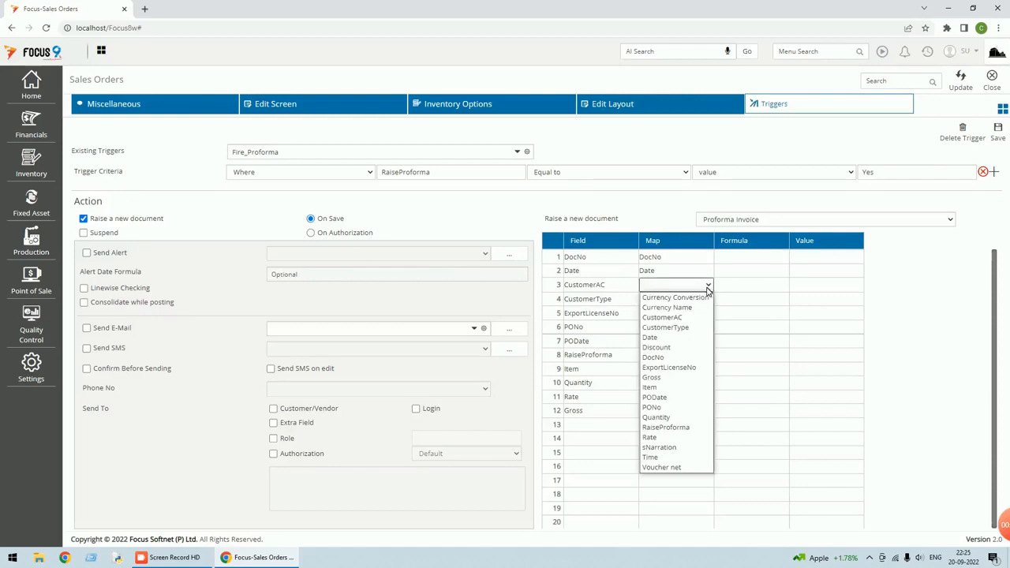
click(670, 327)
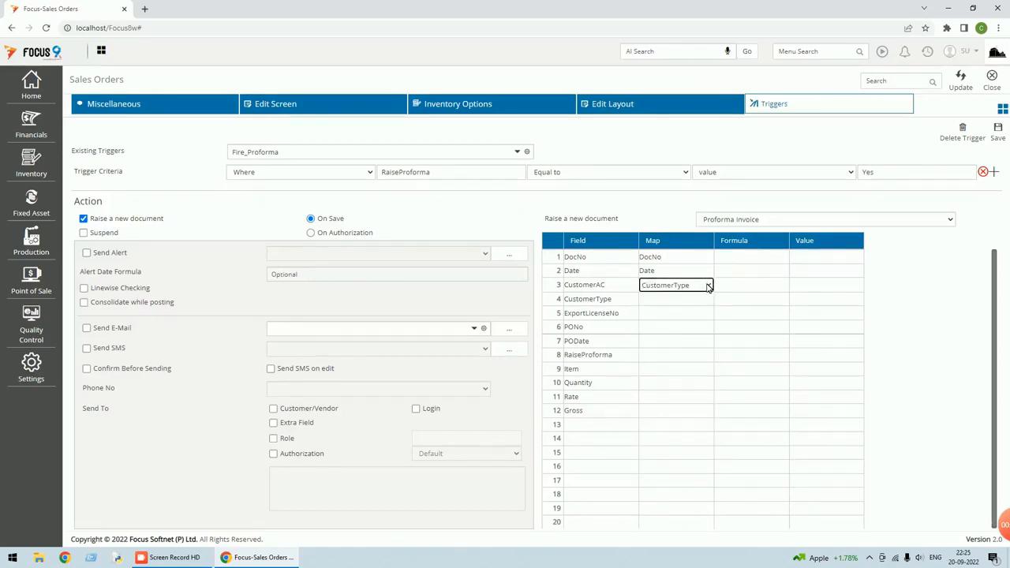
click(708, 286)
click(680, 318)
Map CustomerType, ExportLicenseNo, PONo and PODate to their same-named source fields
click(694, 300)
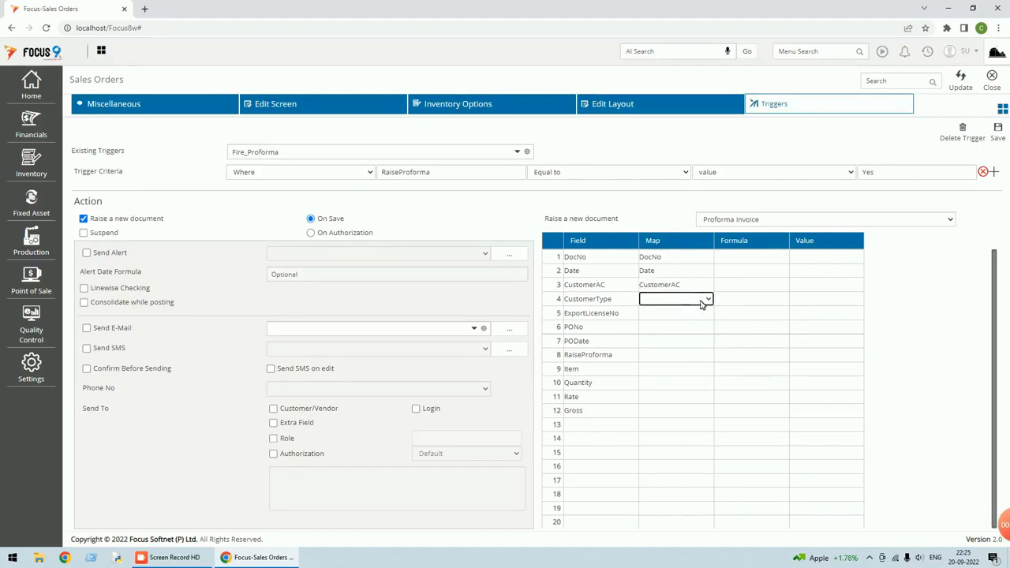
click(707, 299)
click(679, 341)
click(700, 313)
click(707, 313)
click(680, 394)
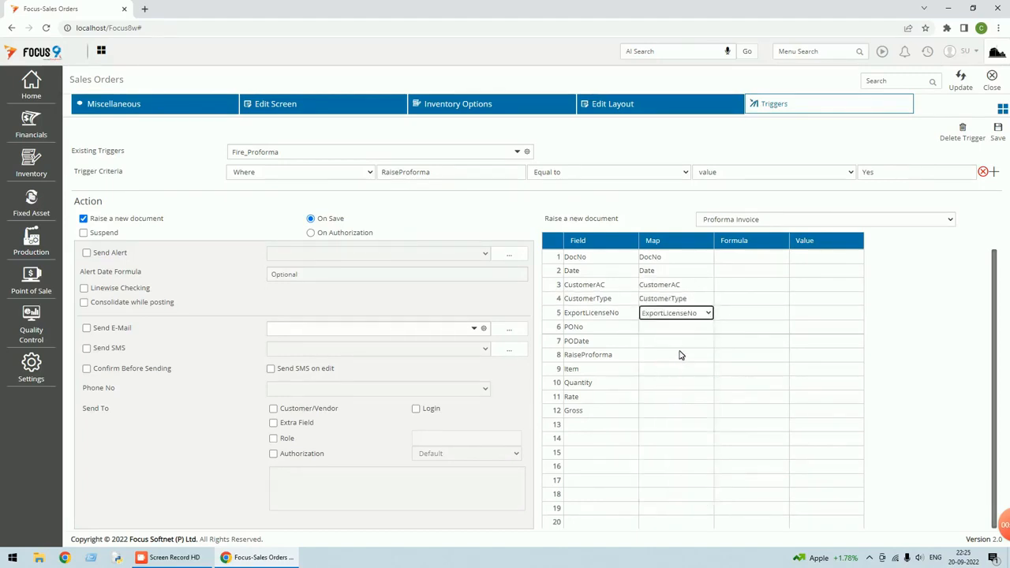
click(696, 332)
click(707, 328)
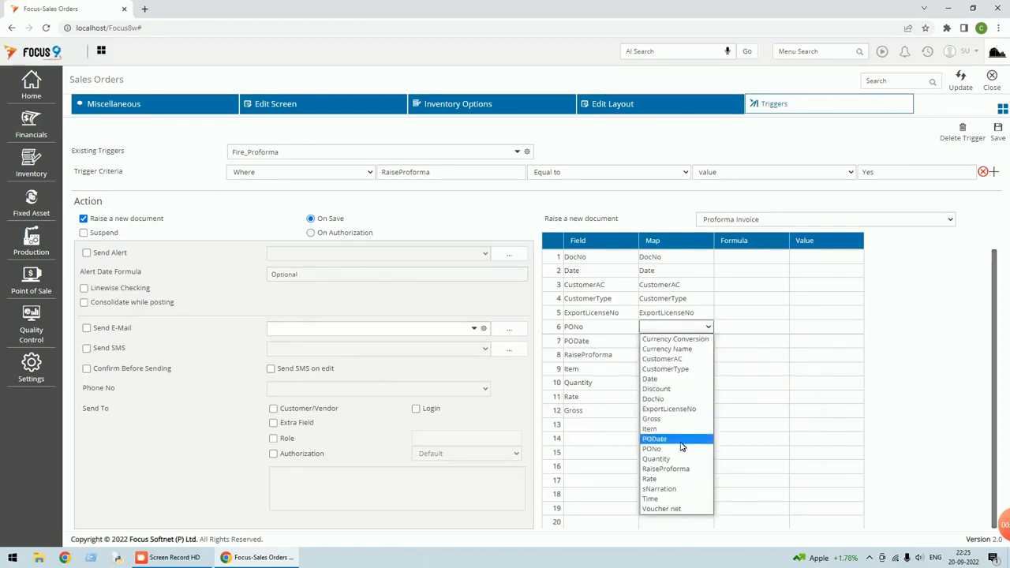
click(674, 449)
click(706, 342)
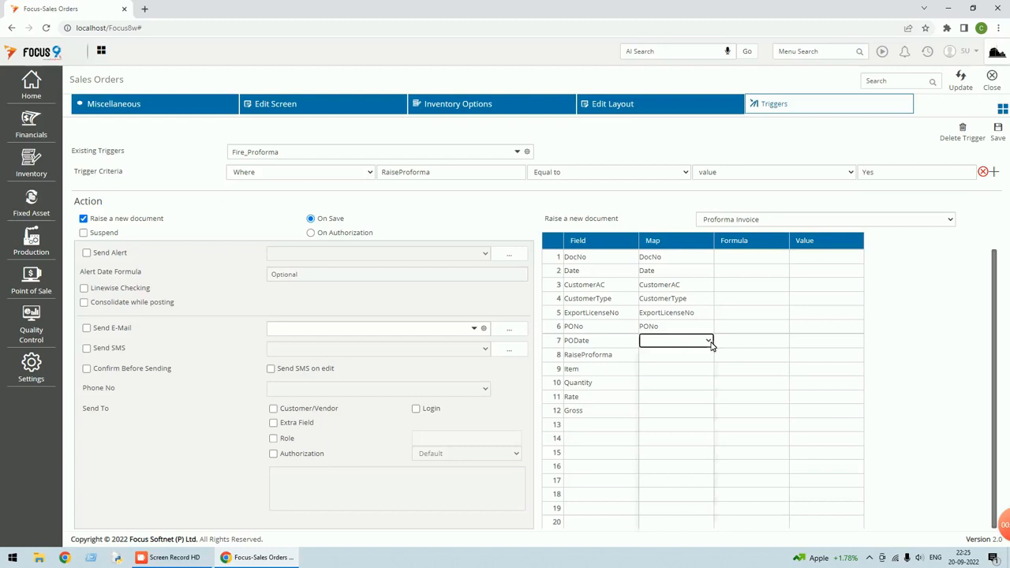
click(708, 340)
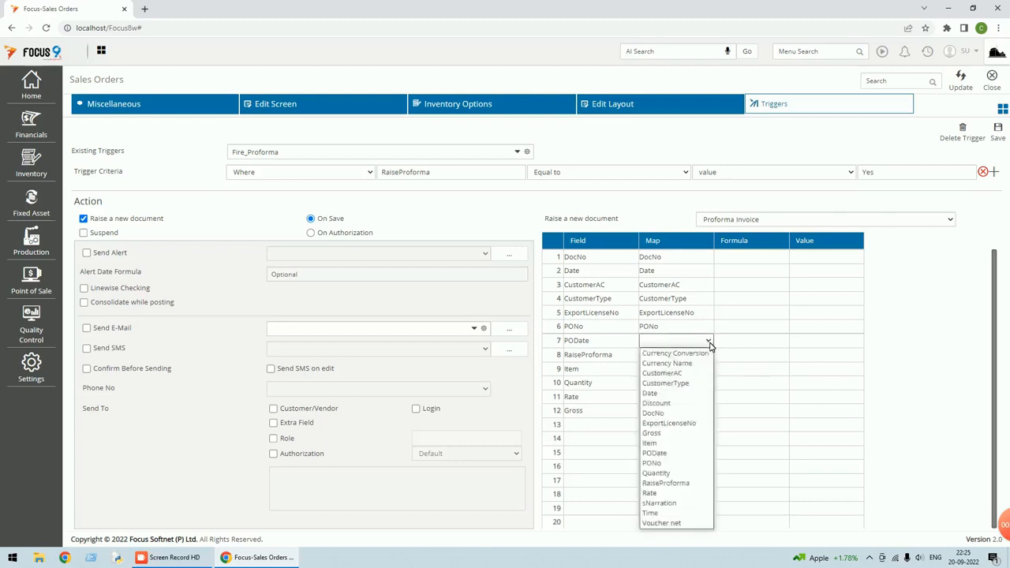
click(665, 454)
Map RaiseProforma, Item, Quantity, Rate and Gross to their same-named source fields
click(706, 355)
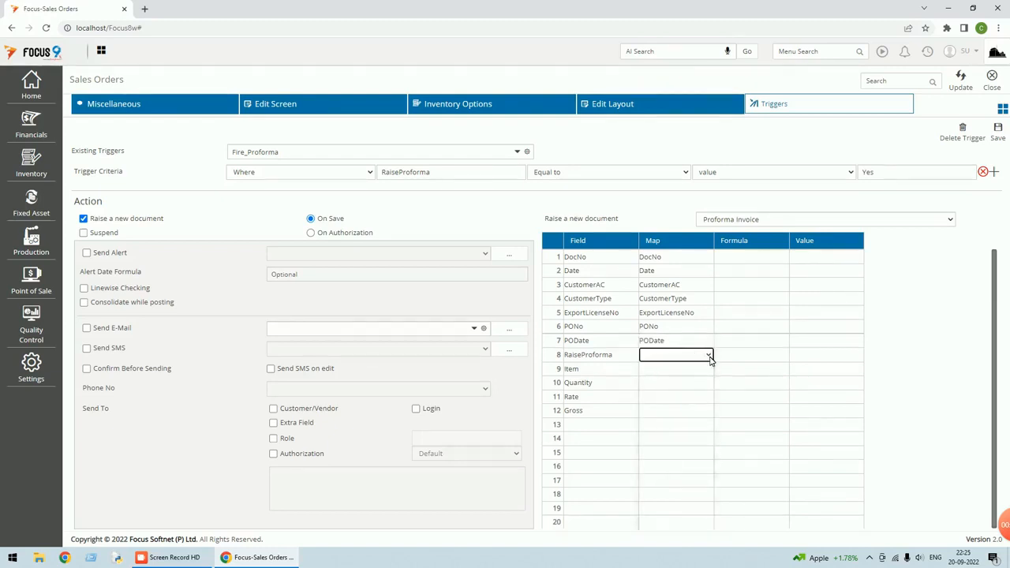
click(707, 355)
click(671, 497)
click(690, 370)
click(707, 368)
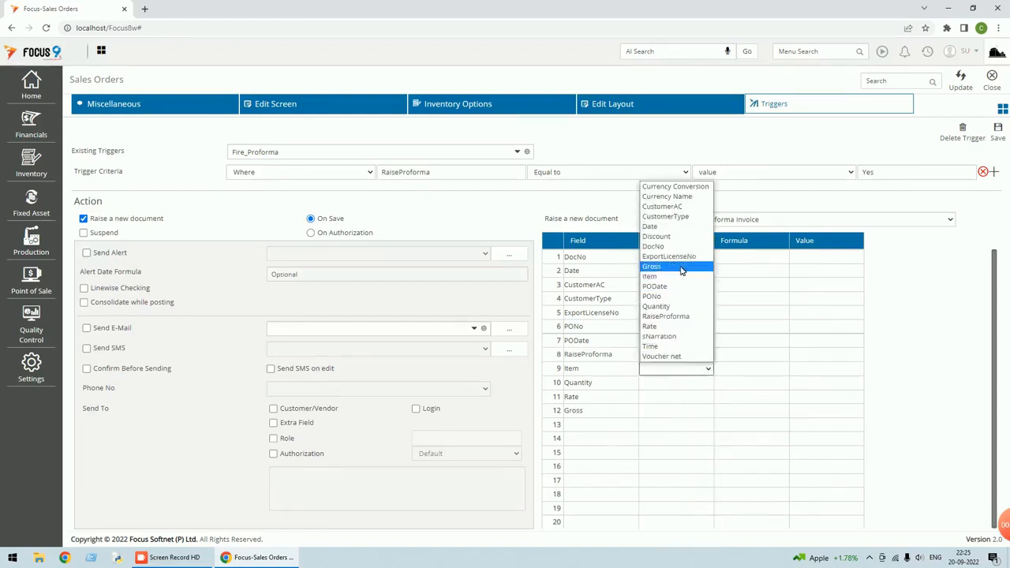
click(669, 277)
click(671, 384)
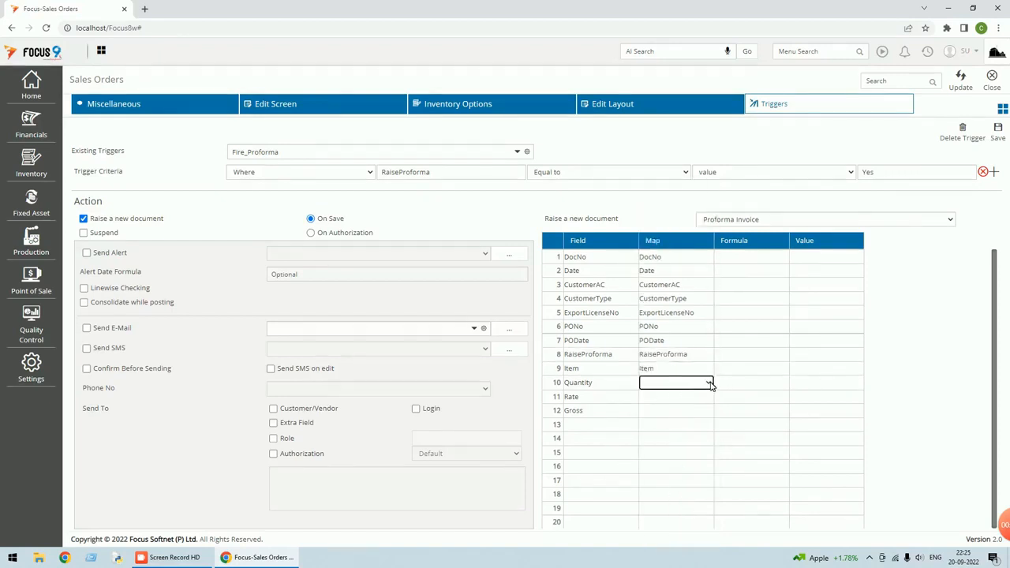
click(707, 383)
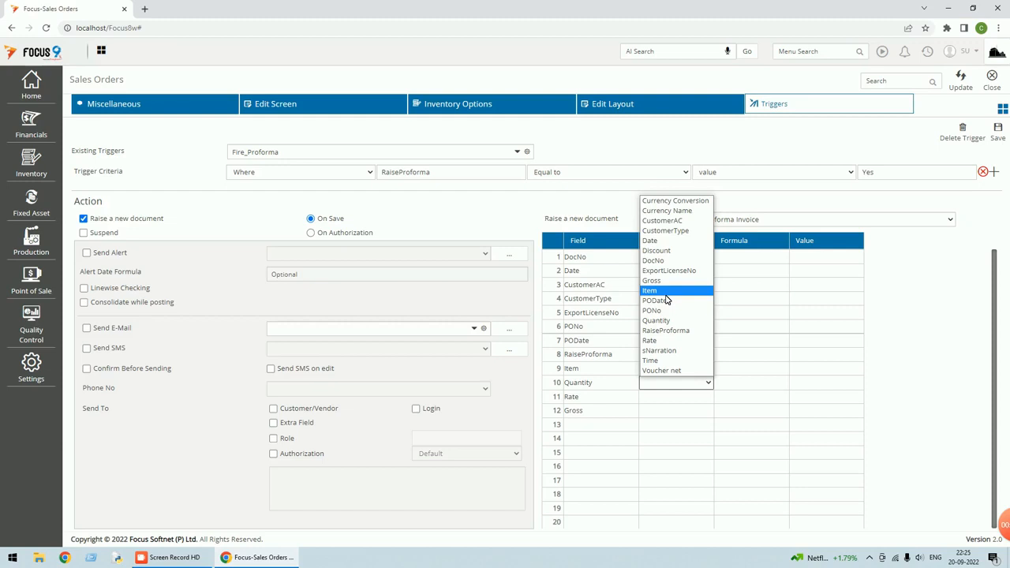
key(q)
key(Return)
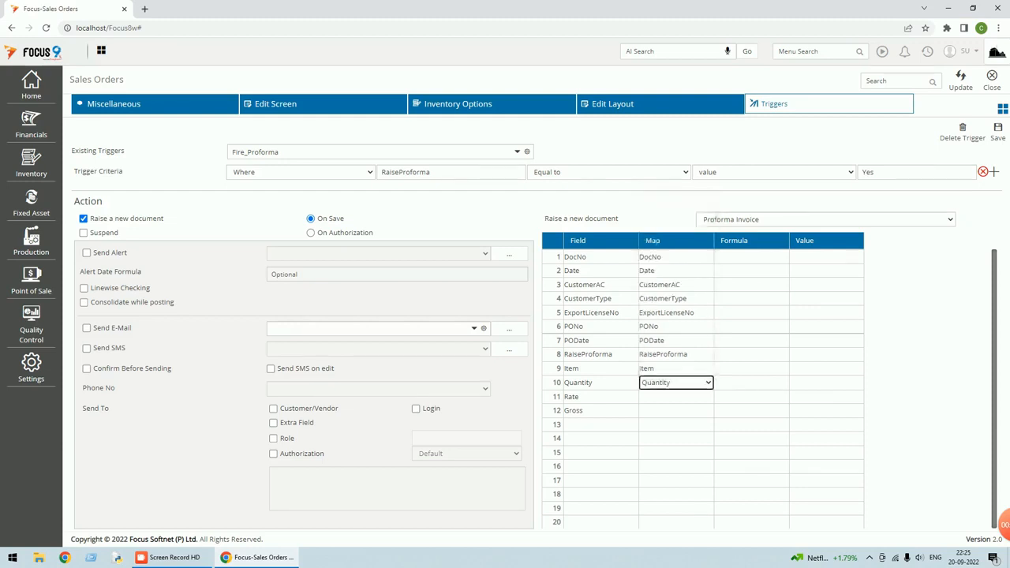
click(665, 398)
key(r)
key(Return)
key(Return)
key(g)
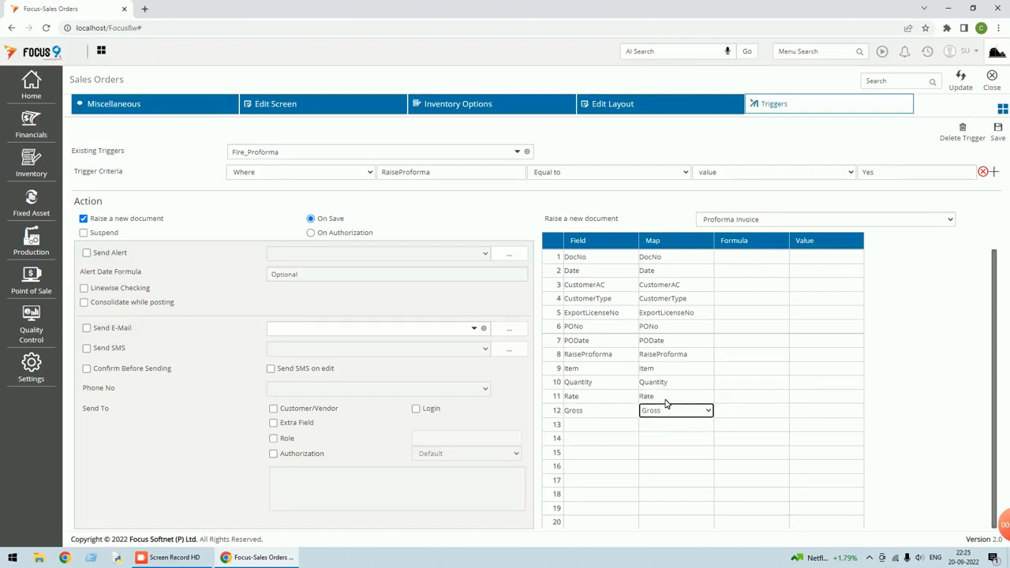
key(Return)
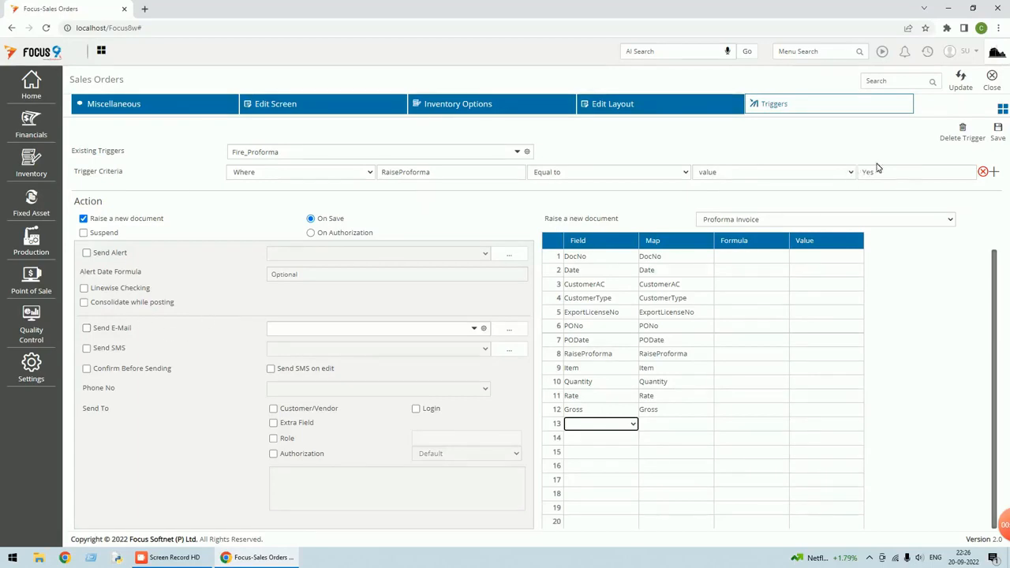
Save Fire_Proforma, reload it, set the criterion value to Yes and save again
click(999, 131)
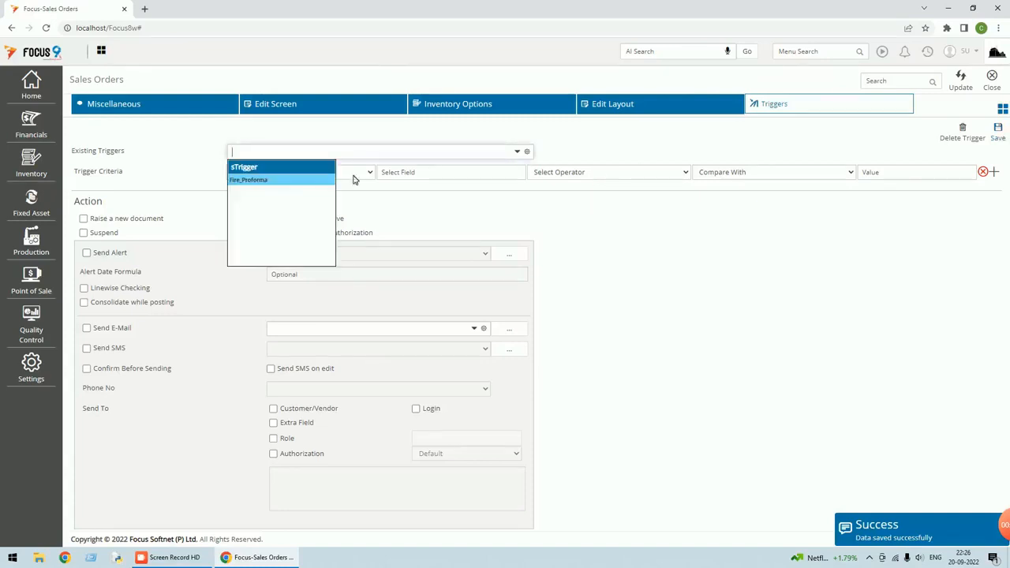
click(272, 181)
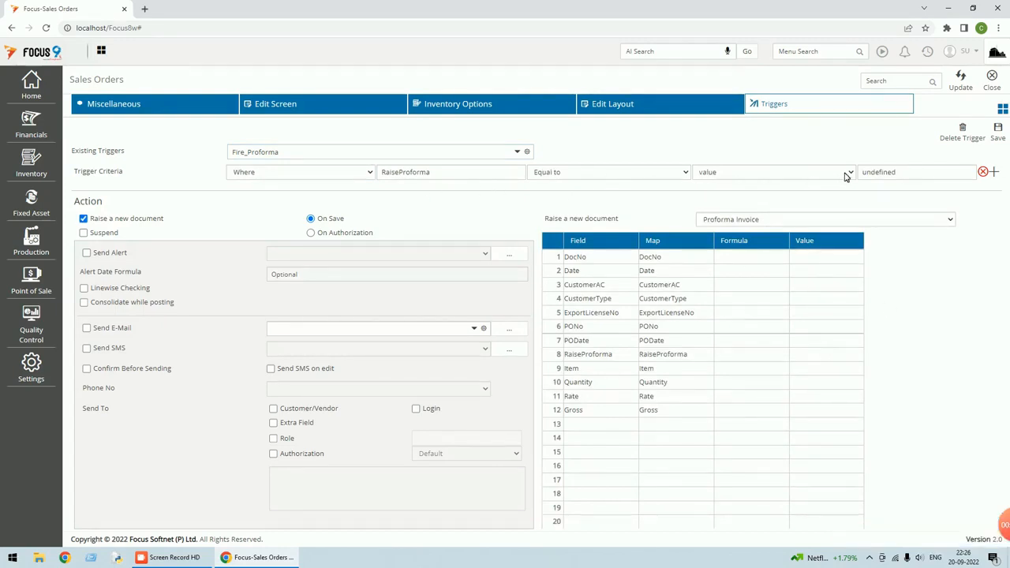
click(885, 174)
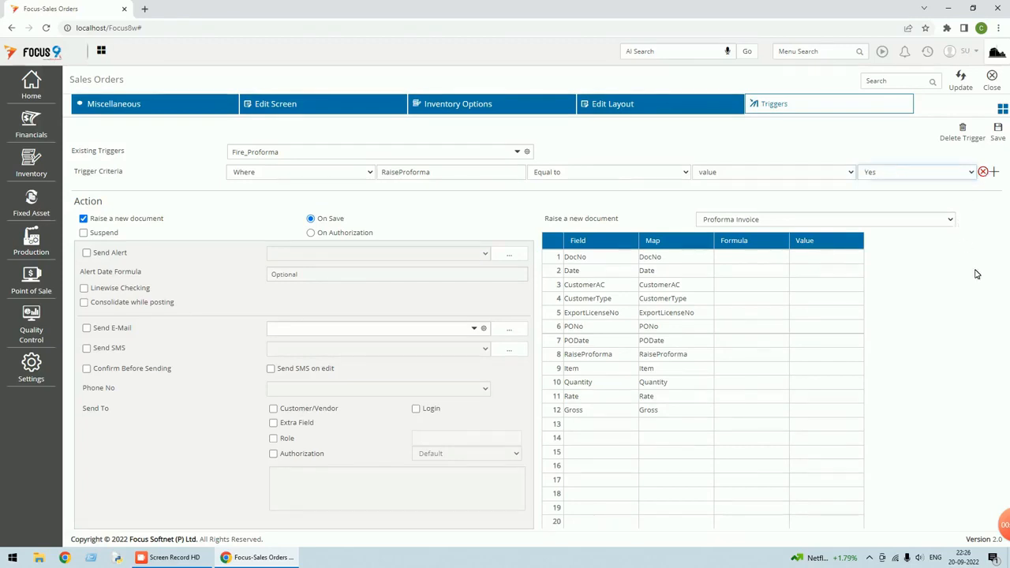
click(997, 131)
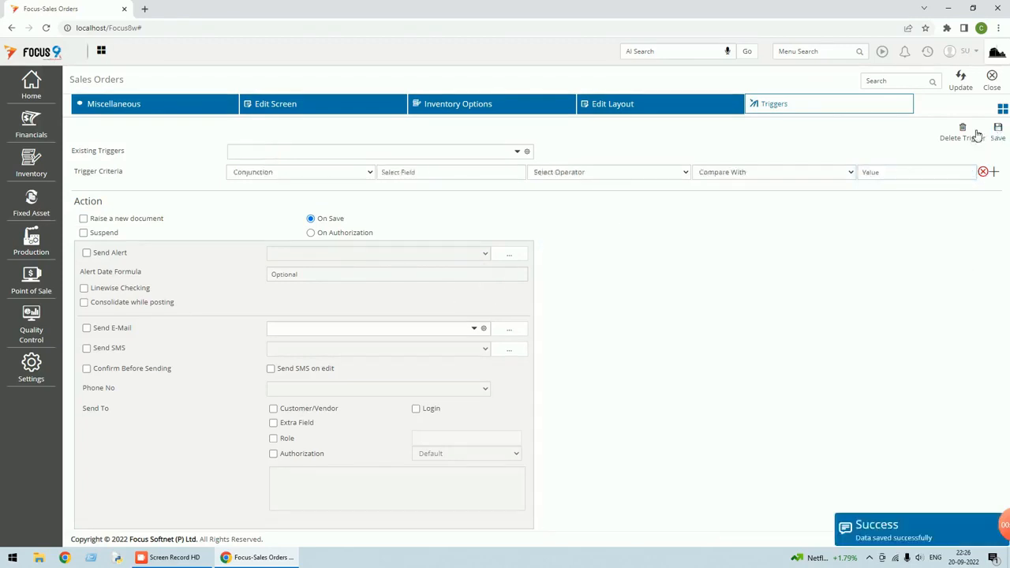
click(323, 152)
Verify Fire_Proforma keeps Equal to, then view the Sales Orders header field layout
click(321, 180)
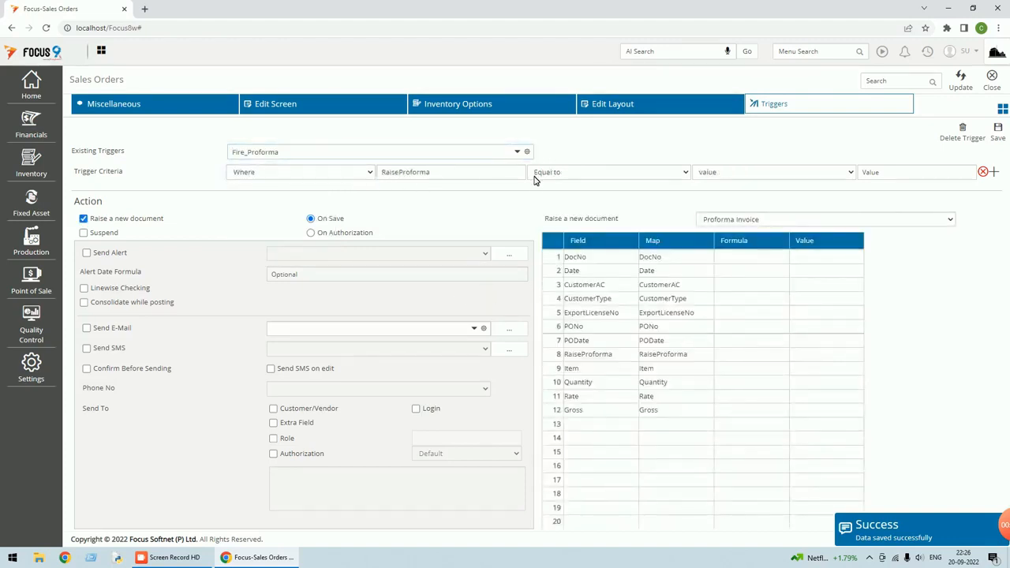
click(600, 174)
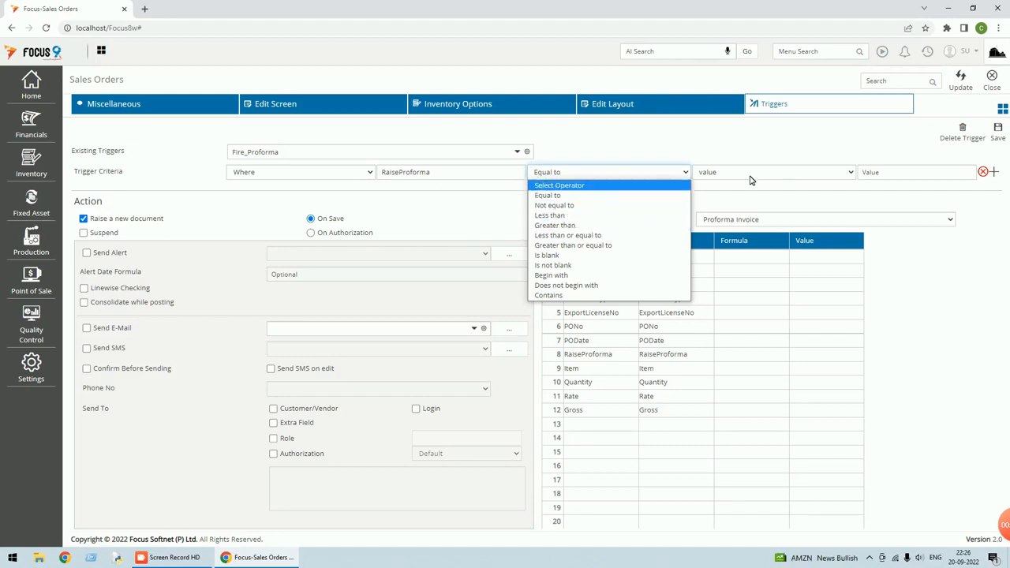
click(839, 138)
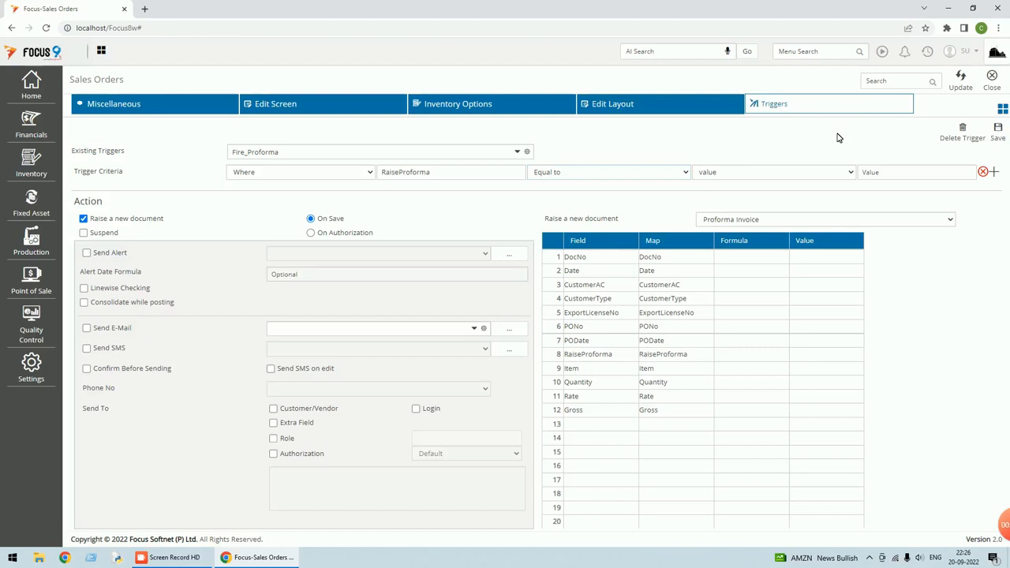
click(994, 84)
click(964, 88)
click(770, 103)
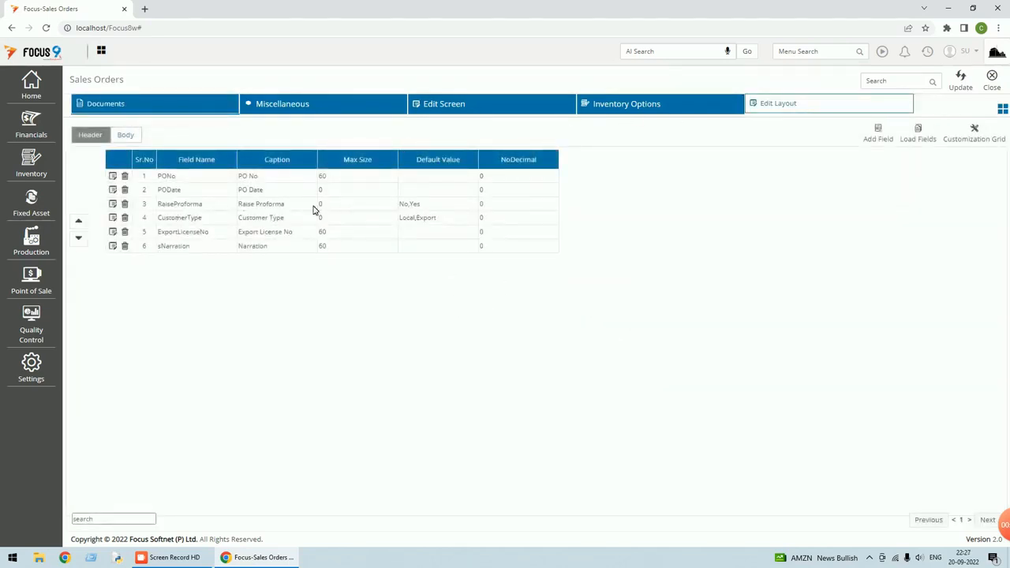
Inspect the RaiseProforma field details and the Sales Orders rules, then close both
click(112, 204)
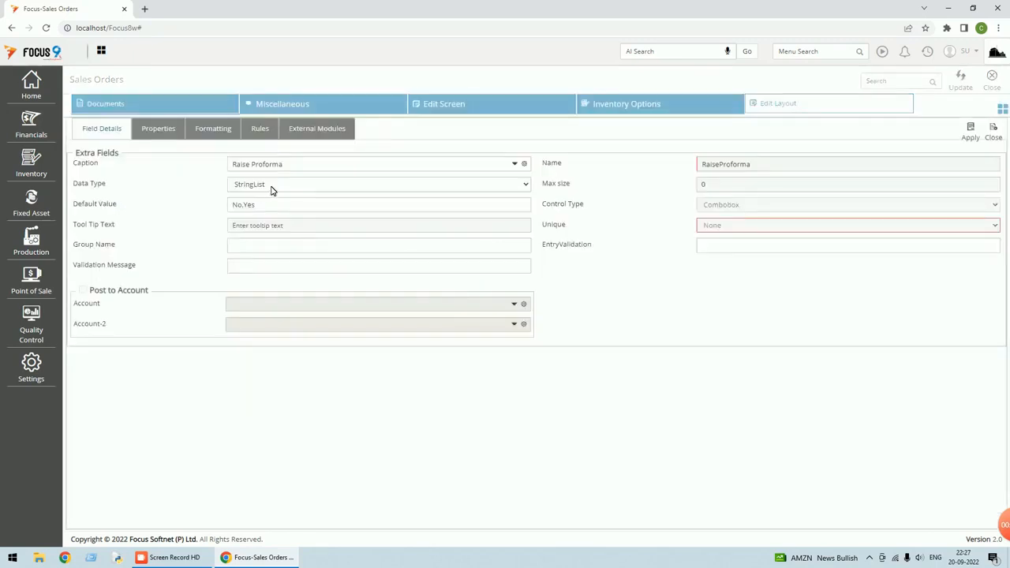
click(993, 134)
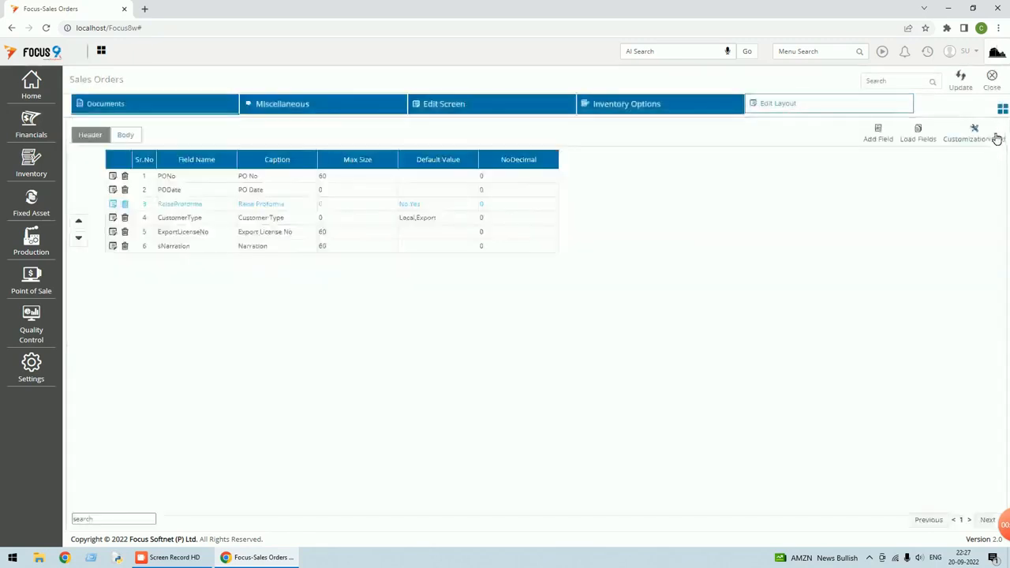
click(1000, 111)
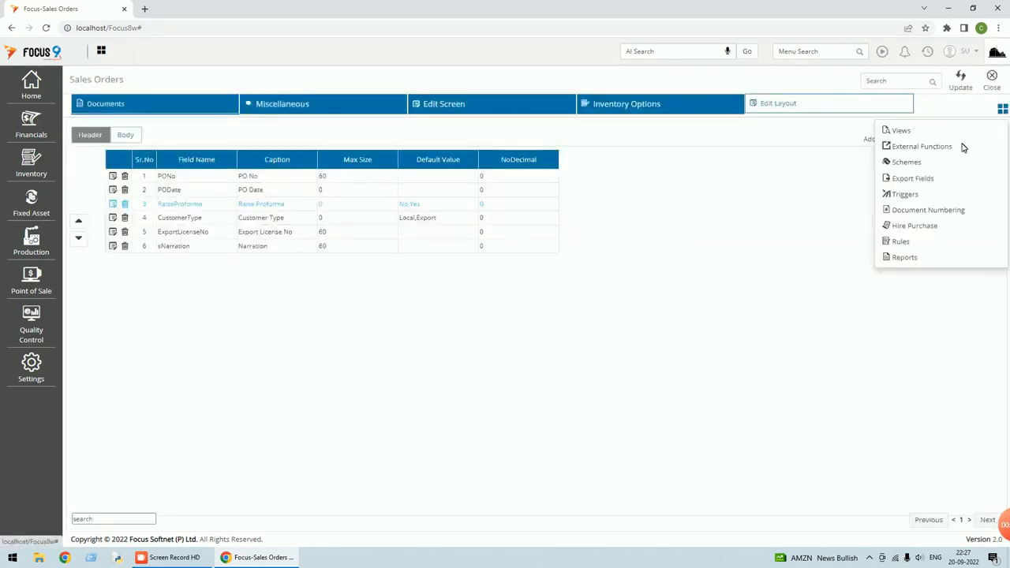
click(899, 243)
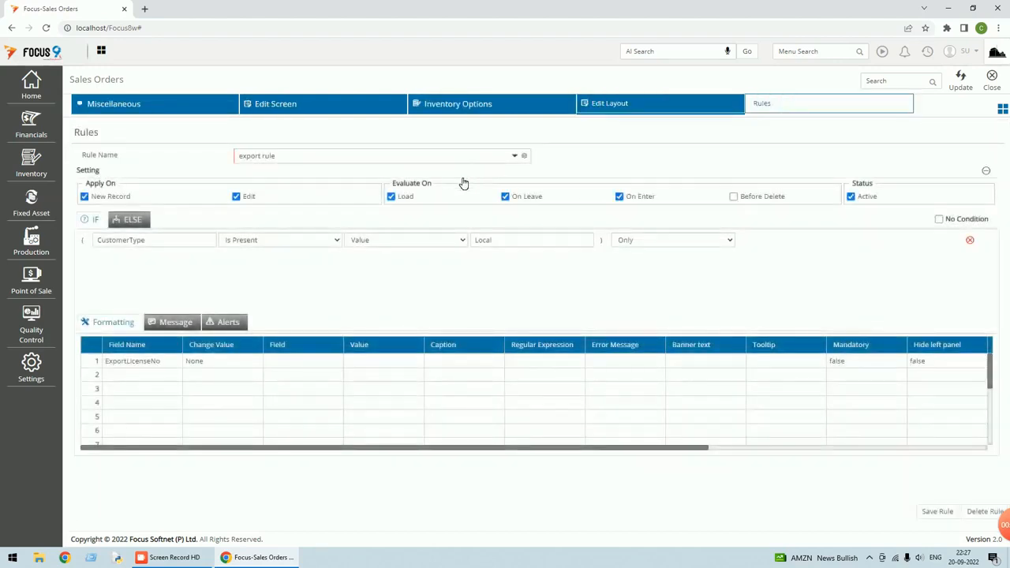
click(992, 83)
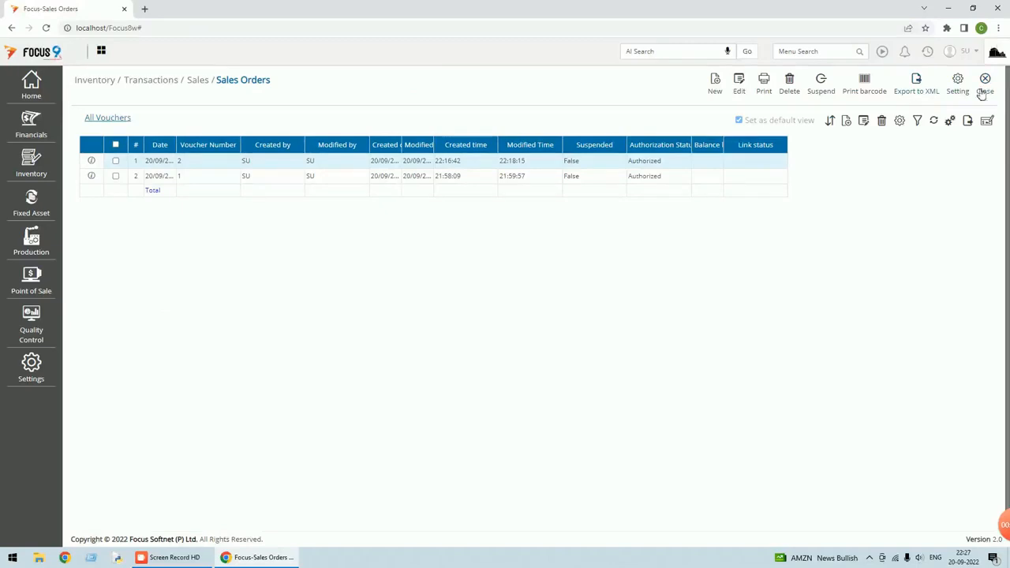
In Sales Orders triggers, set the criterion to RaiseProforma Equal to value Yes
click(957, 86)
click(1002, 109)
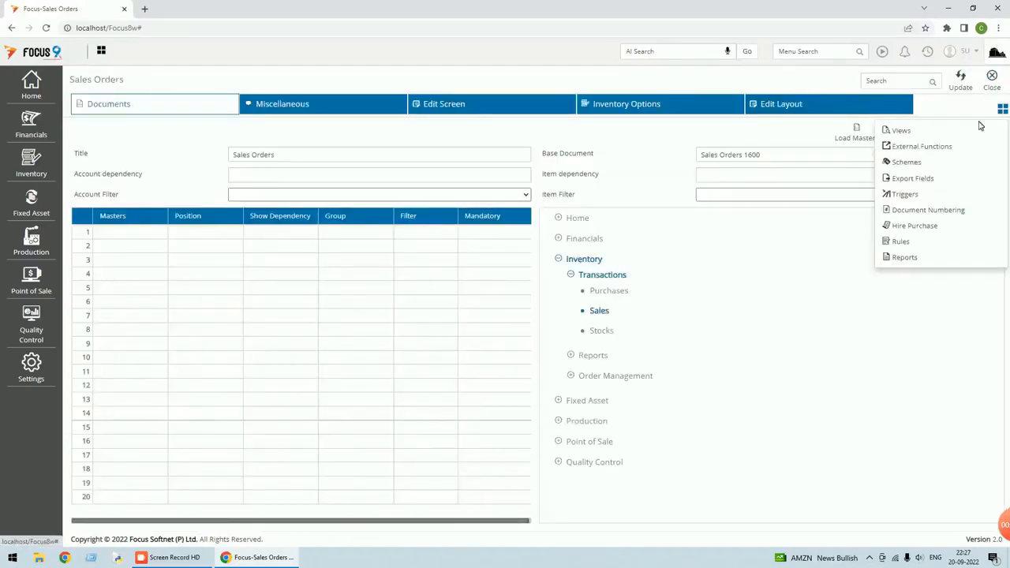
click(905, 194)
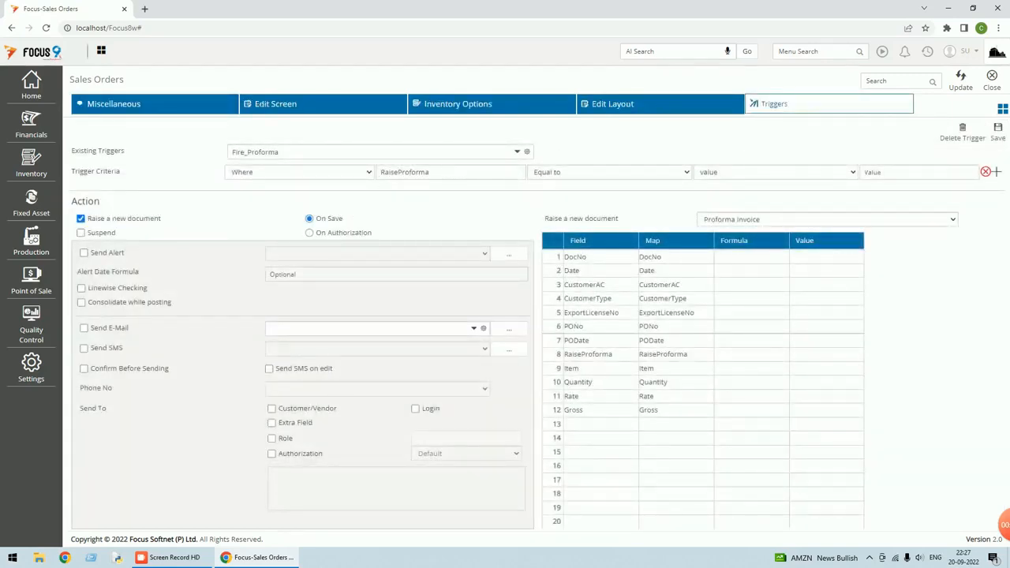
click(609, 173)
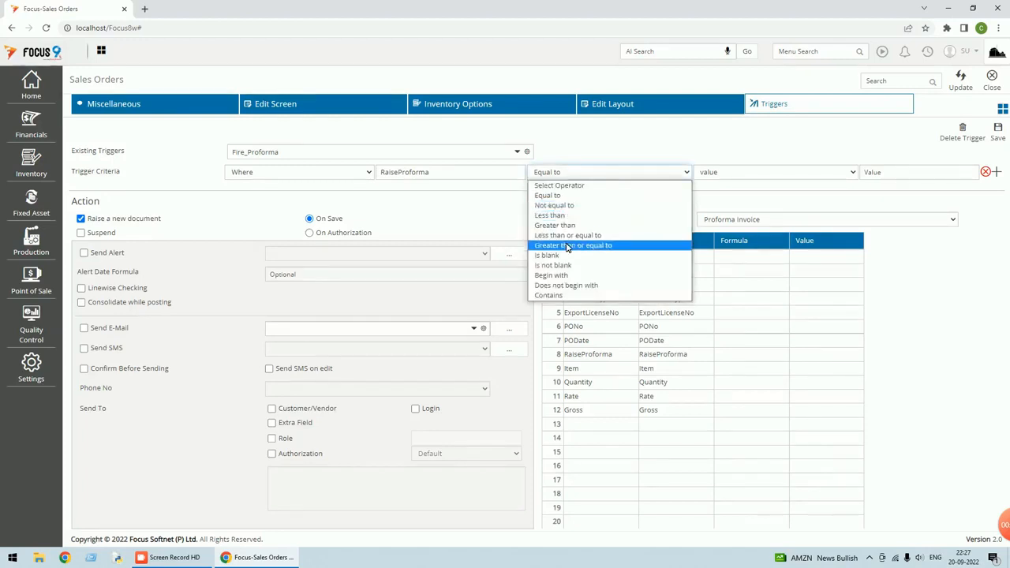
click(561, 195)
click(725, 171)
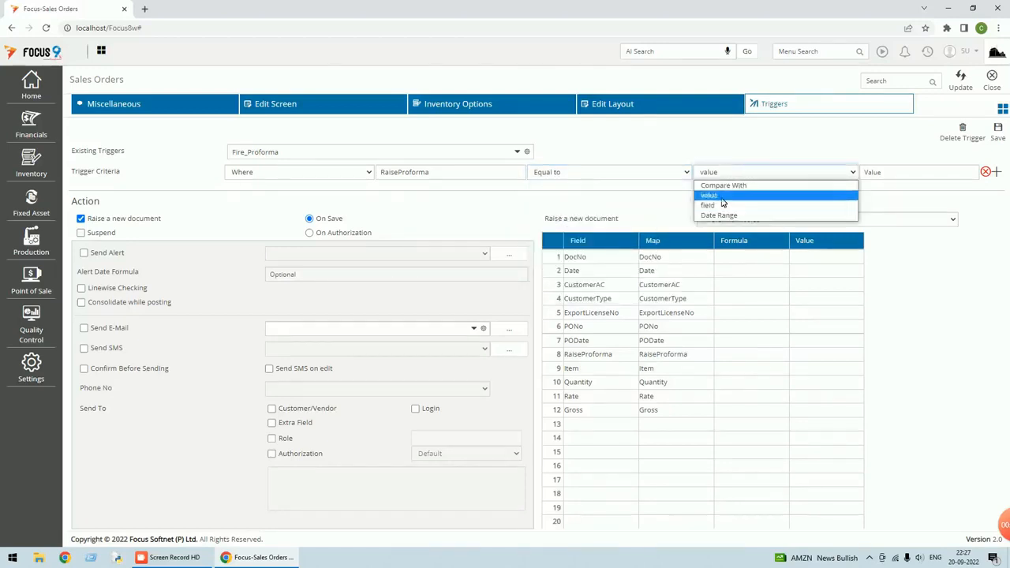
click(744, 196)
click(901, 173)
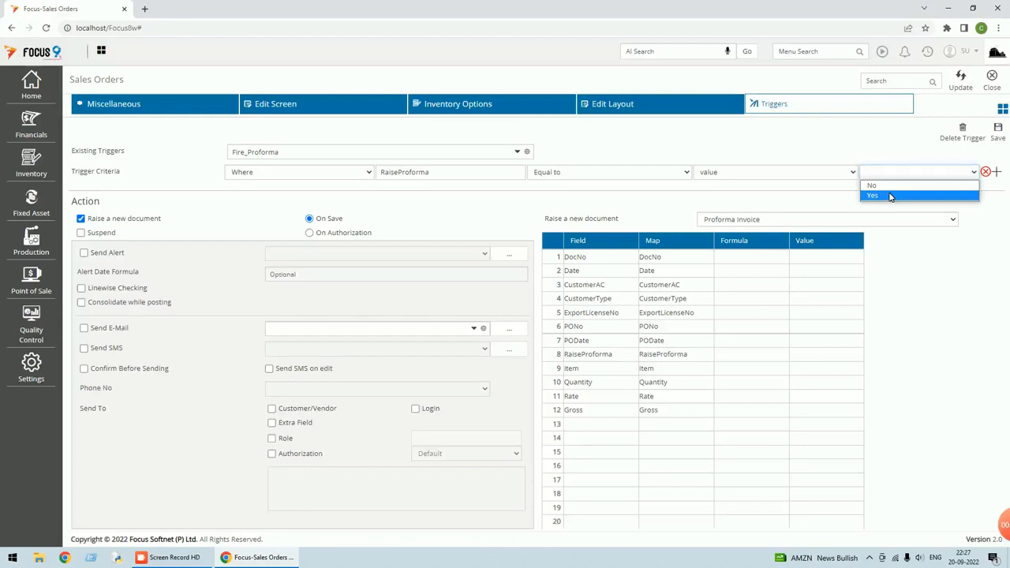
click(890, 197)
Save the Fire_Proforma trigger, update the Sales Orders settings and close them
click(998, 138)
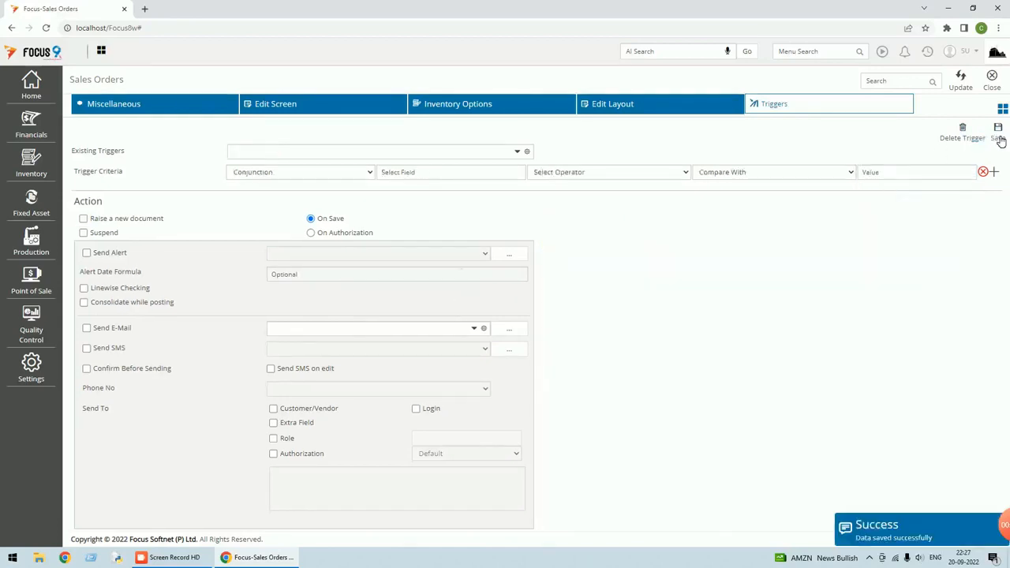
click(958, 88)
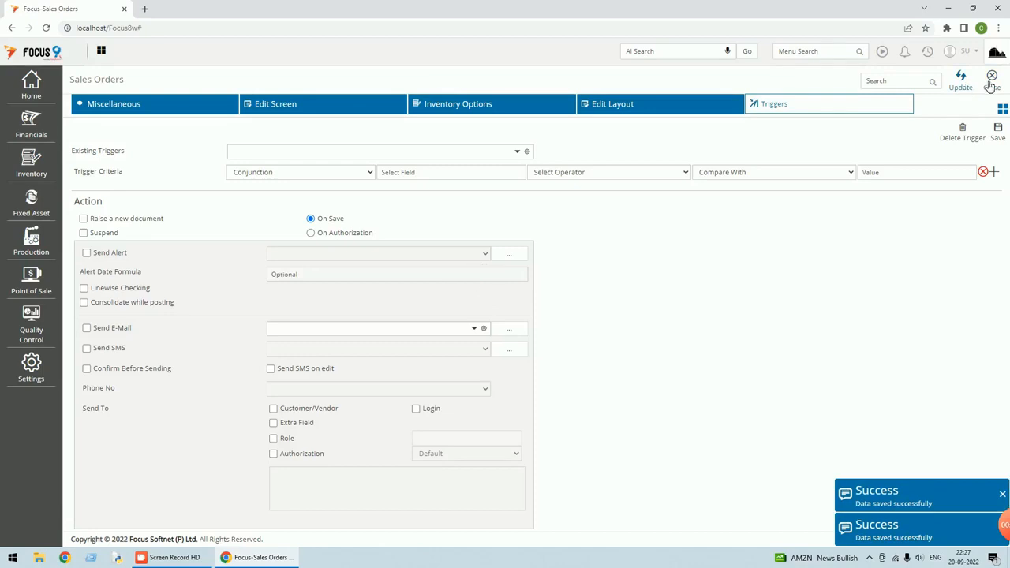
click(991, 79)
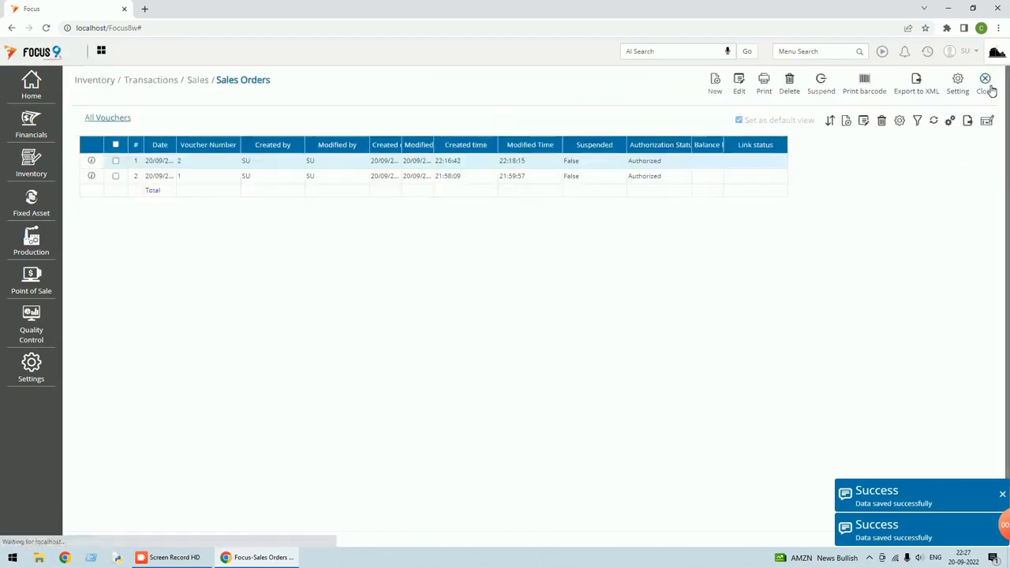
Log out of the company and sign back in with the same username and password
click(990, 88)
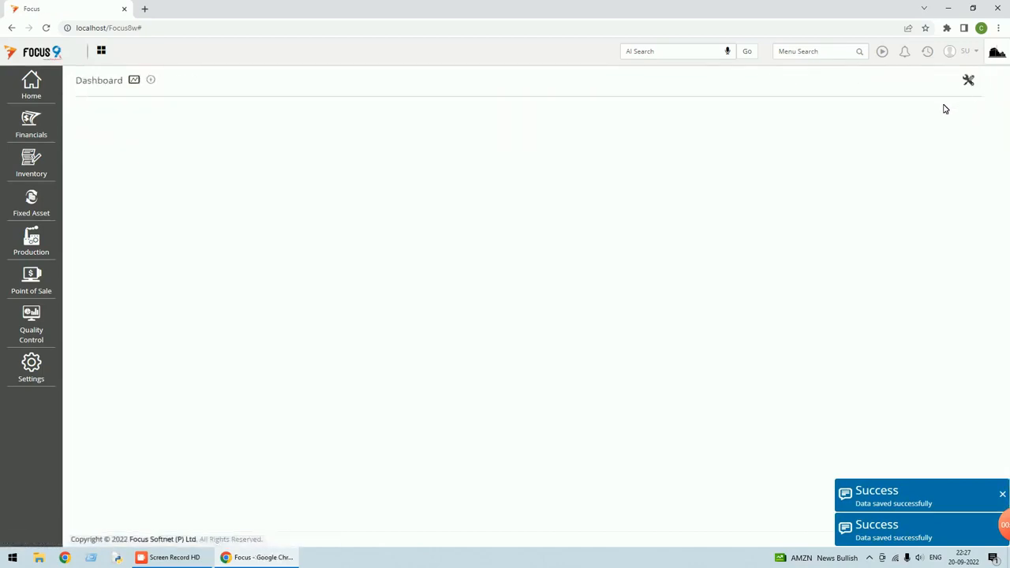
click(971, 51)
click(900, 103)
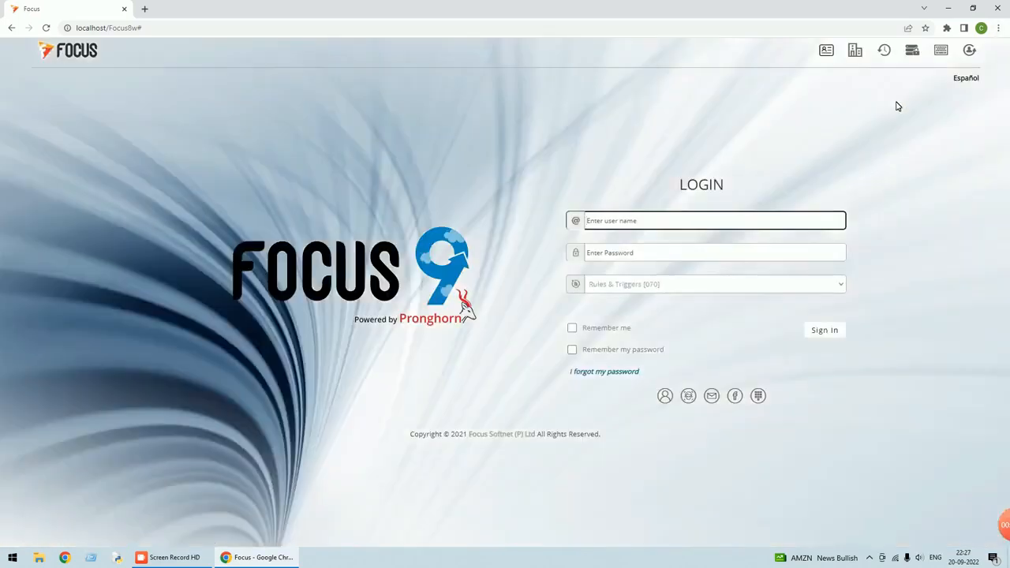
text(su)
key(Tab)
text(s)
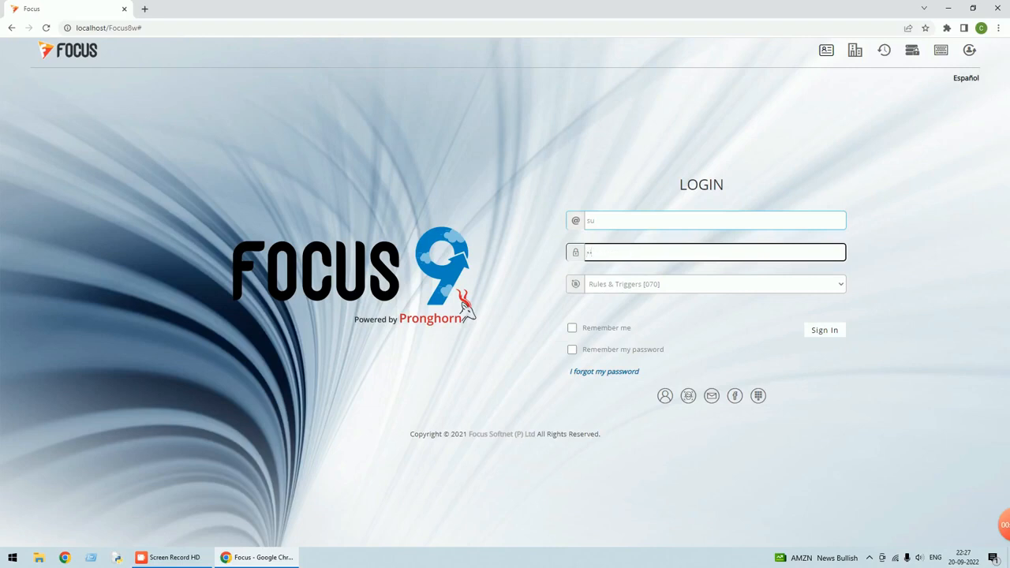
key(Return)
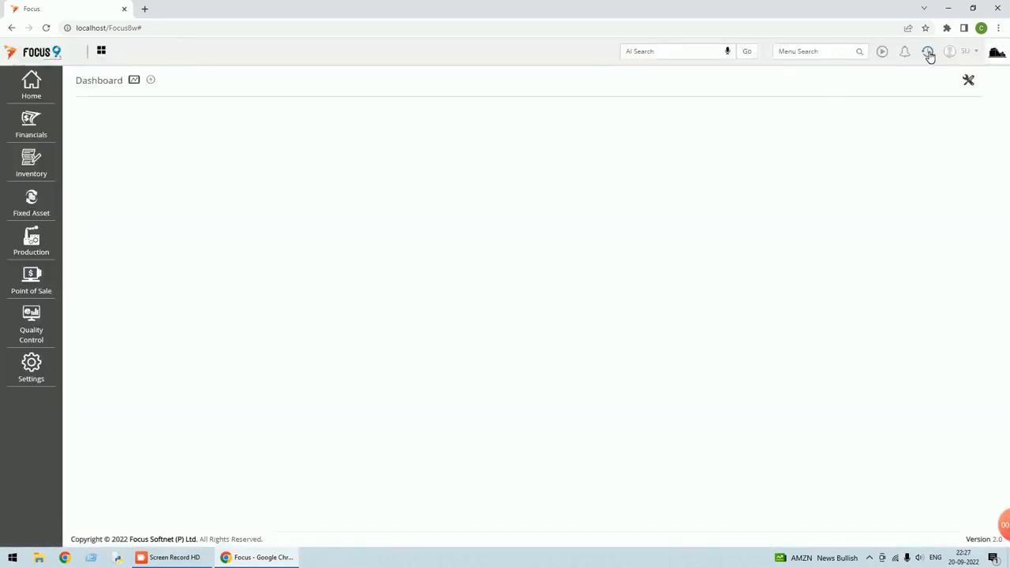
Reopen Sales Order 2 from the Sales Orders list, save it again, and close it
click(928, 53)
click(862, 69)
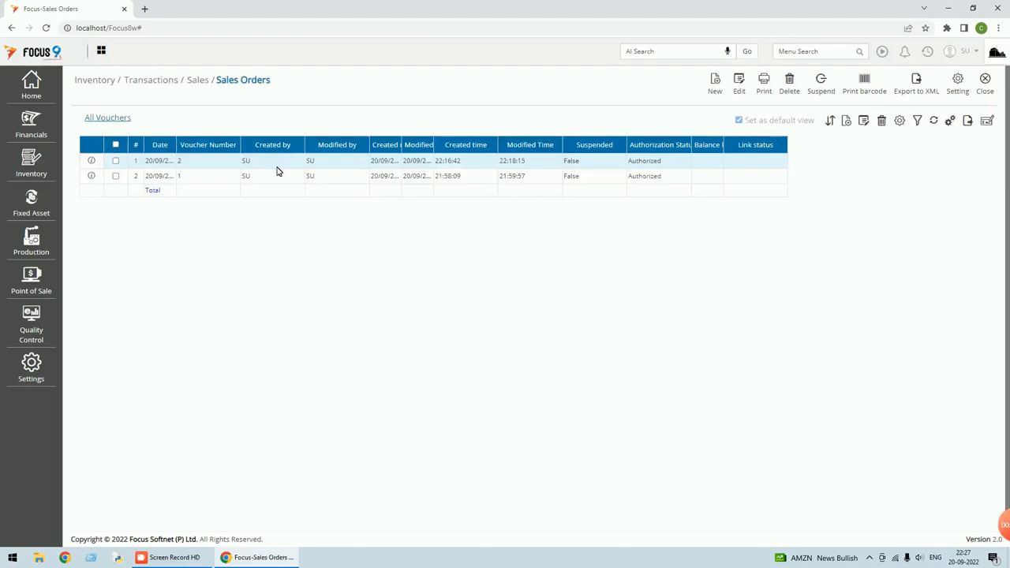
double_click(255, 167)
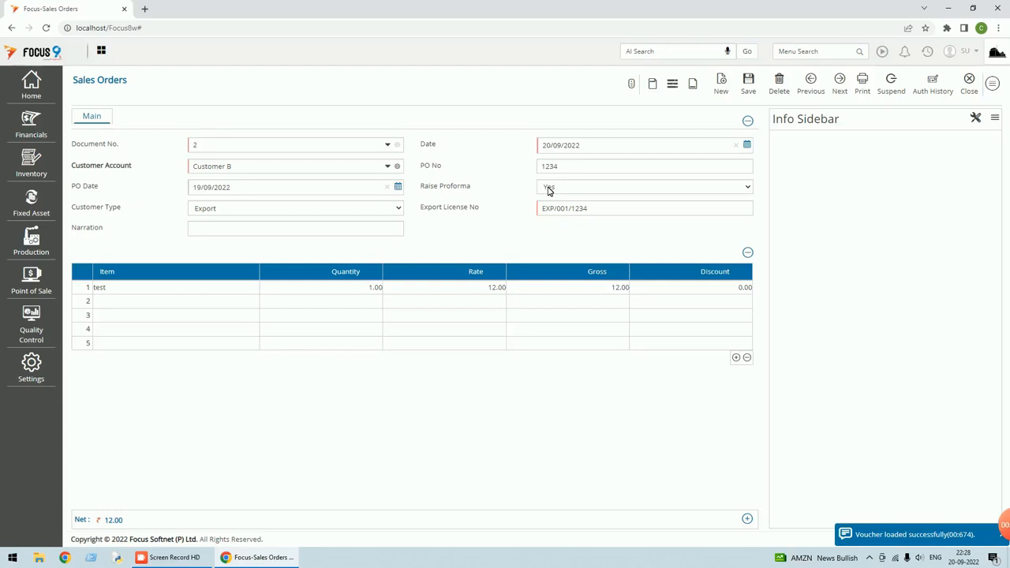
click(748, 83)
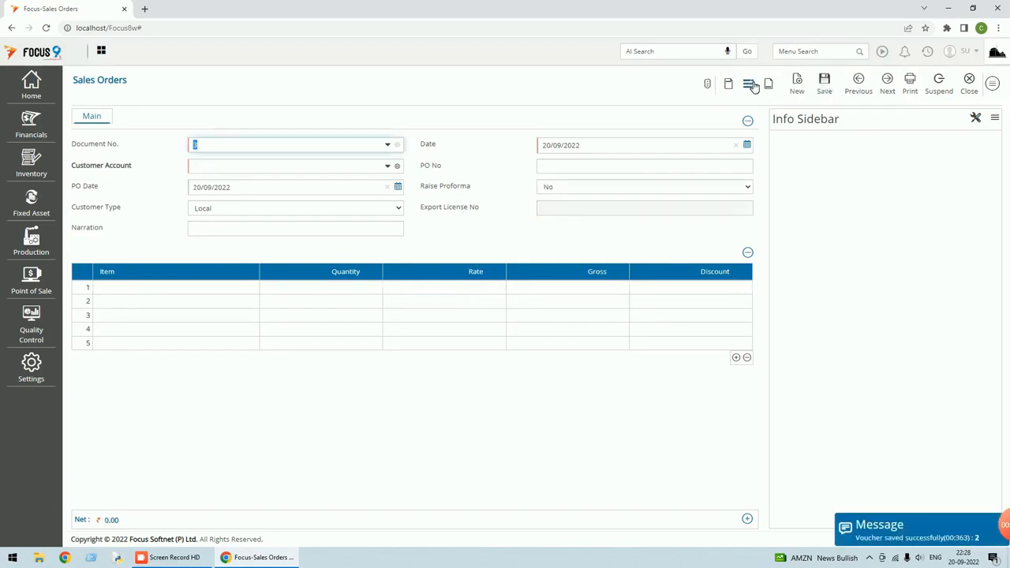
click(865, 87)
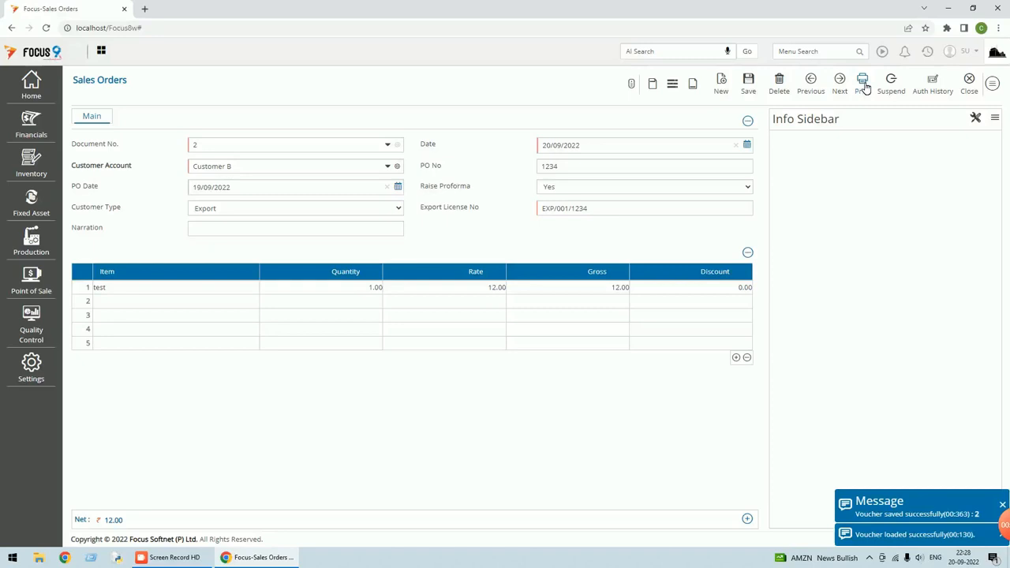
click(970, 92)
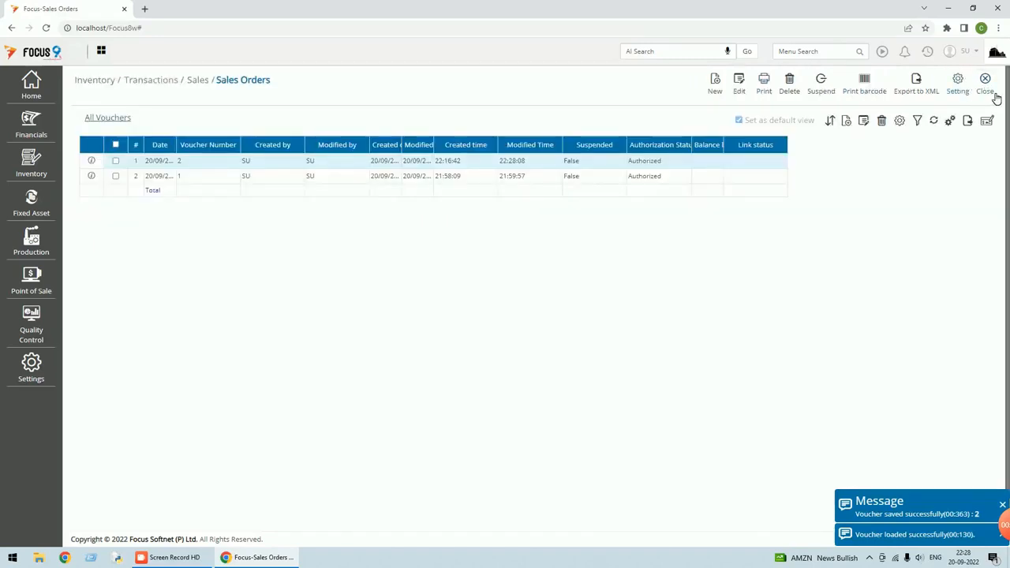
Find Proforma Invoice via menu search and open Proforma Invoice 2 to inspect it
click(992, 93)
text(pr)
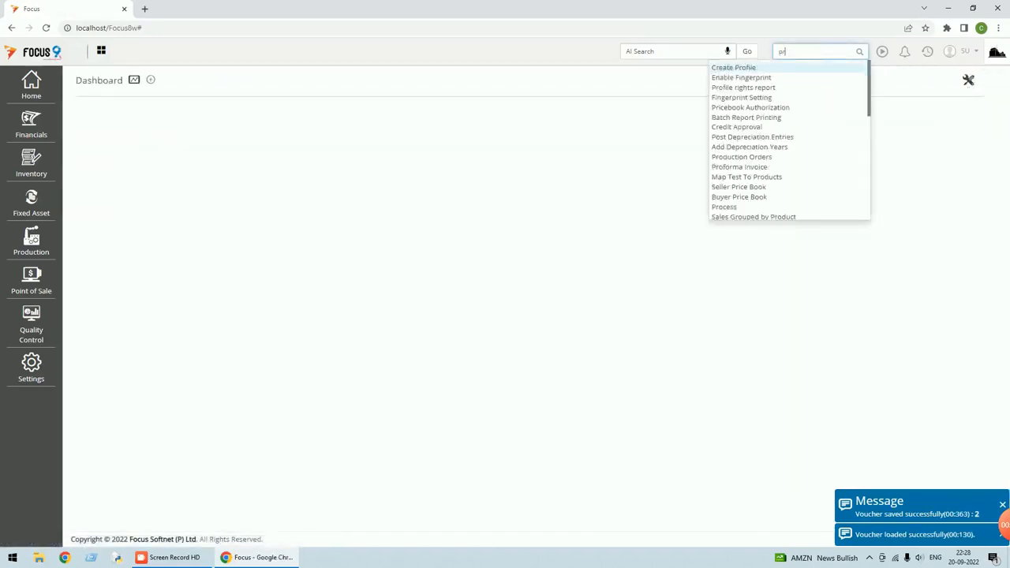
text(of)
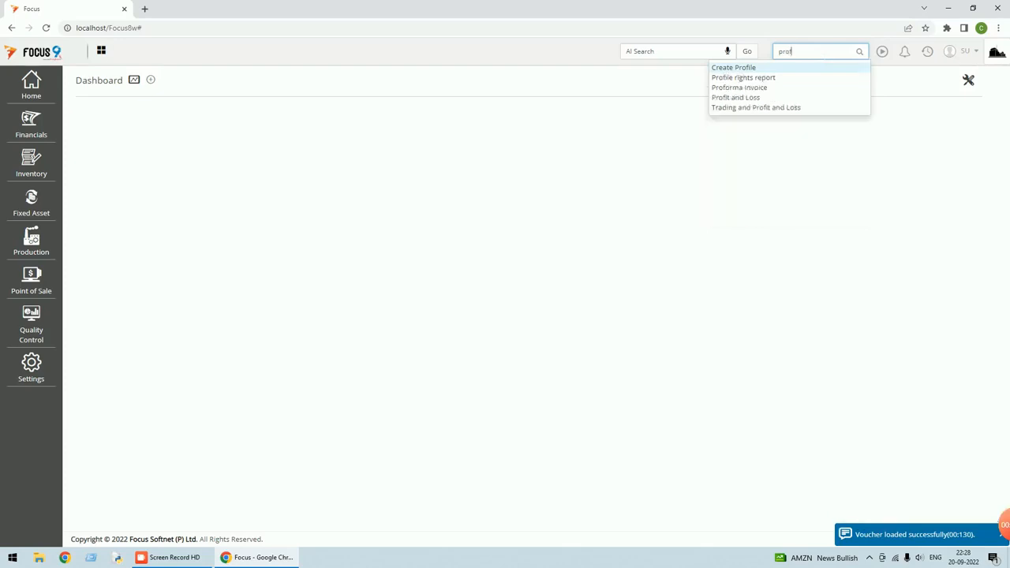
click(747, 88)
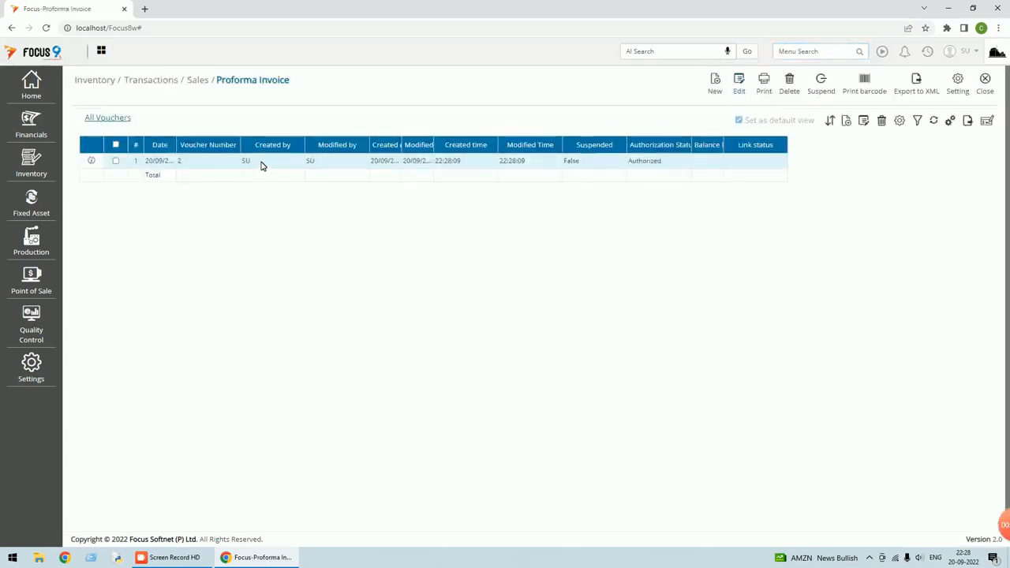
double_click(263, 162)
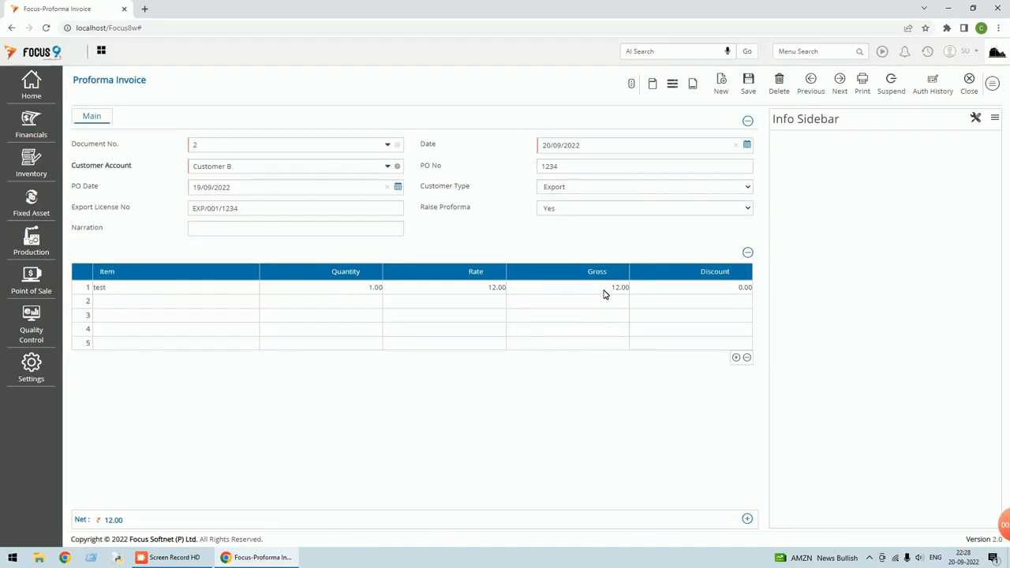
Close Proforma Invoice 2 and its list, then reopen the Sales Orders list
click(970, 93)
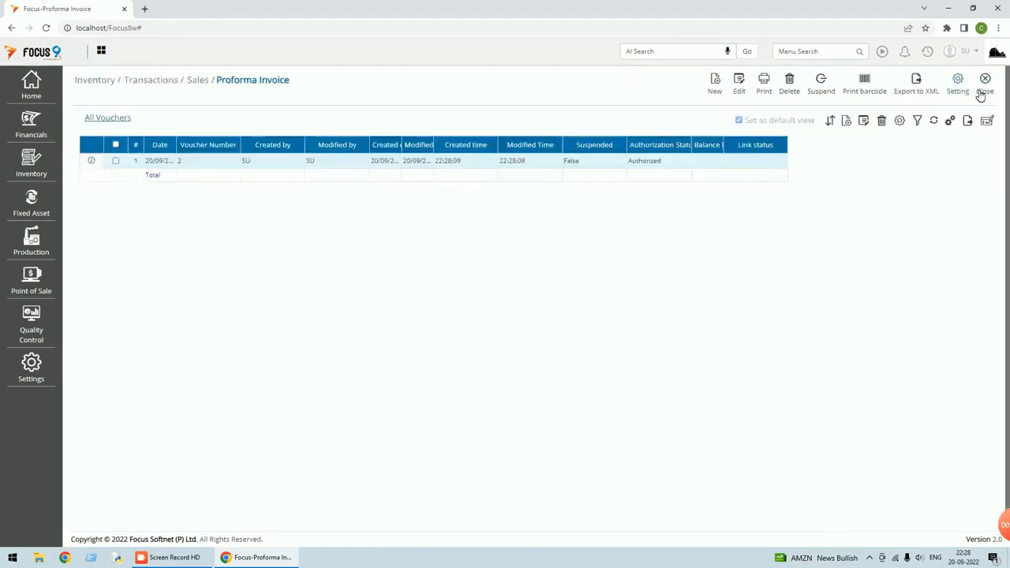
click(984, 90)
click(929, 55)
click(880, 81)
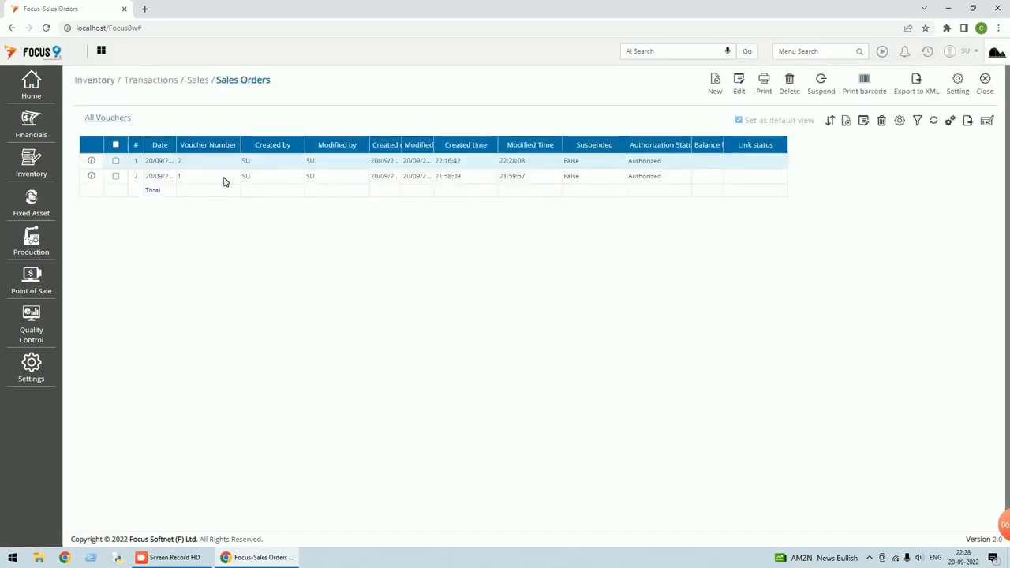
Re-save Sales Order 1 with Raise Proforma No, then close the form and Sales Orders list
double_click(224, 175)
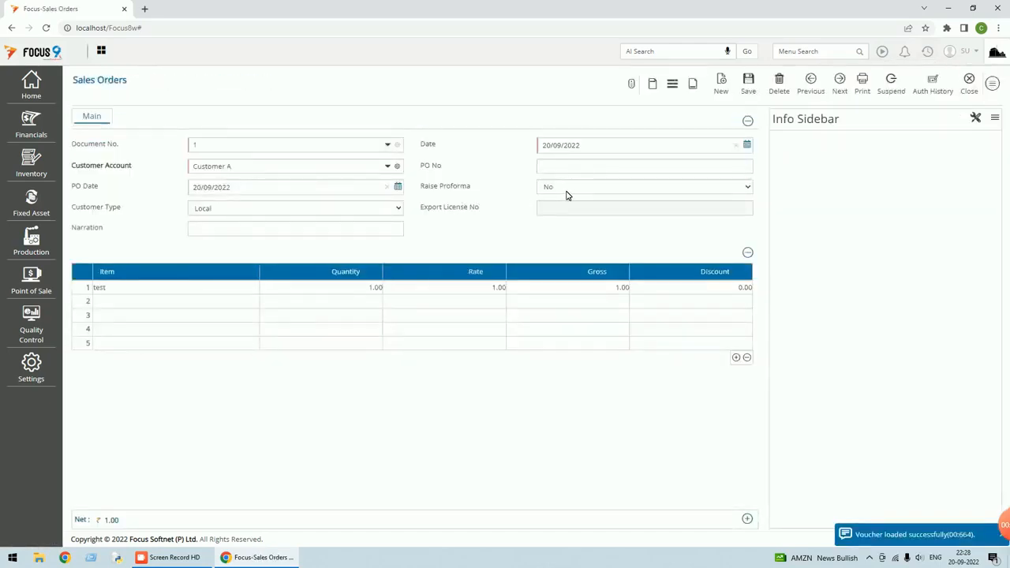
click(748, 86)
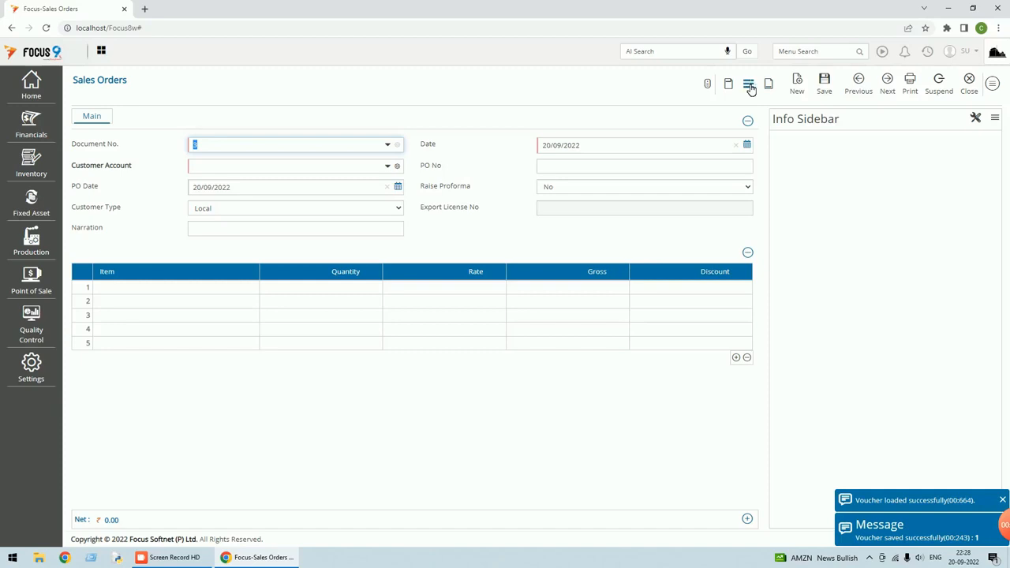
click(969, 85)
click(986, 90)
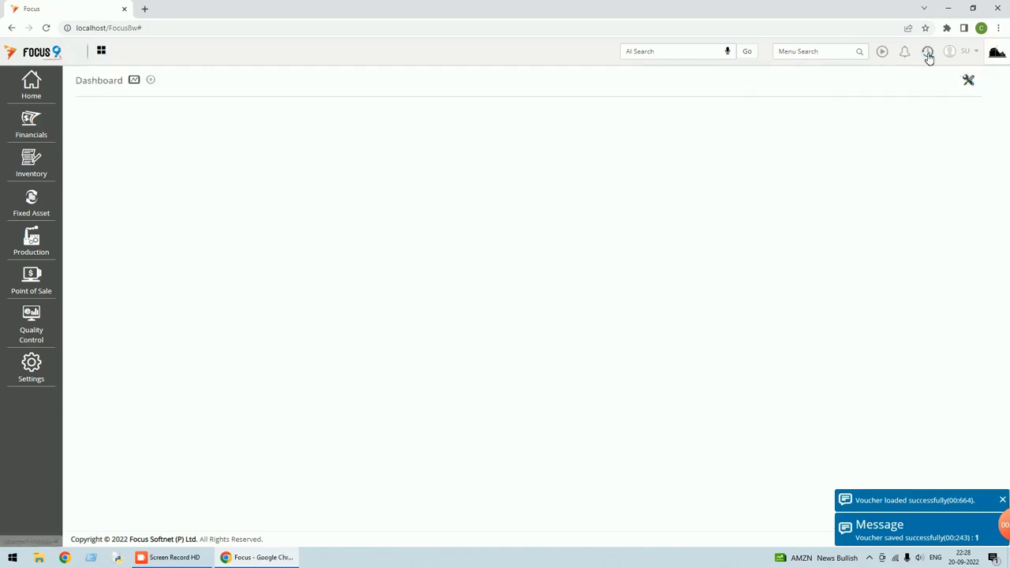
Check the Proforma Invoice list still holds only voucher 2, then open the account menu
click(929, 57)
click(877, 83)
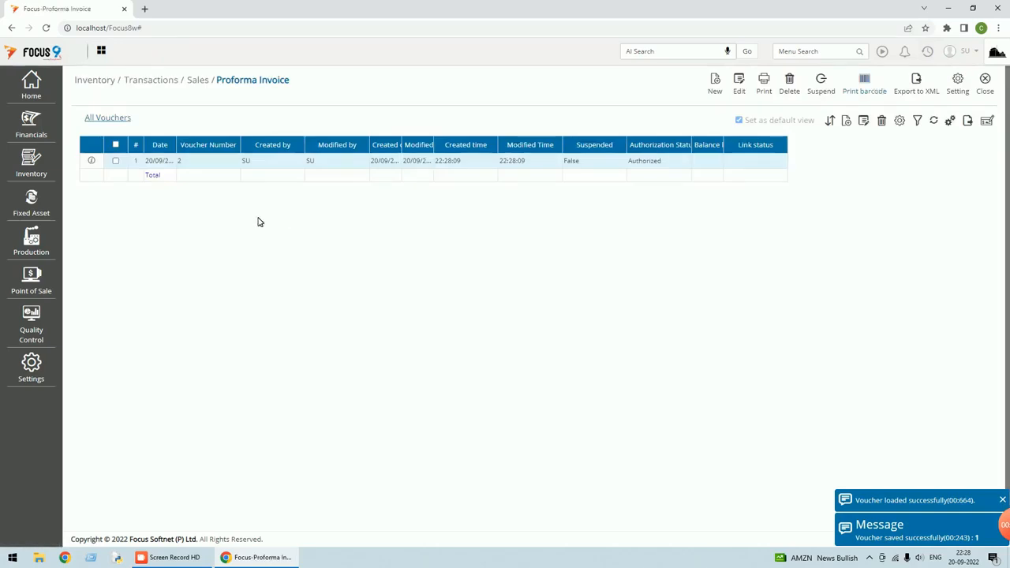
double_click(263, 162)
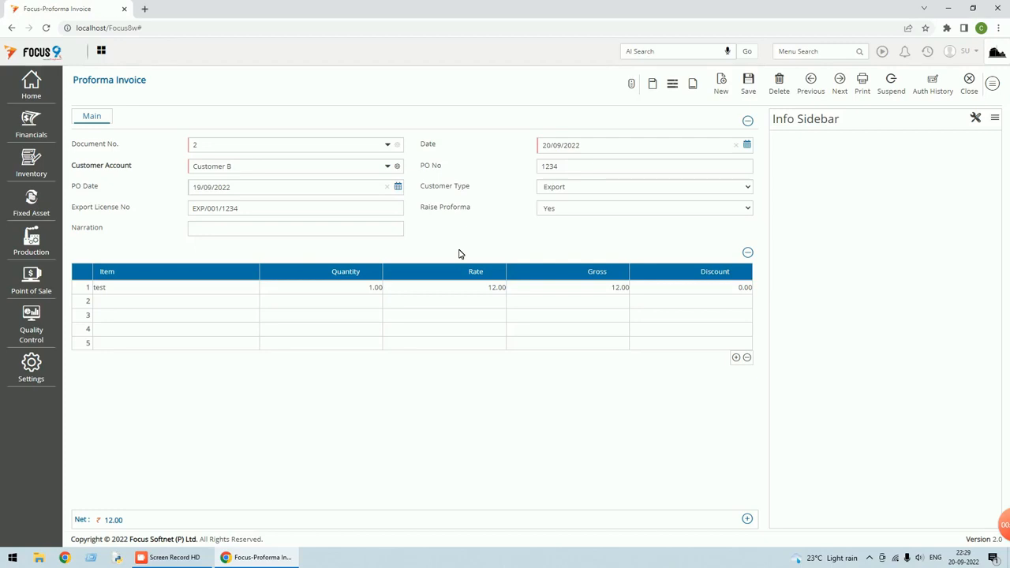
click(972, 89)
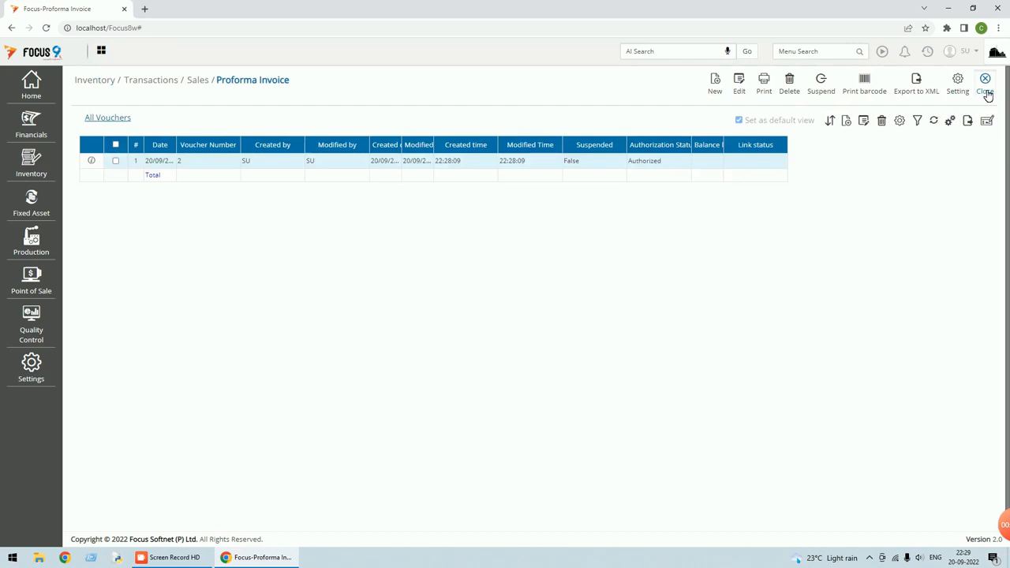
click(985, 91)
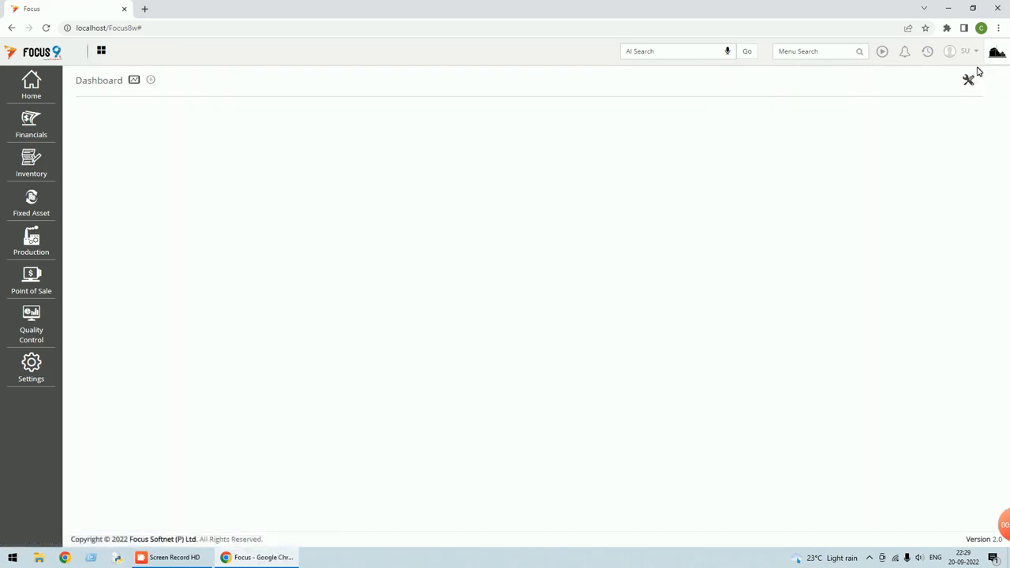
click(977, 55)
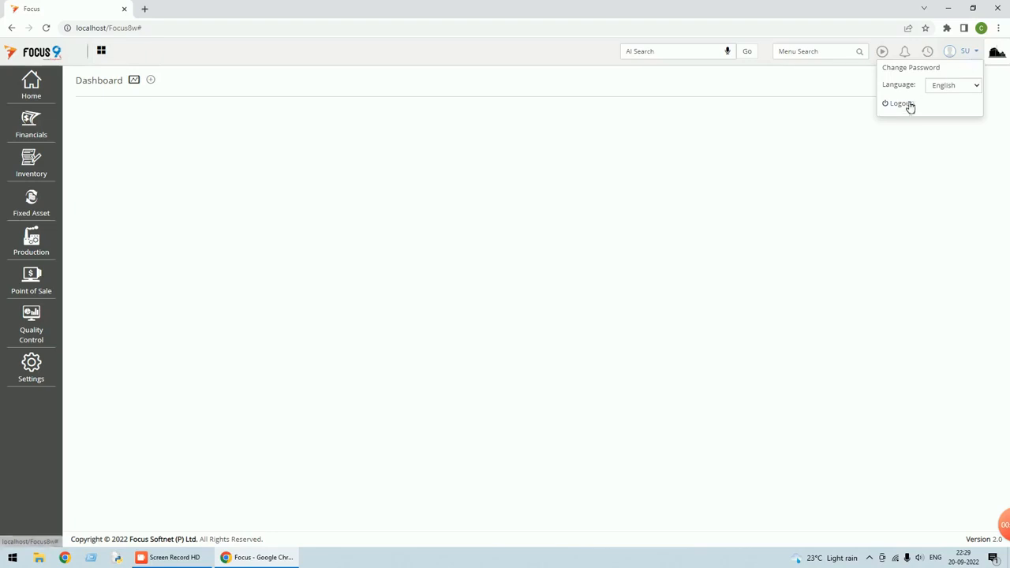